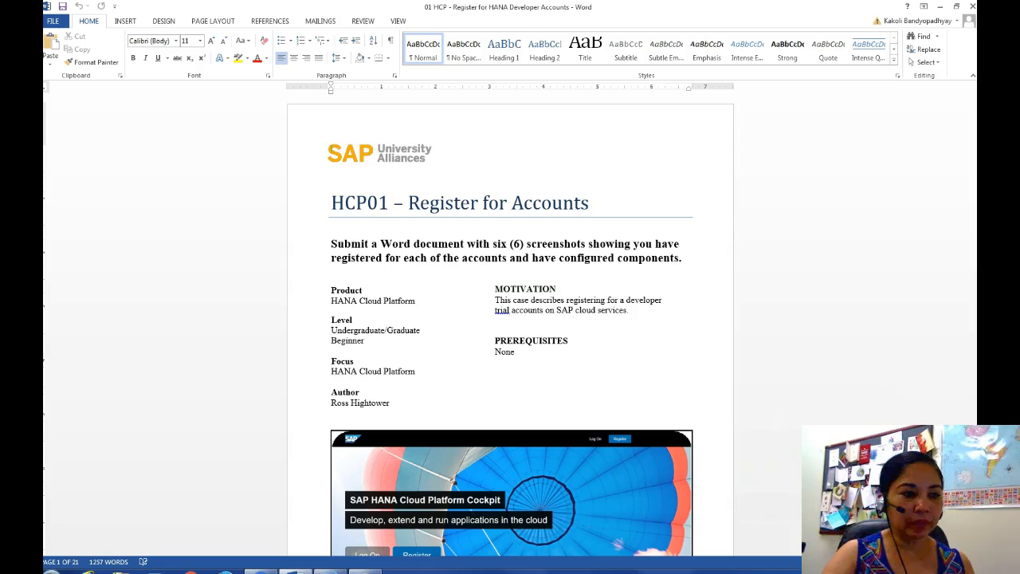
Read the exercise document from its title page to the HANA Cloud Platform registration instructions.
{"action": "key", "text": "Page_Down"}
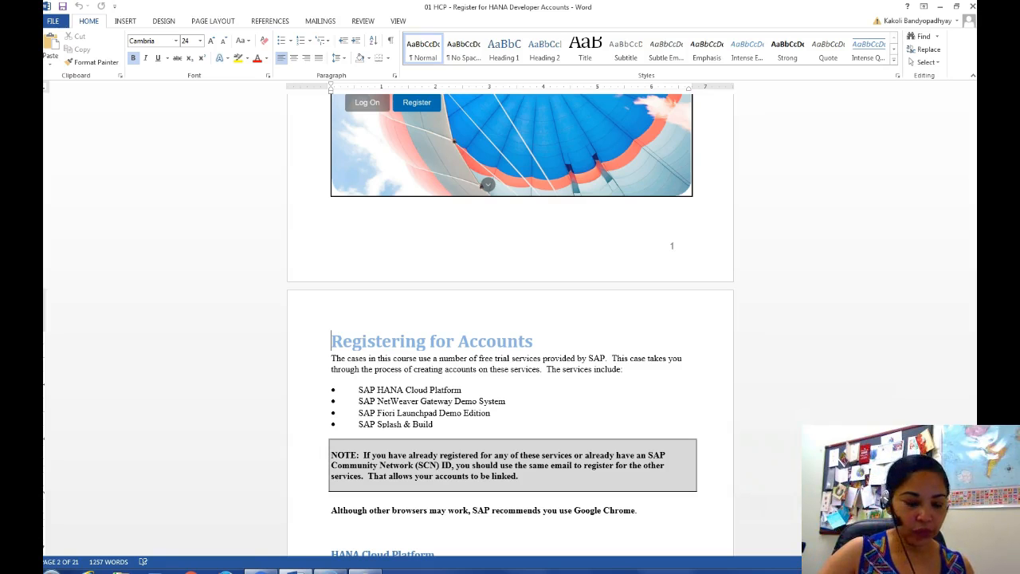
{"action": "left_click", "coordinate": [192, 571]}
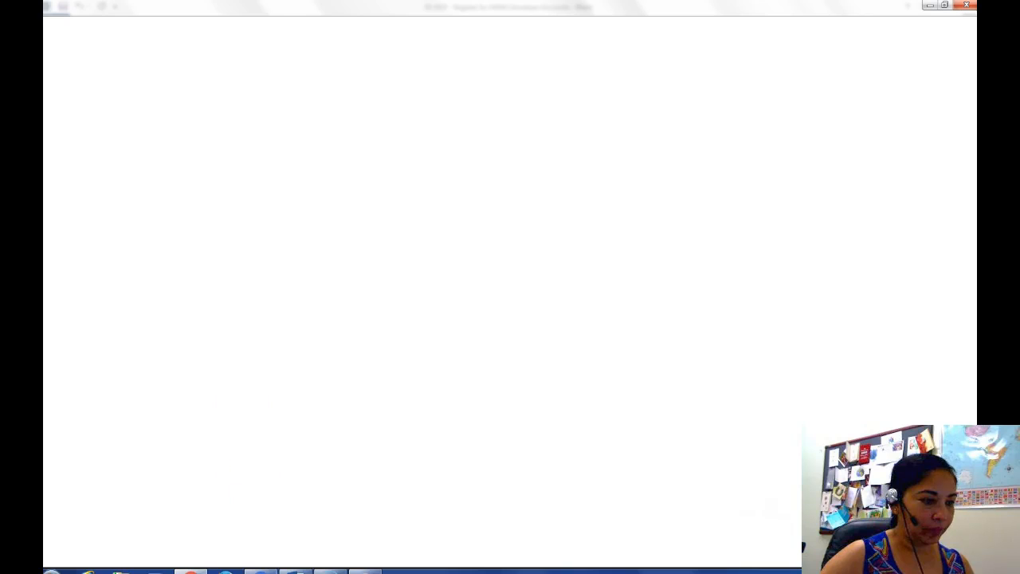
{"action": "left_click", "coordinate": [295, 571]}
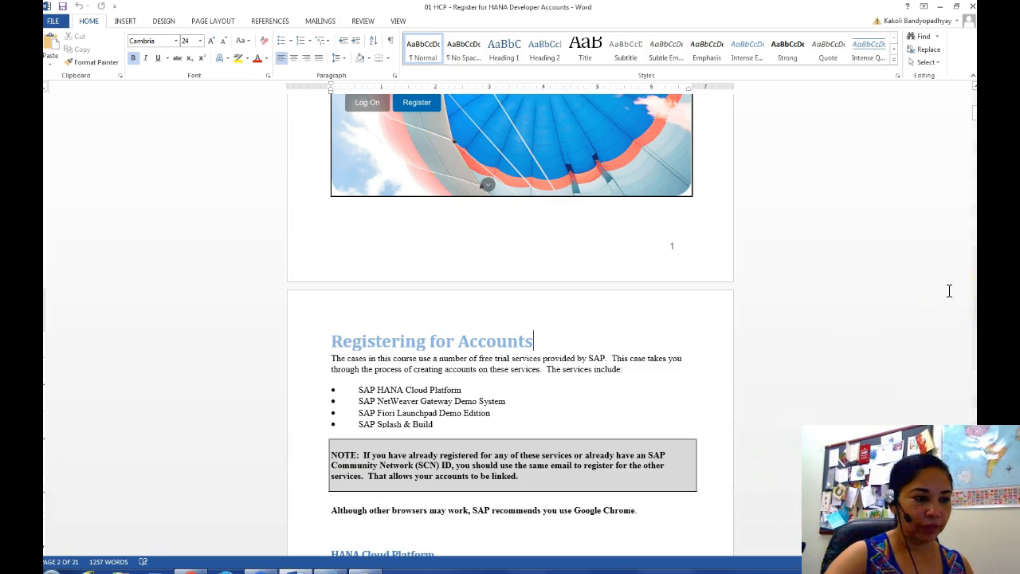
{"action": "key", "text": "Page_Down"}
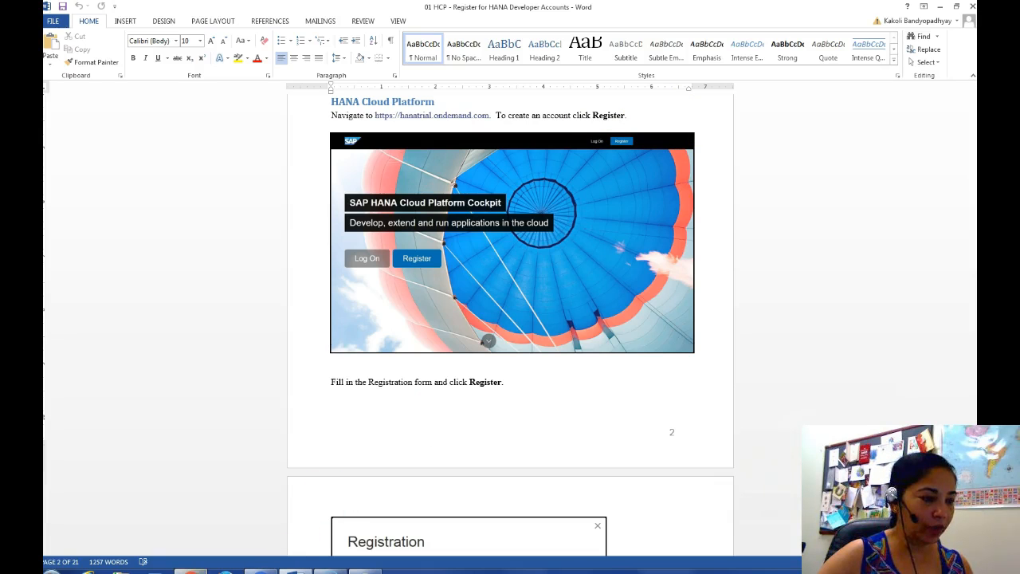
Switch to Chrome and go to hanatrial.ondemand.com.
{"action": "left_click", "coordinate": [190, 571]}
{"action": "left_click", "coordinate": [255, 24]}
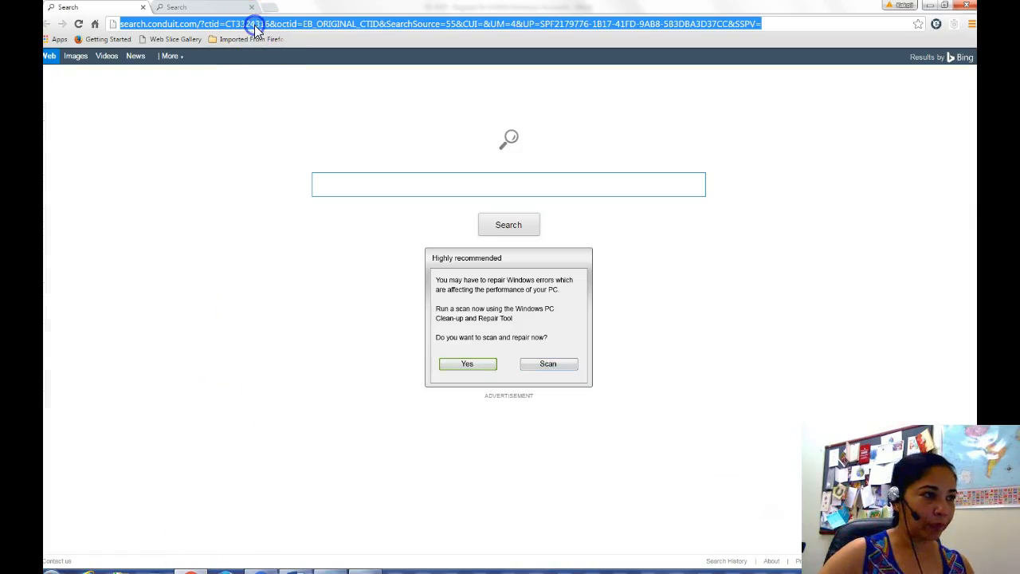
{"action": "type", "text": "hana"}
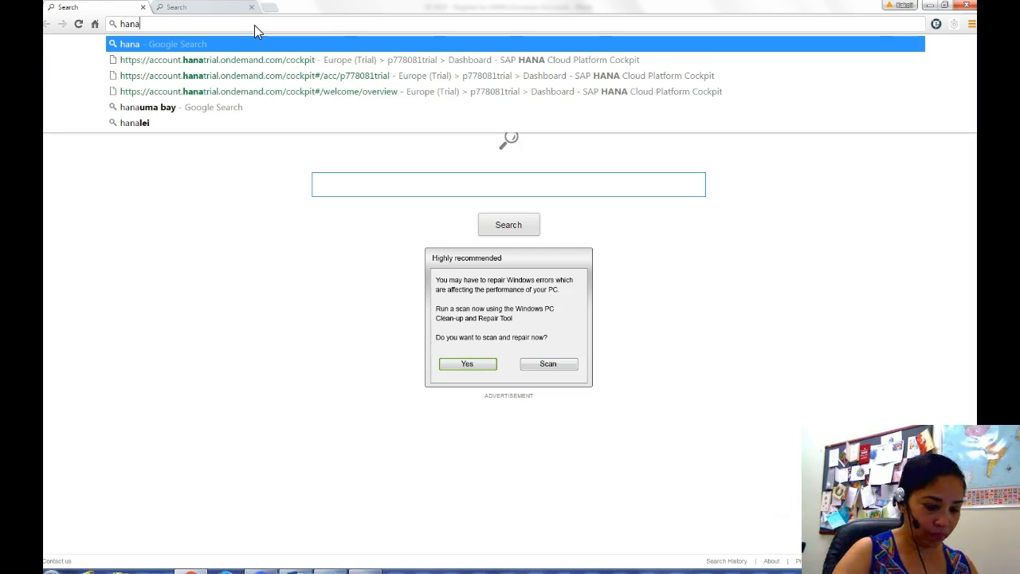
{"action": "type", "text": "trial.ondeman"}
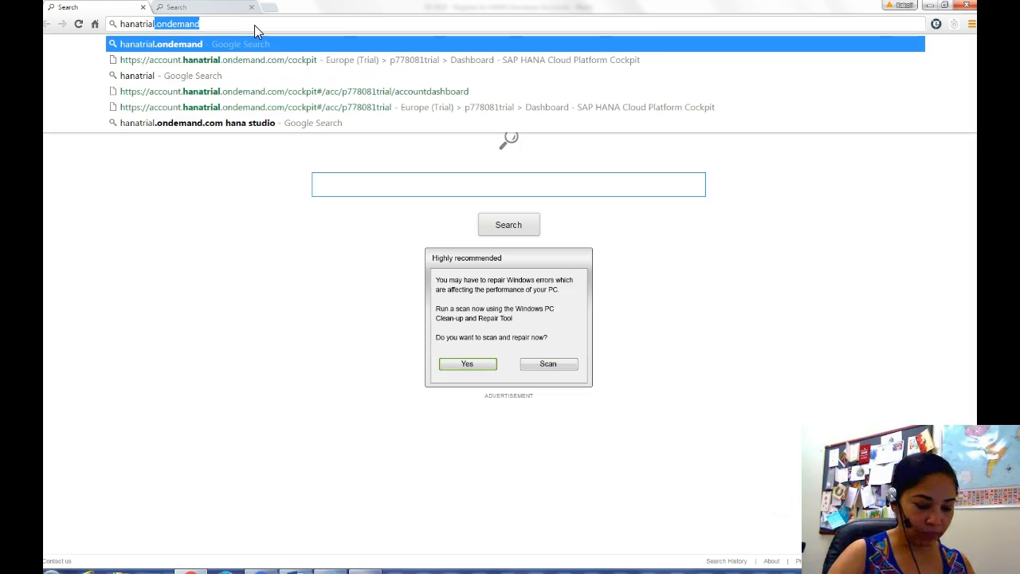
{"action": "type", "text": "d.com"}
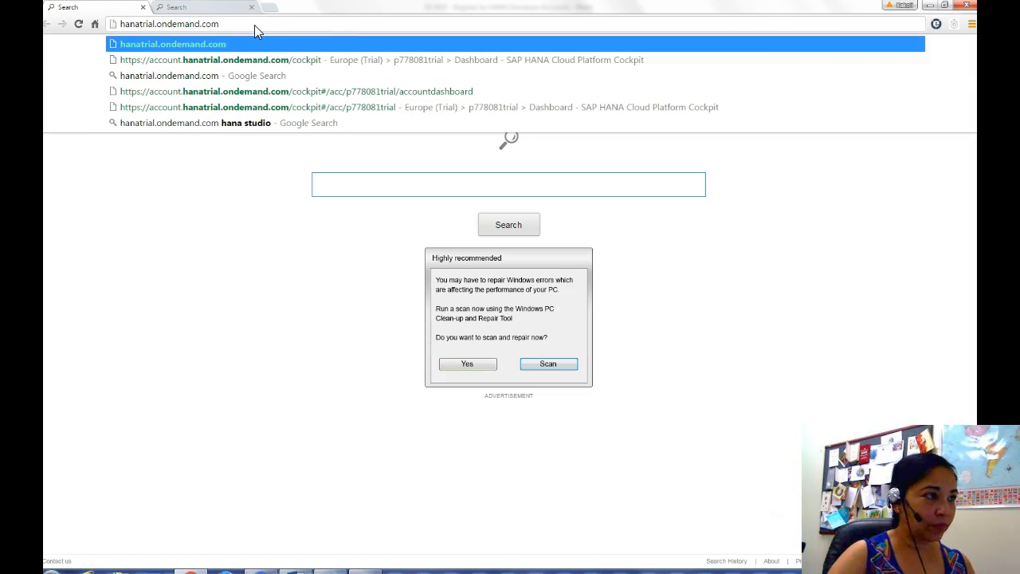
{"action": "key", "text": "Return"}
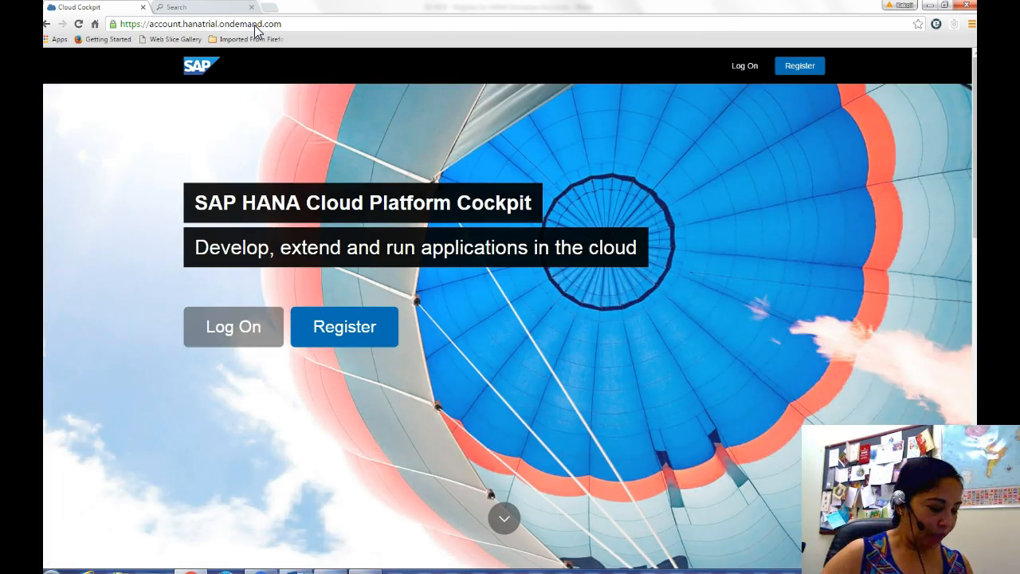
Open the cockpit's registration form, review its fields through the terms and conditions, and close it.
{"action": "left_click", "coordinate": [339, 325]}
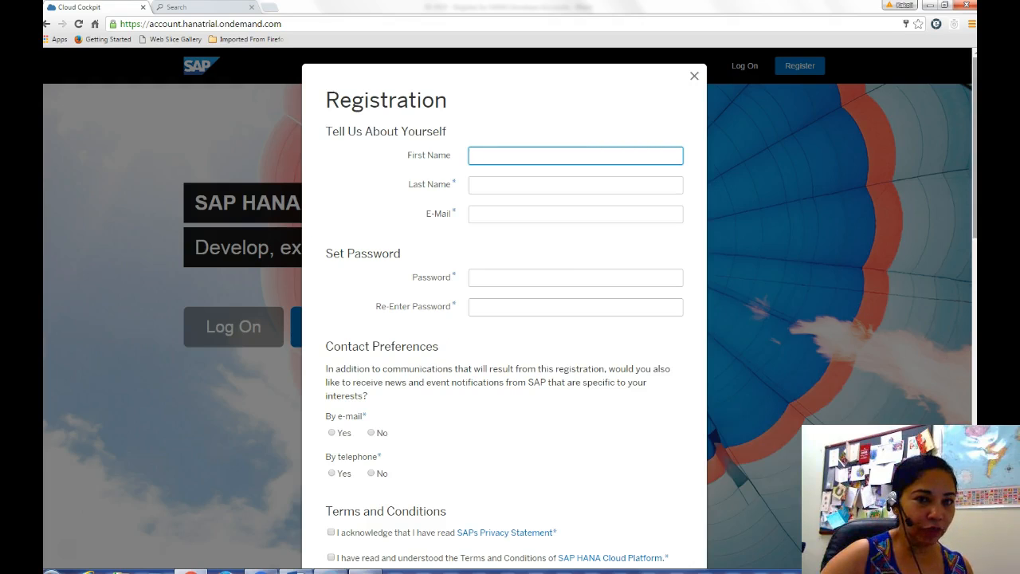
{"action": "left_click", "coordinate": [974, 252]}
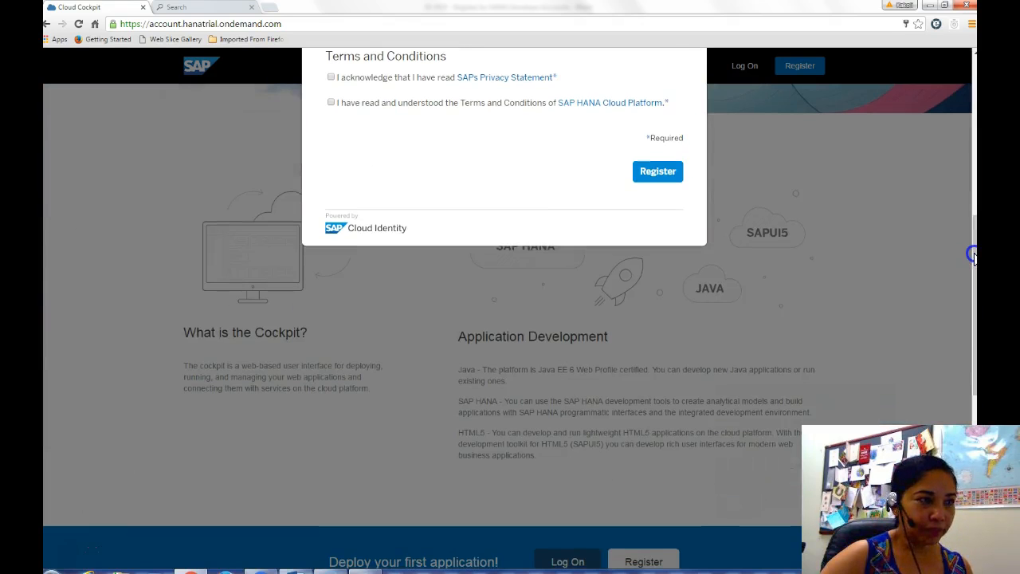
{"action": "left_click_drag", "start_coordinate": [975, 245], "coordinate": [969, 168]}
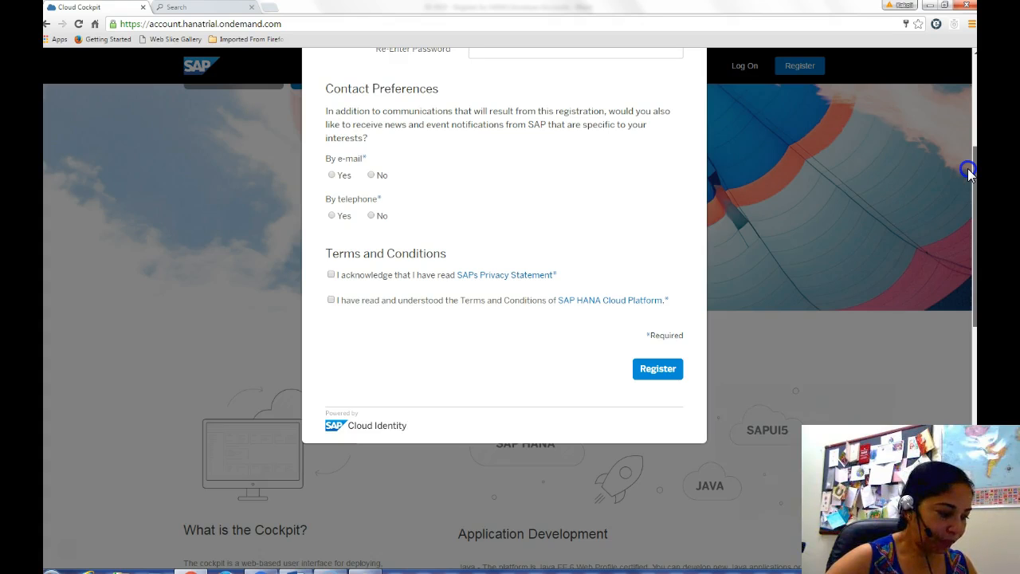
{"action": "left_click_drag", "start_coordinate": [967, 168], "coordinate": [968, 146]}
{"action": "left_click_drag", "start_coordinate": [970, 104], "coordinate": [968, 60]}
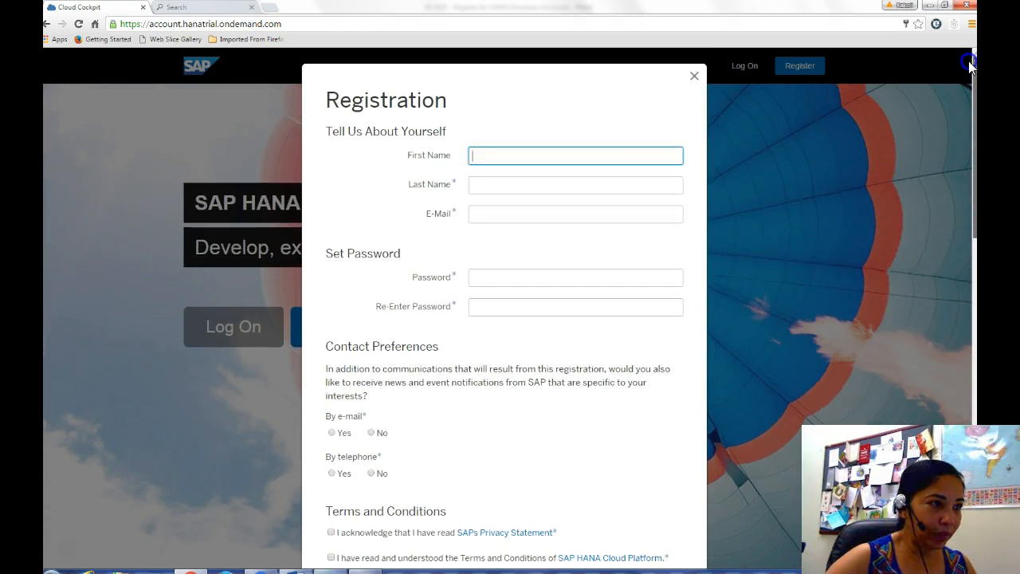
{"action": "left_click", "coordinate": [695, 75]}
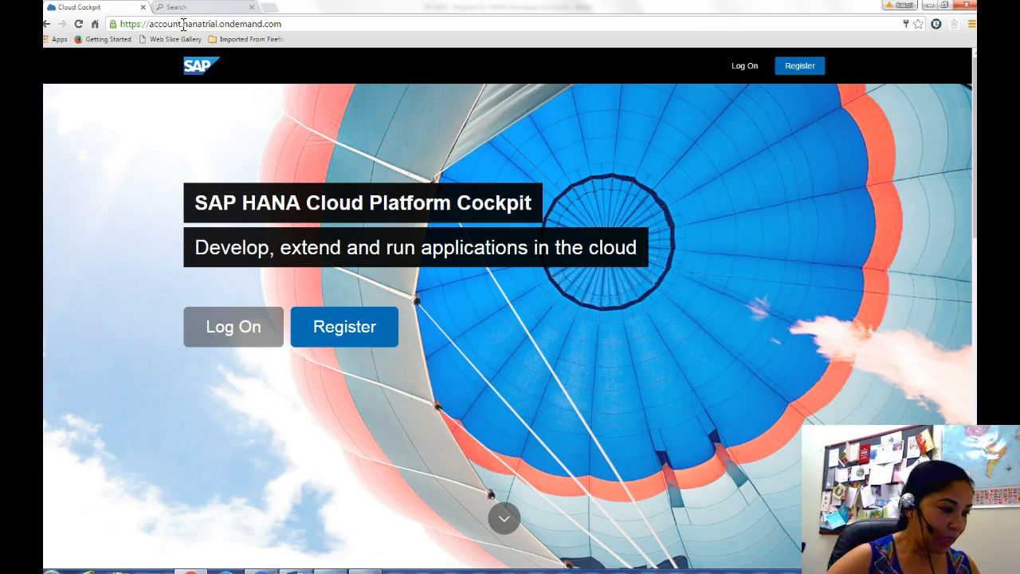
Switch to the Word document and highlight the HCP Cockpit URL in the account activation instructions.
{"action": "left_click", "coordinate": [294, 568]}
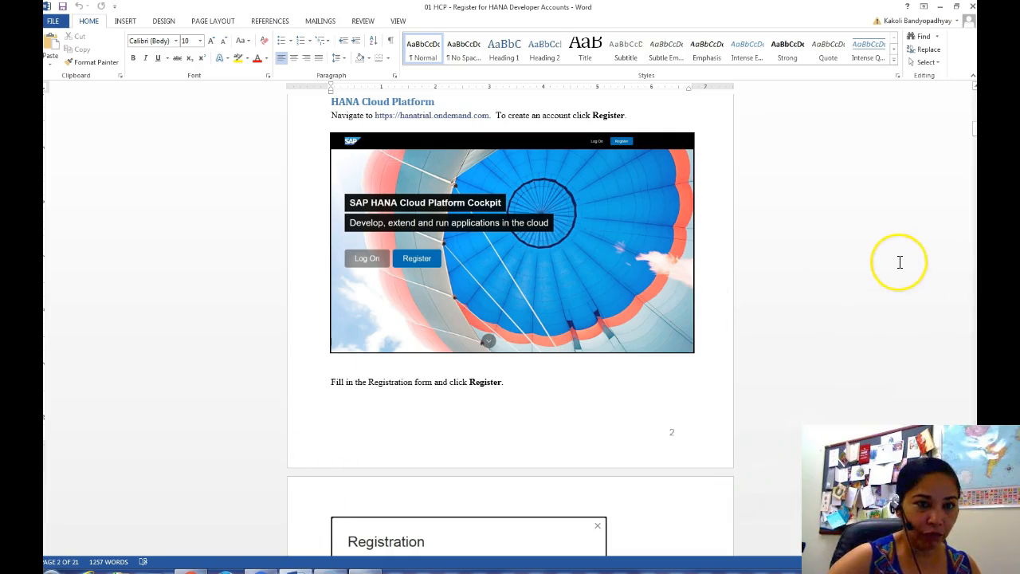
{"action": "scroll", "coordinate": [900, 262], "scroll_direction": "down", "scroll_amount": 15}
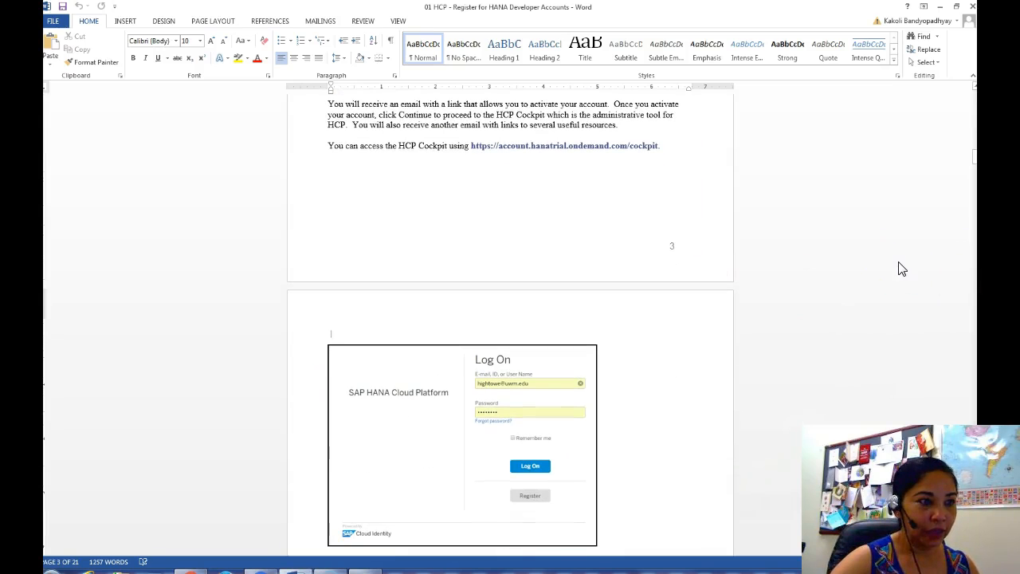
{"action": "left_click_drag", "start_coordinate": [661, 146], "coordinate": [472, 146]}
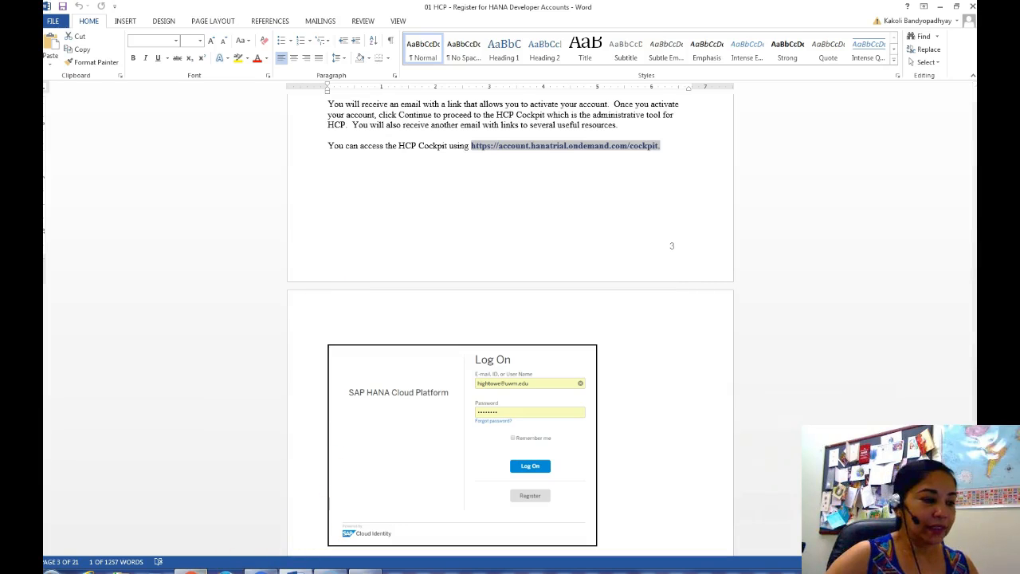
Switch to Chrome and log on to SAP HANA Cloud Platform with the account e-mail and password.
{"action": "mouse_move", "coordinate": [191, 571]}
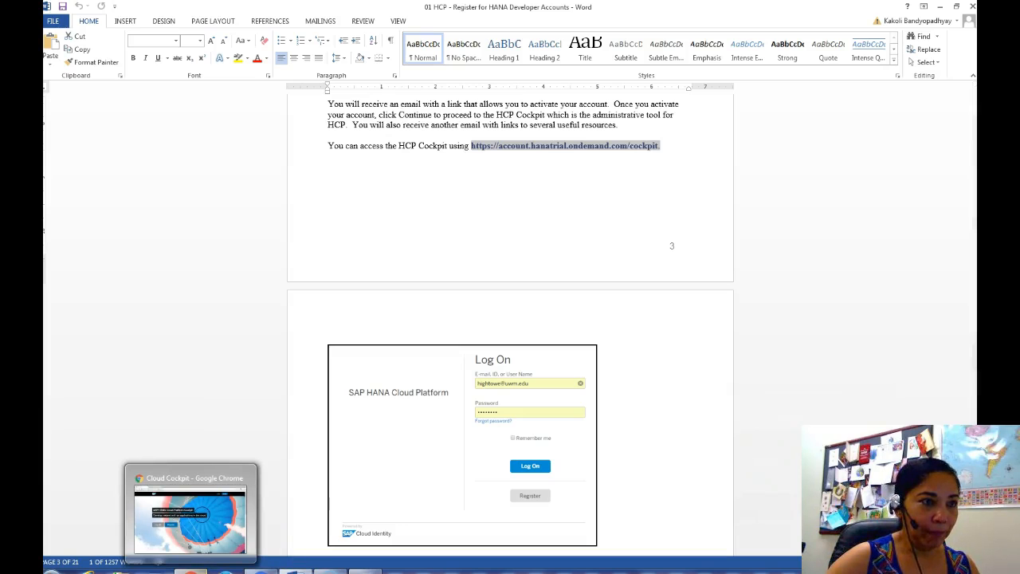
{"action": "left_click", "coordinate": [191, 571]}
{"action": "left_click", "coordinate": [210, 333]}
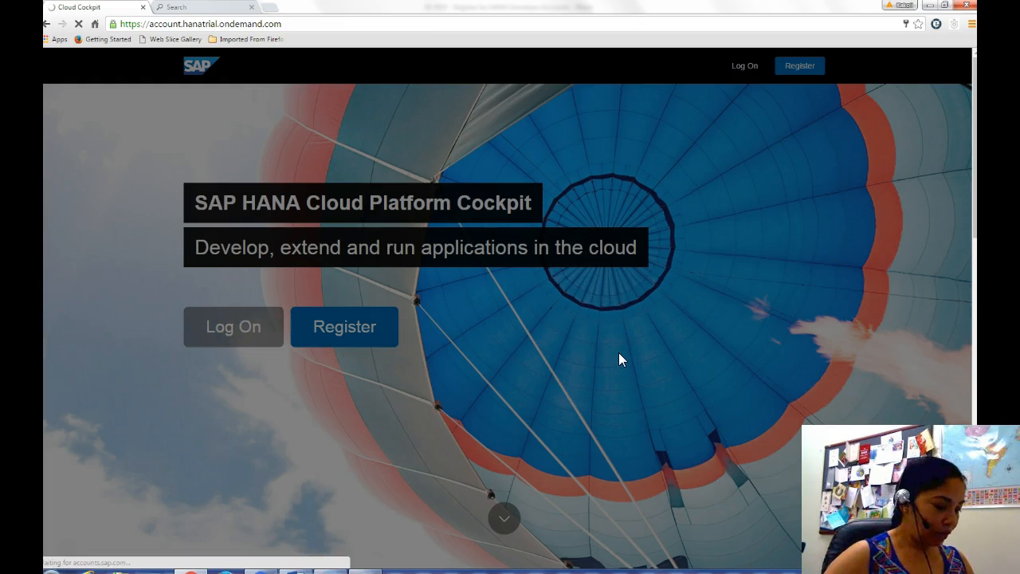
{"action": "left_click", "coordinate": [720, 96]}
{"action": "left_click", "coordinate": [540, 134]}
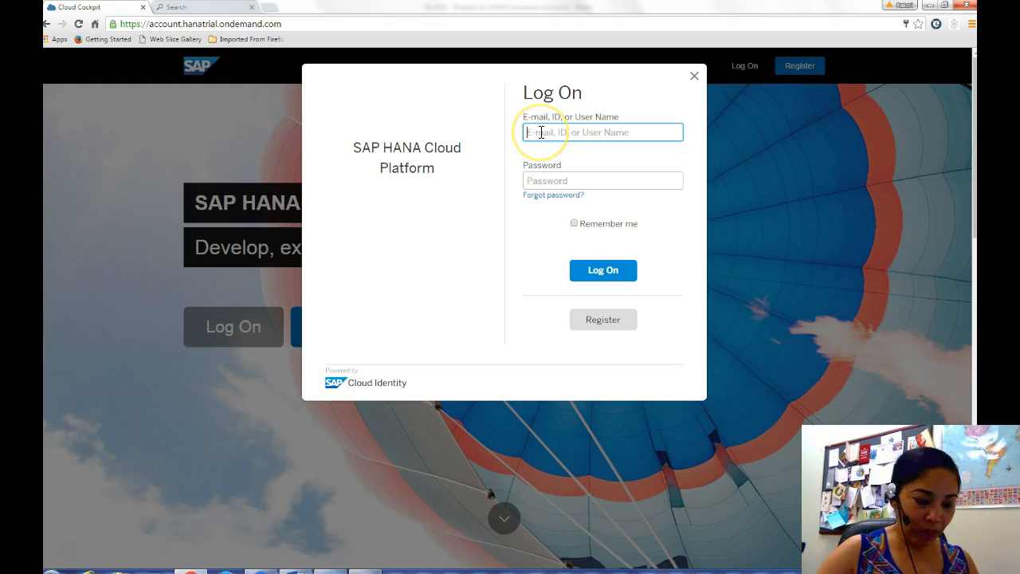
{"action": "type", "text": "k"}
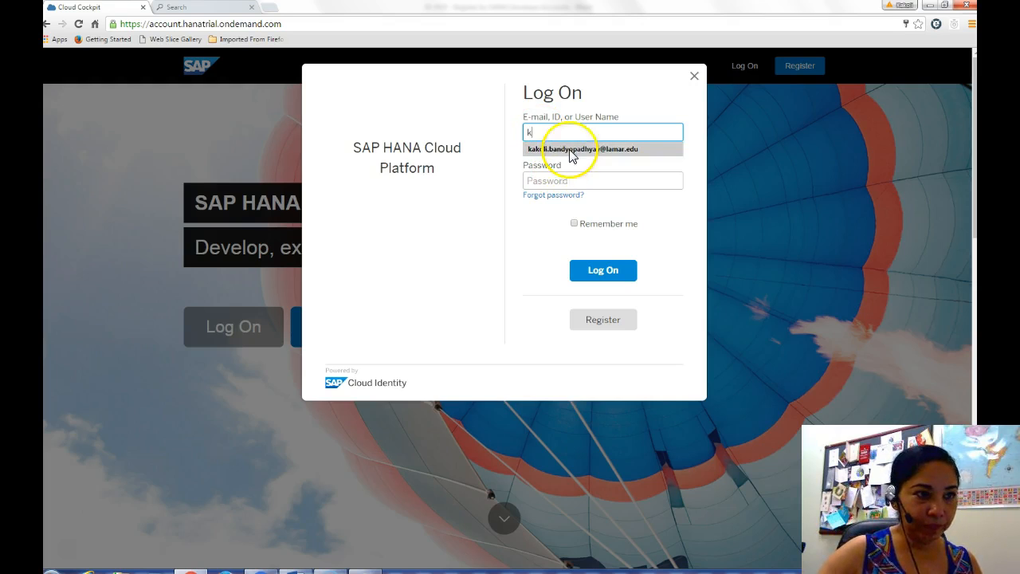
{"action": "left_click", "coordinate": [569, 148]}
{"action": "left_click", "coordinate": [603, 272]}
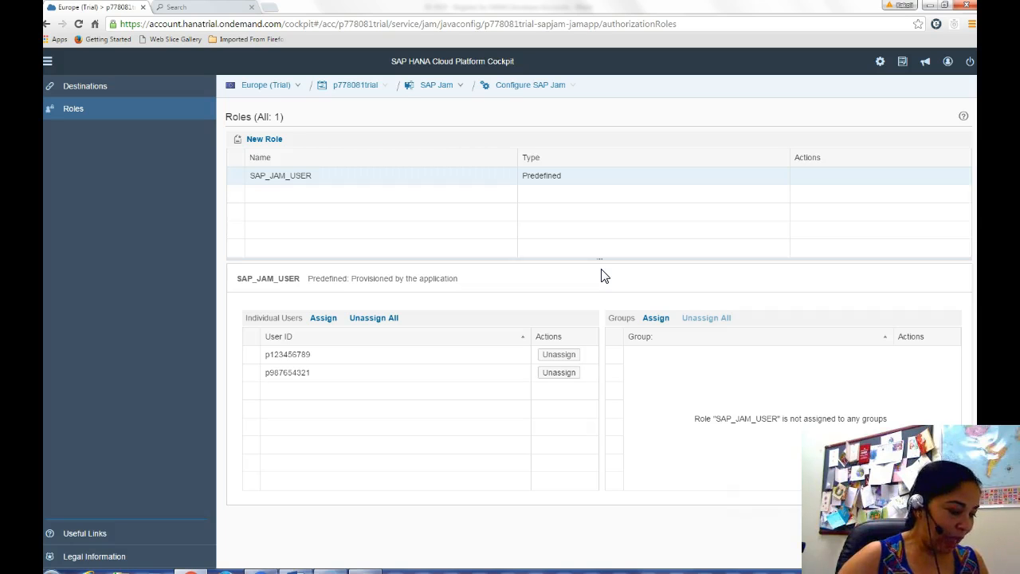
Go to the Europe (Trial) overview and open the personal developer account's dashboard.
{"action": "left_click", "coordinate": [259, 90]}
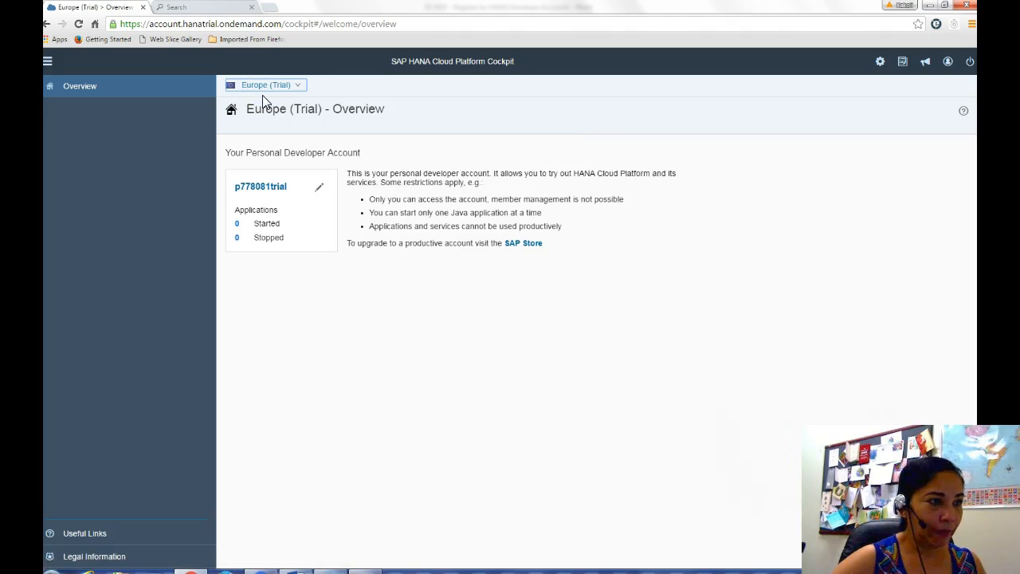
{"action": "left_click", "coordinate": [297, 112]}
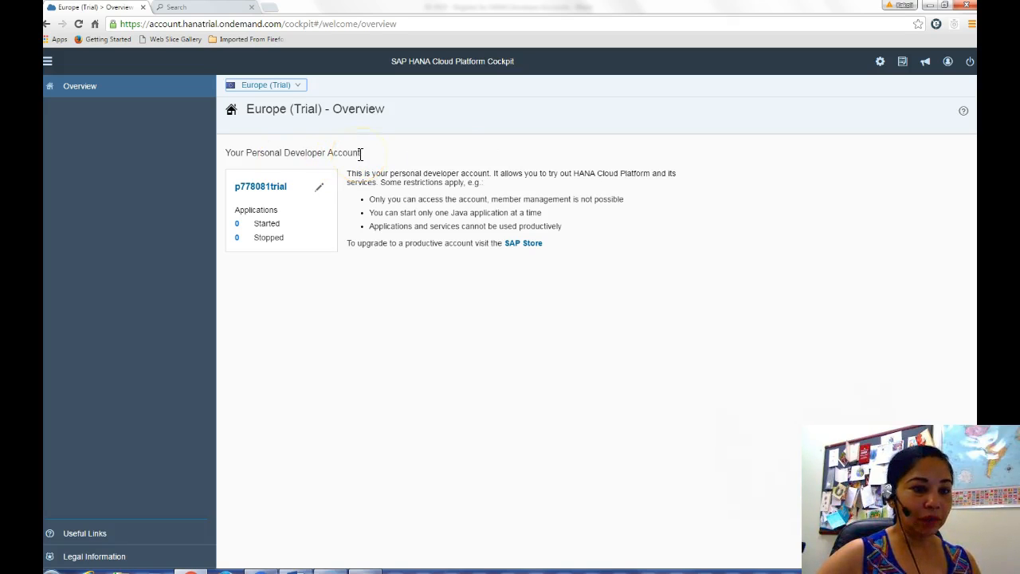
{"action": "left_click", "coordinate": [260, 188]}
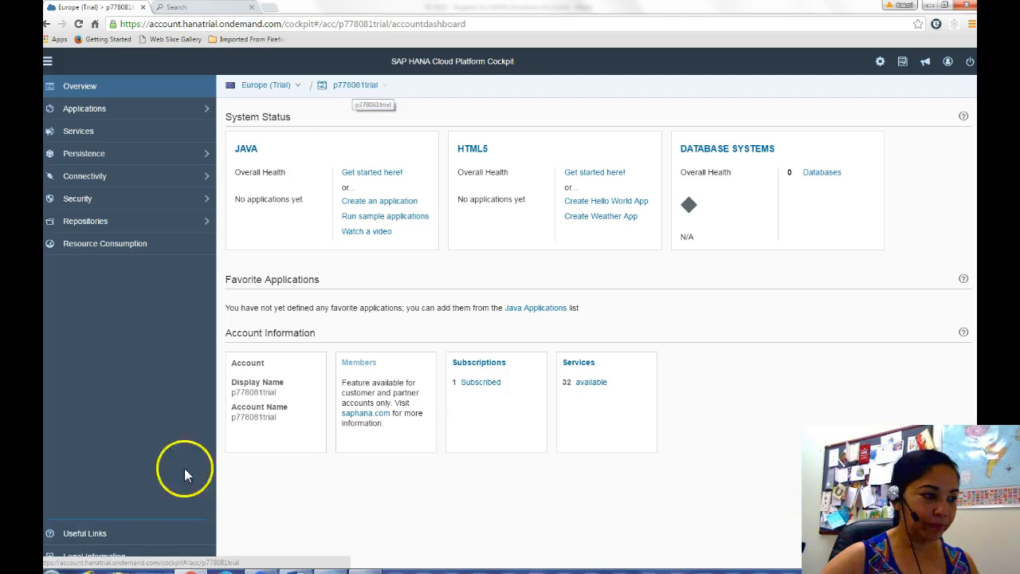
Check the Setup Web IDE instructions in Word, return to Chrome and open the trial account's Services page.
{"action": "left_click", "coordinate": [71, 543]}
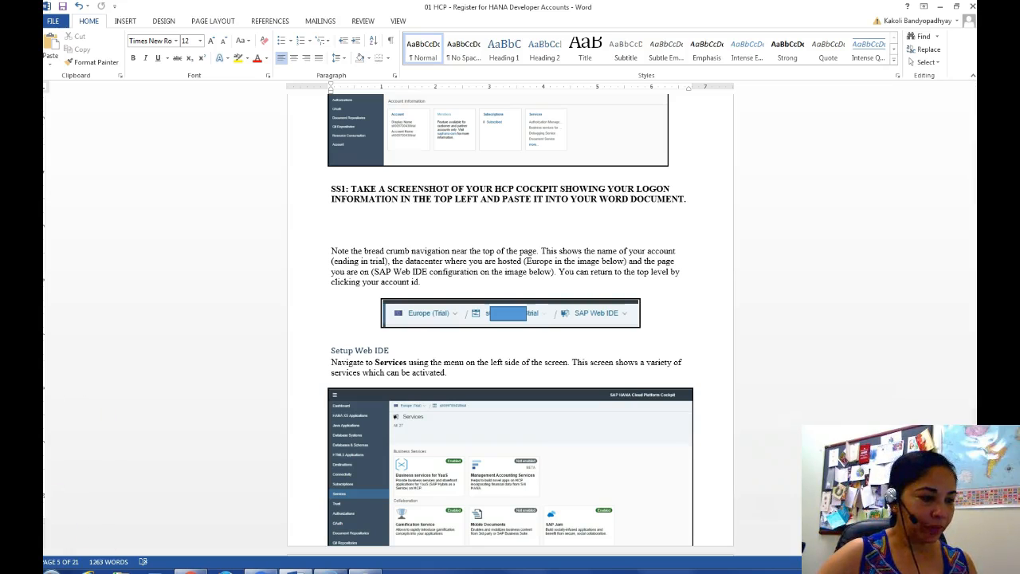
{"action": "left_click", "coordinate": [191, 571]}
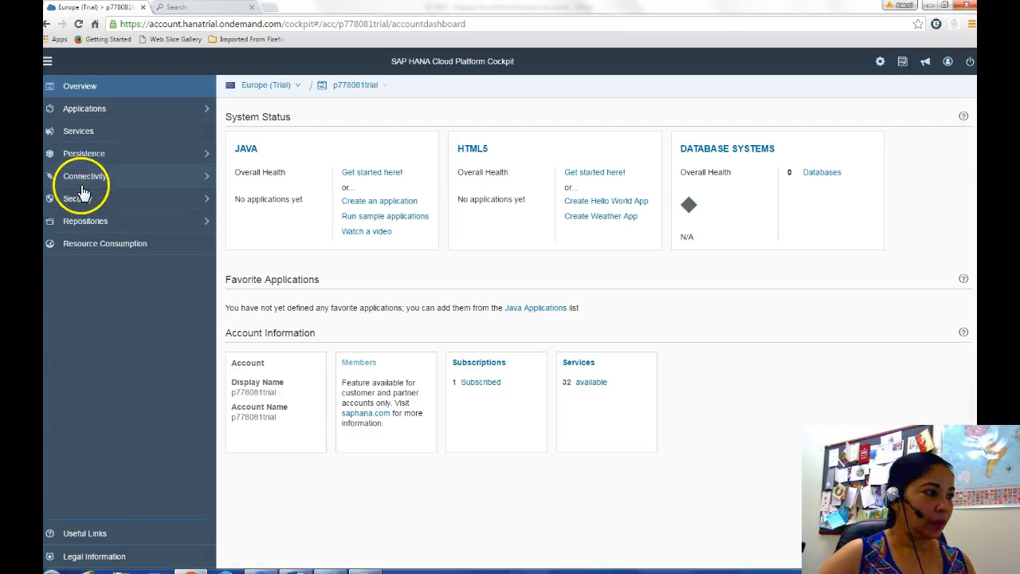
{"action": "left_click", "coordinate": [70, 137]}
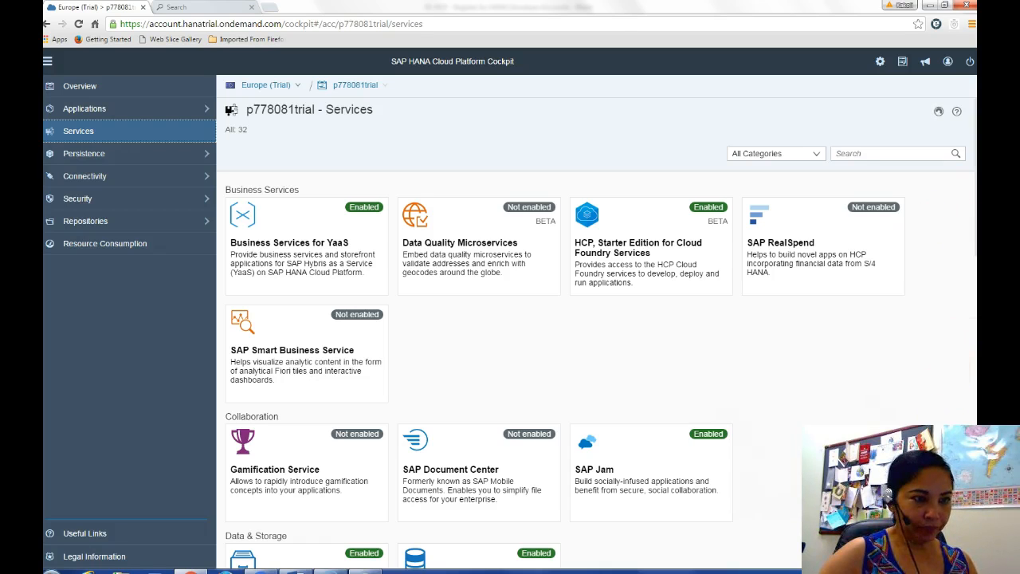
Find the SAP Web IDE service under DevOps, open its overview and launch SAP Web IDE.
{"action": "key", "text": "Page_Down"}
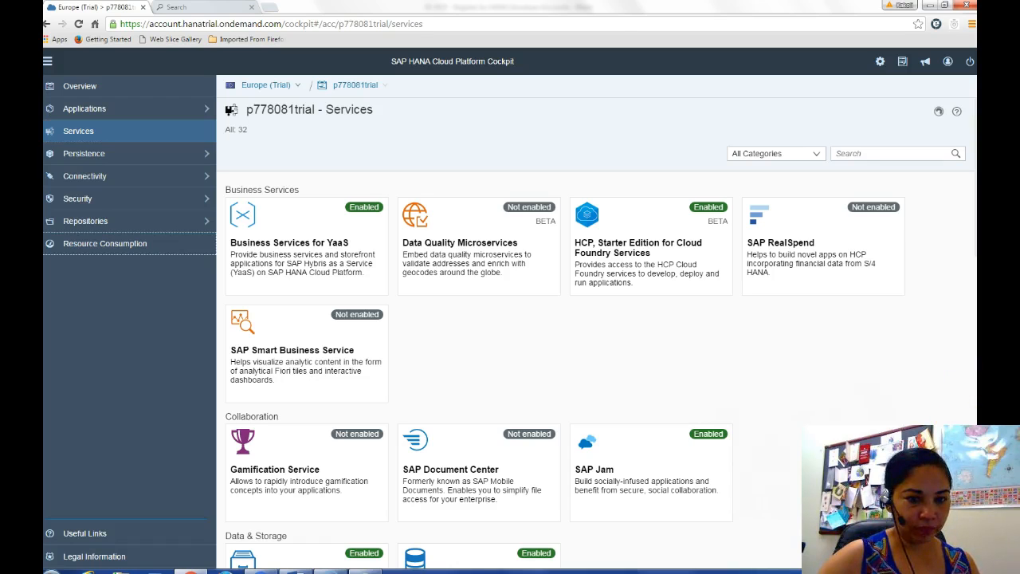
{"action": "key", "text": "Page_Down"}
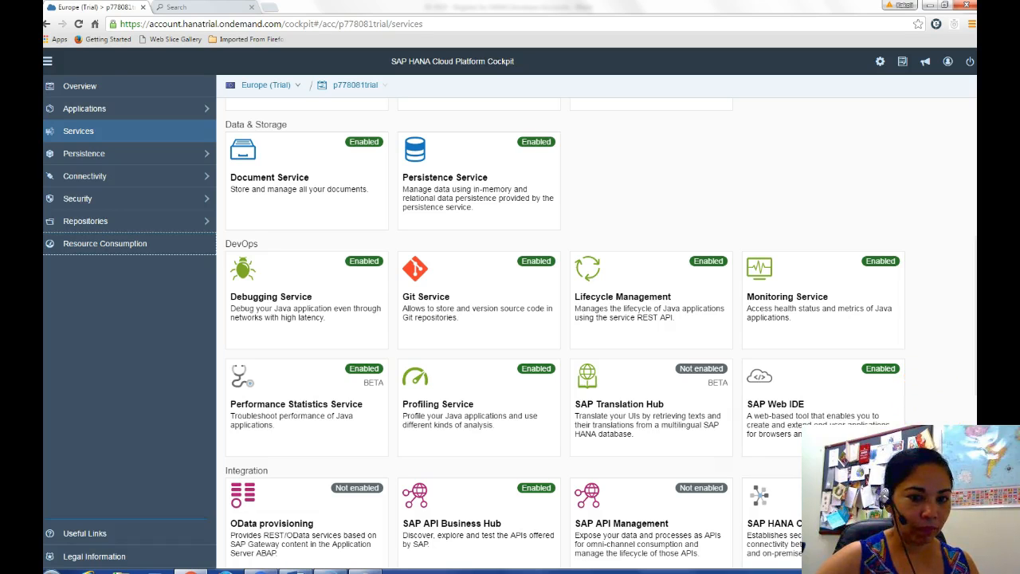
{"action": "scroll", "coordinate": [566, 335], "scroll_direction": "down", "scroll_amount": 7}
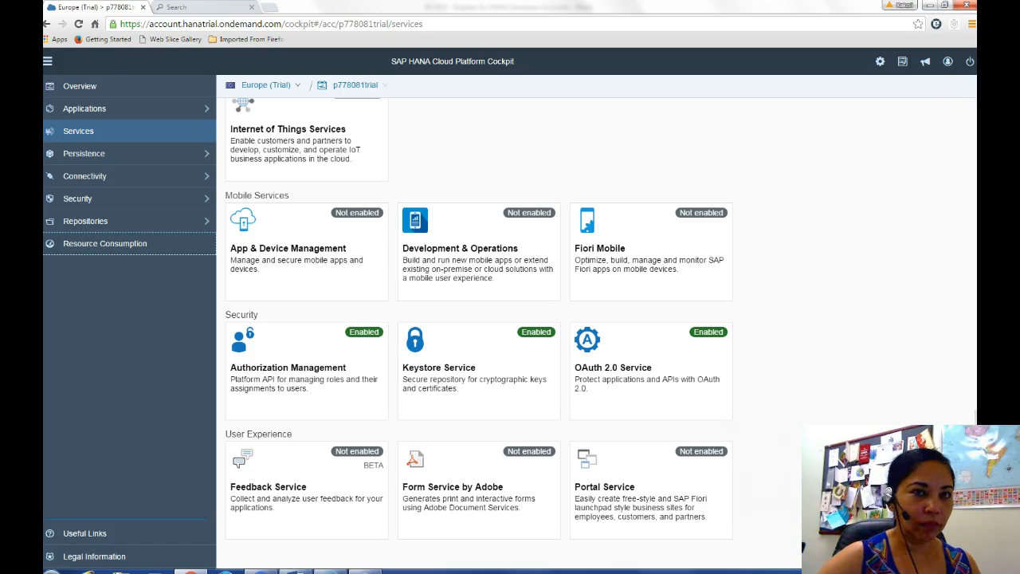
{"action": "scroll", "coordinate": [566, 330], "scroll_direction": "up", "scroll_amount": 5}
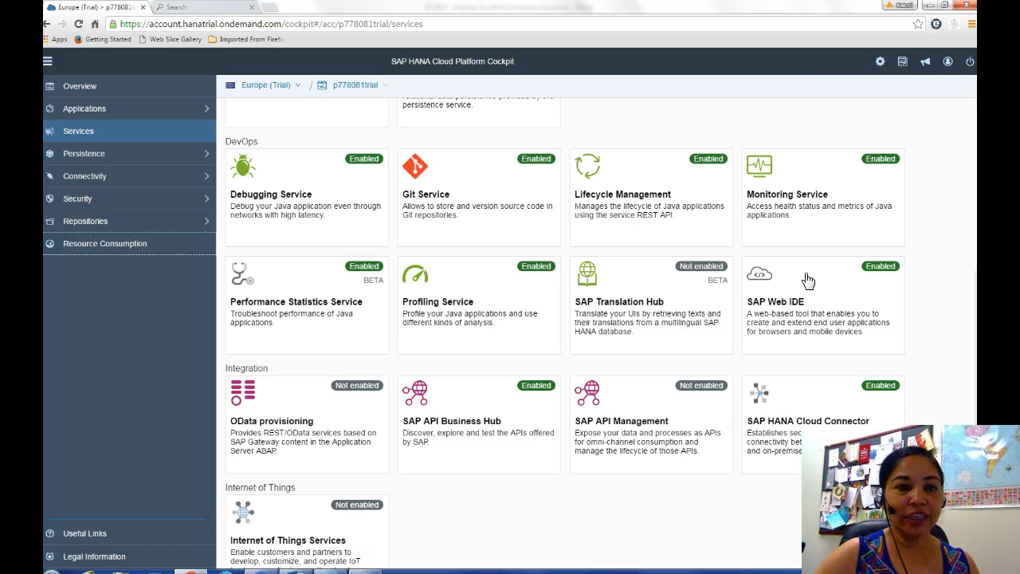
{"action": "left_click", "coordinate": [821, 329]}
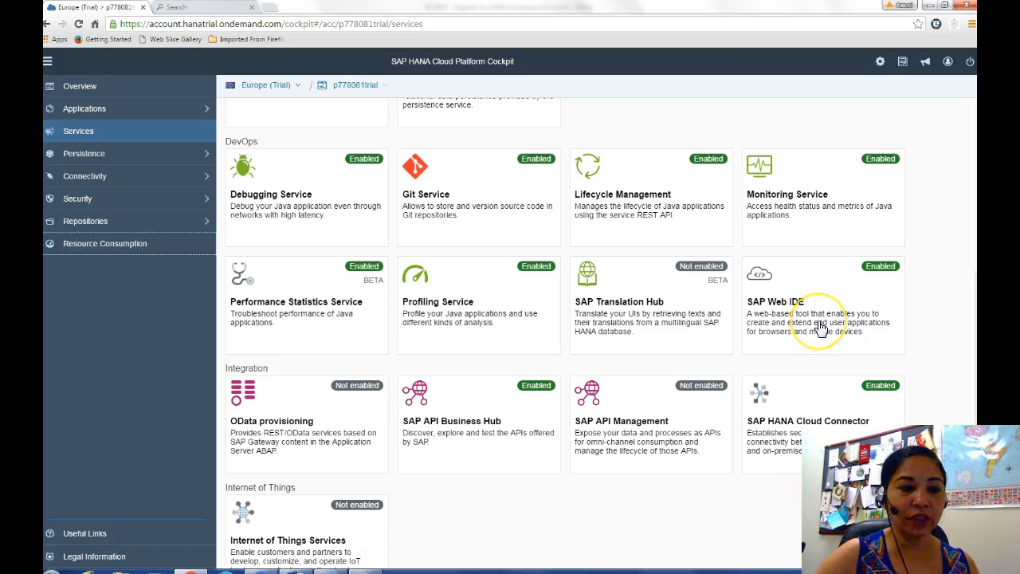
{"action": "left_click", "coordinate": [821, 330]}
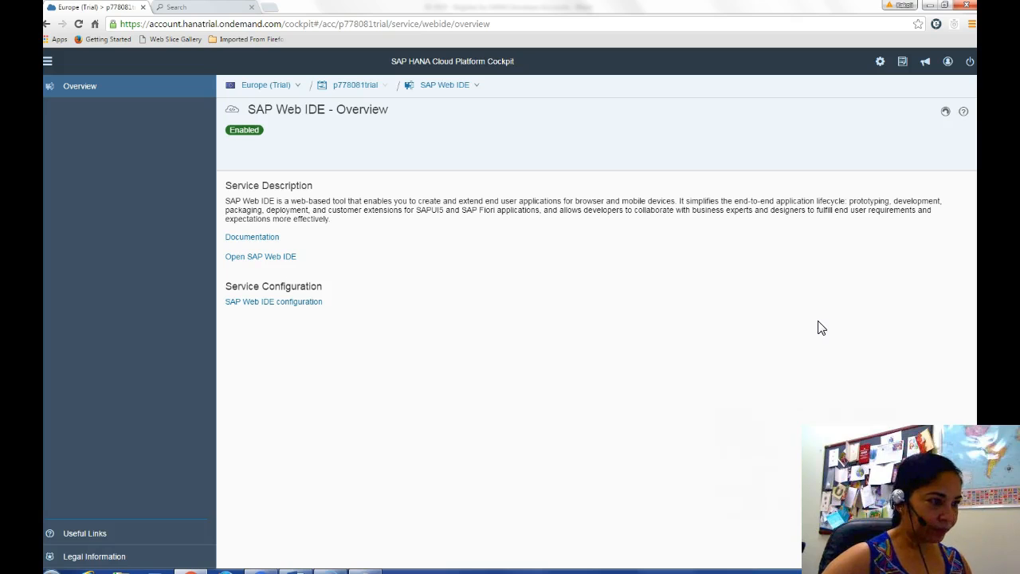
{"action": "left_click", "coordinate": [261, 257]}
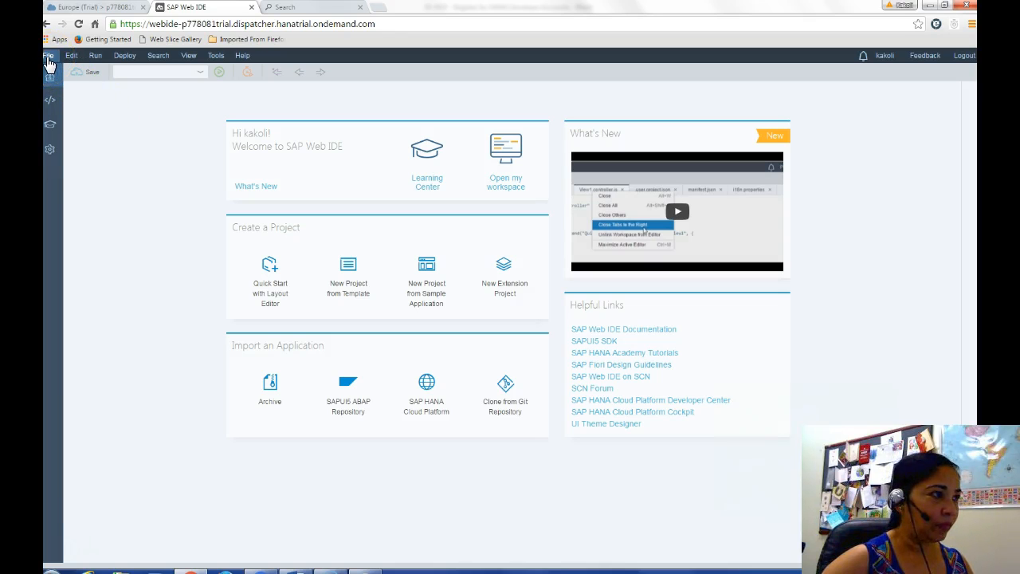
Read the Web IDE bookmark and cockpit access notes in the Word exercise, and return to SAP Web IDE in Chrome.
{"action": "left_click", "coordinate": [52, 82]}
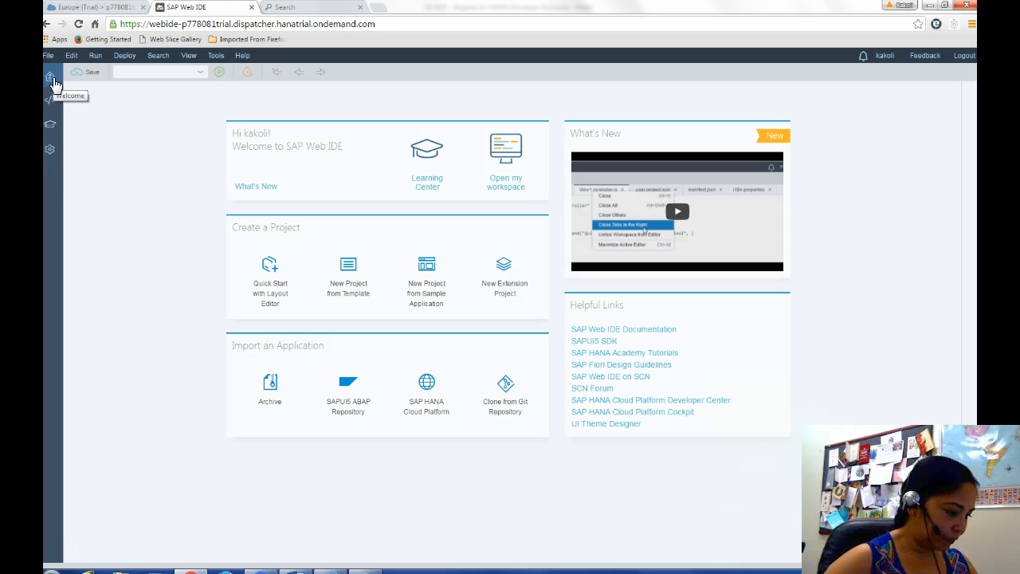
{"action": "left_click", "coordinate": [296, 571]}
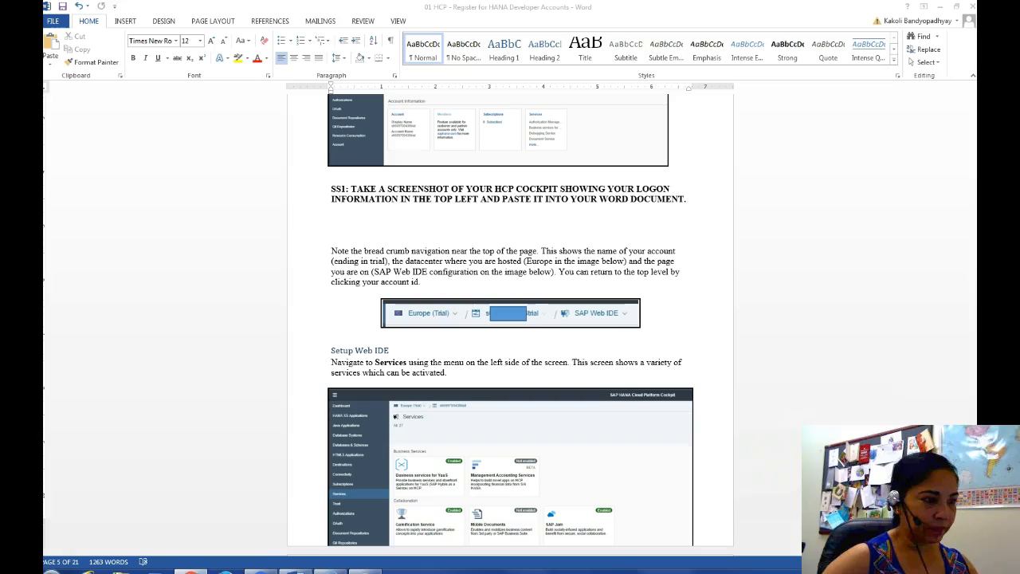
{"action": "left_click_drag", "start_coordinate": [973, 191], "coordinate": [971, 230]}
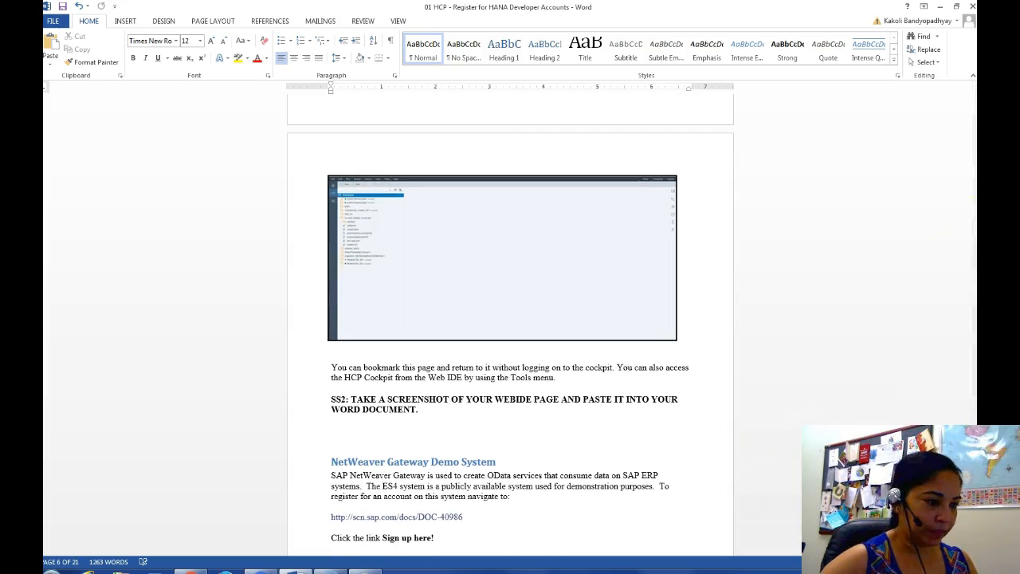
{"action": "left_click", "coordinate": [189, 570]}
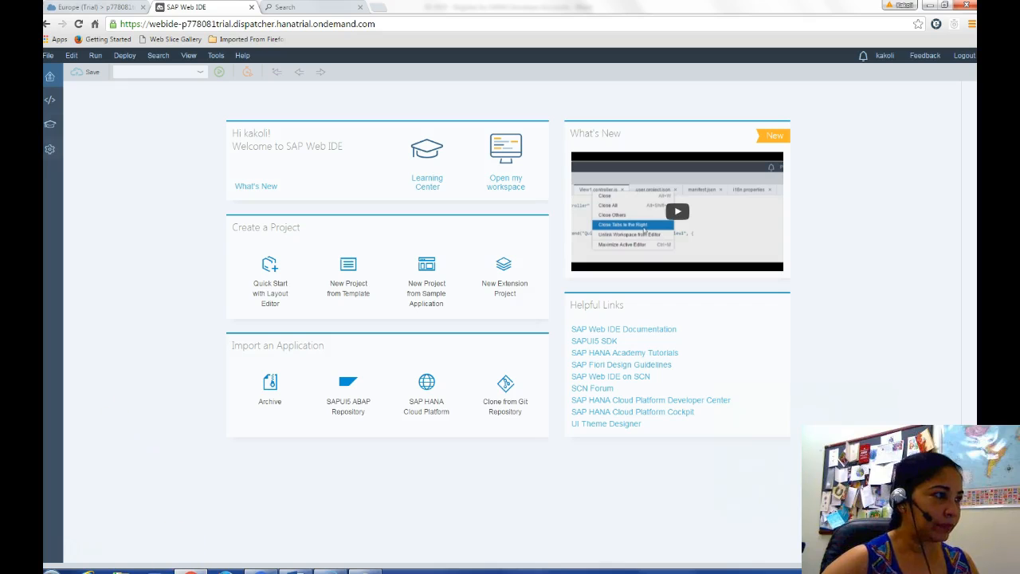
Look through the Web IDE development workspace and Learning Center, ending back on the Welcome page.
{"action": "left_click", "coordinate": [50, 104]}
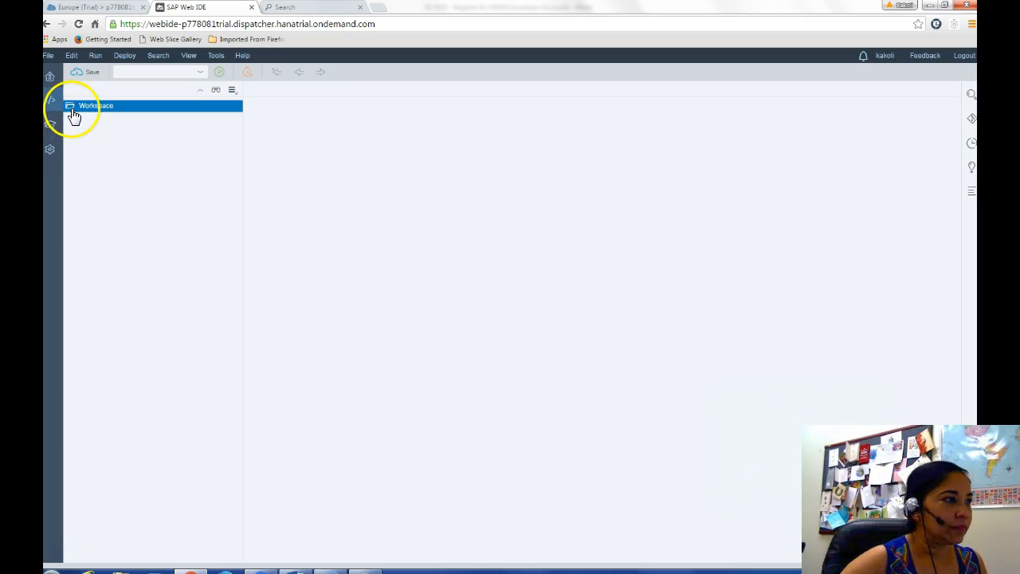
{"action": "left_click", "coordinate": [71, 107]}
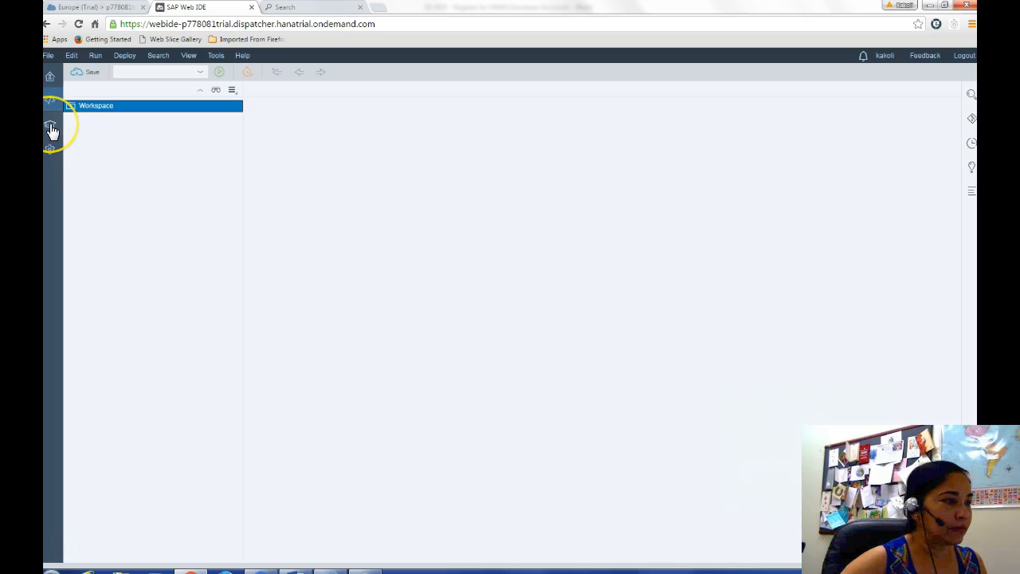
{"action": "left_click", "coordinate": [50, 127]}
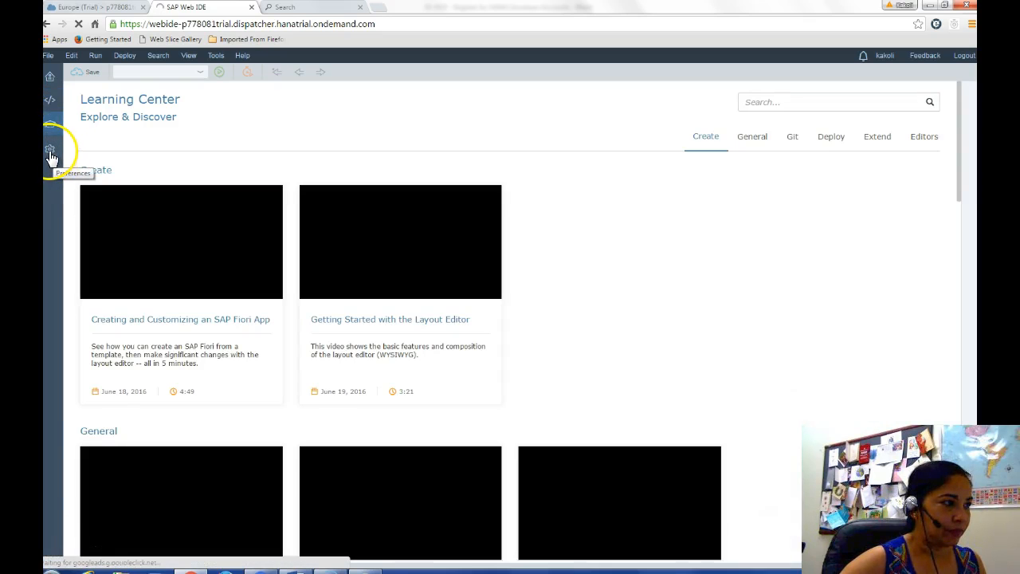
{"action": "left_click", "coordinate": [51, 152]}
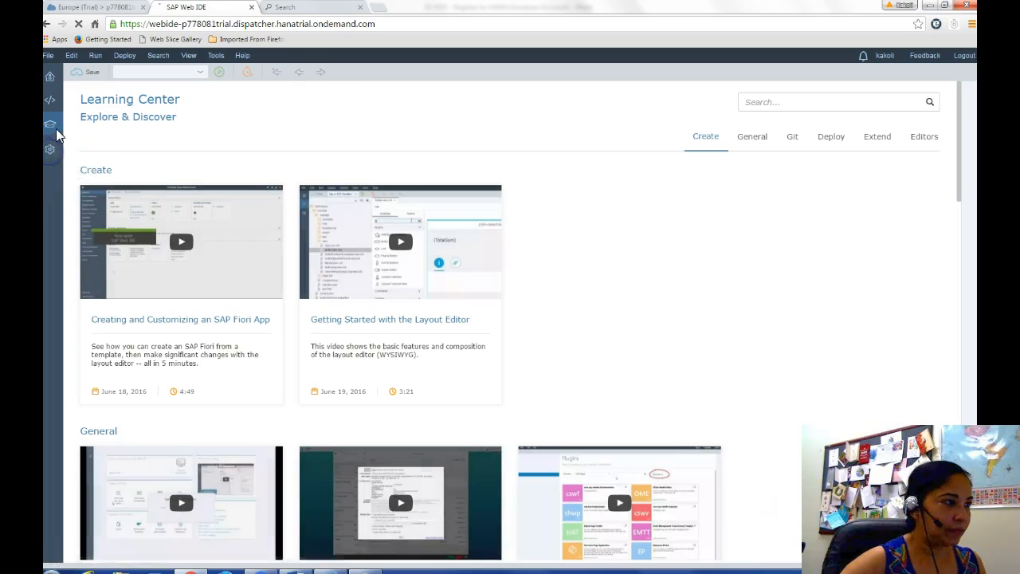
{"action": "left_click", "coordinate": [50, 101]}
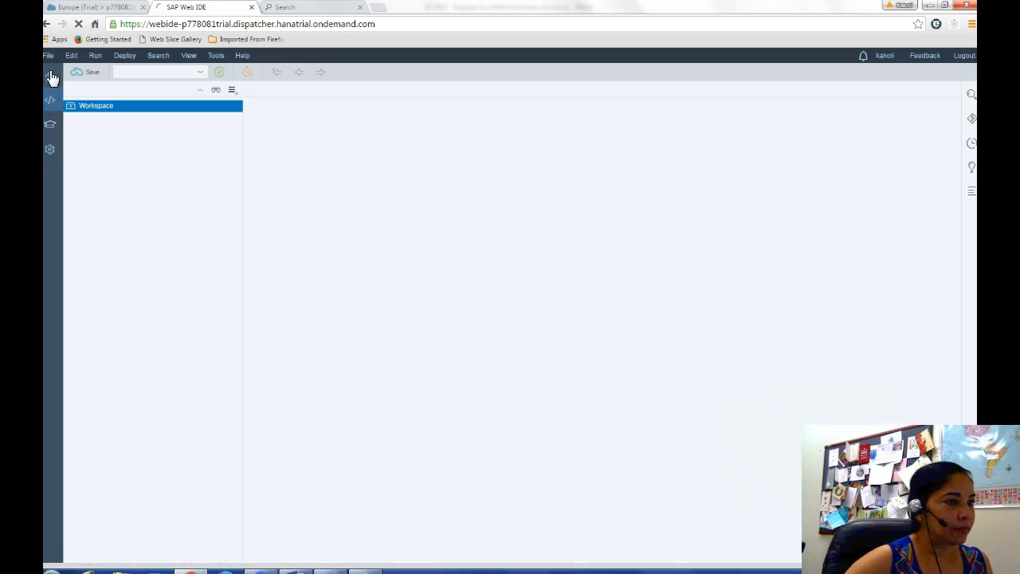
{"action": "left_click", "coordinate": [114, 125]}
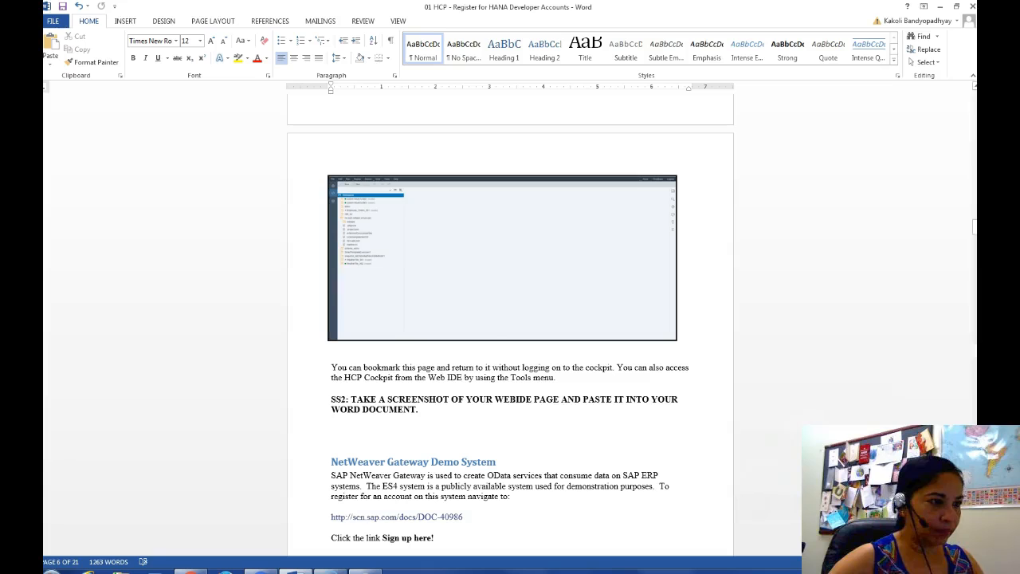
Check the SS2 screenshot instruction in Word against the Web IDE Welcome page in Chrome.
{"action": "left_click", "coordinate": [295, 570]}
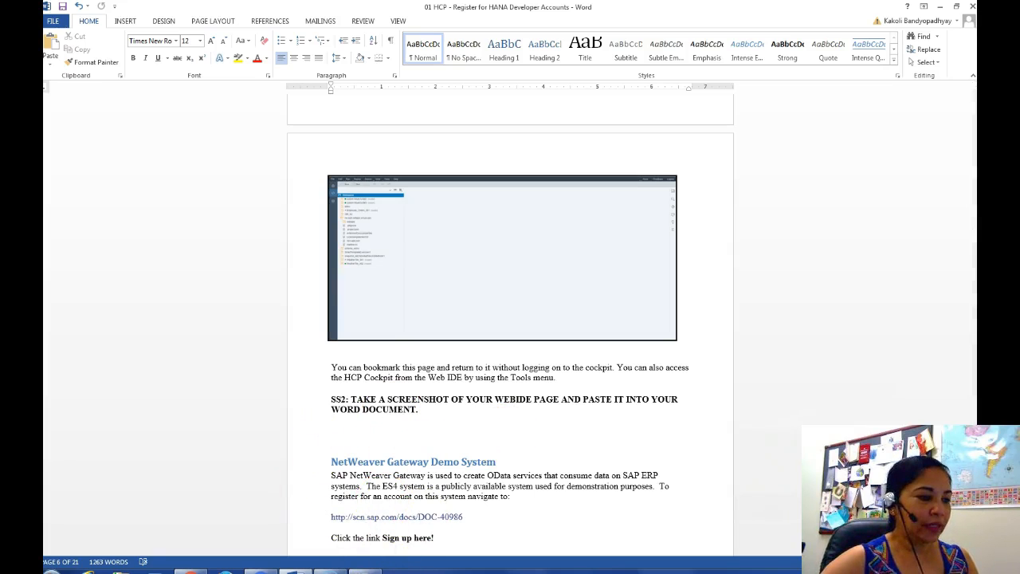
{"action": "left_click", "coordinate": [190, 572]}
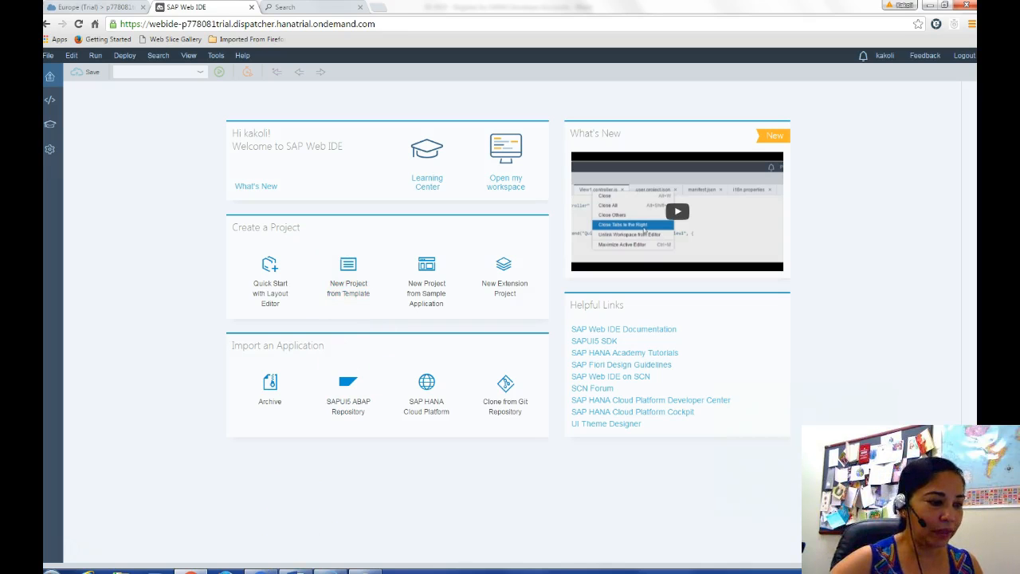
{"action": "mouse_move", "coordinate": [295, 571]}
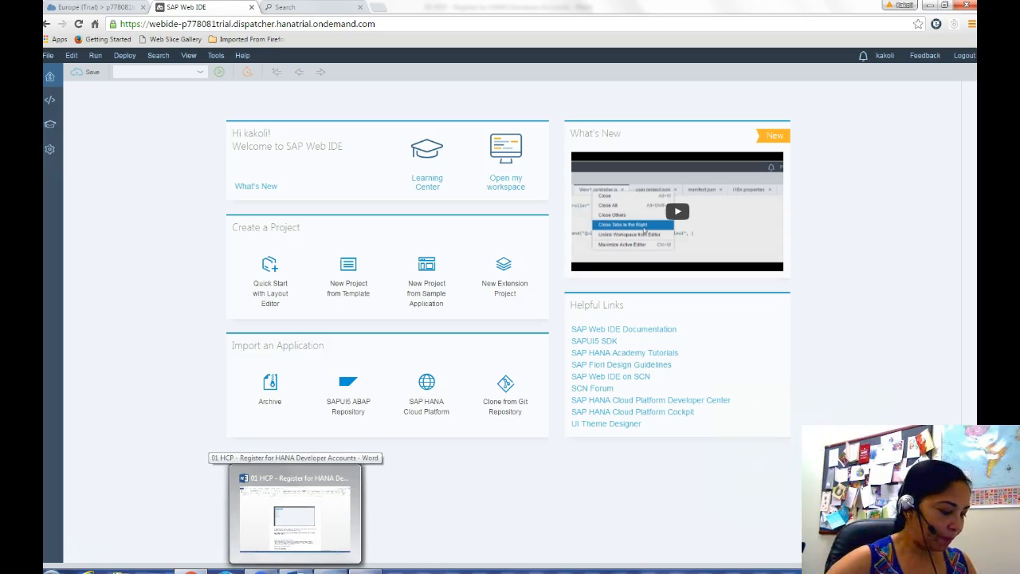
{"action": "left_click", "coordinate": [295, 514]}
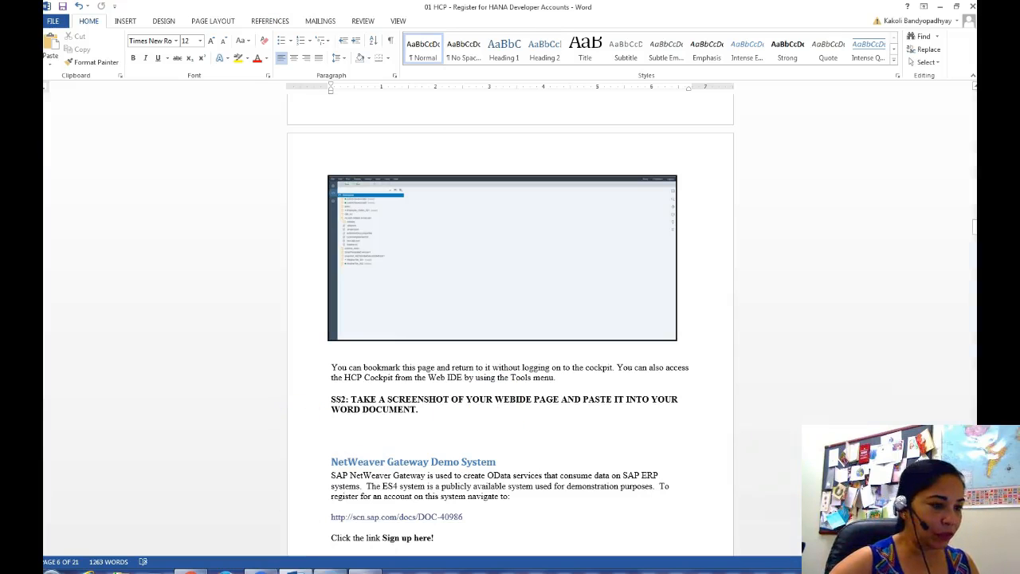
{"action": "mouse_move", "coordinate": [198, 571]}
{"action": "left_click", "coordinate": [210, 510]}
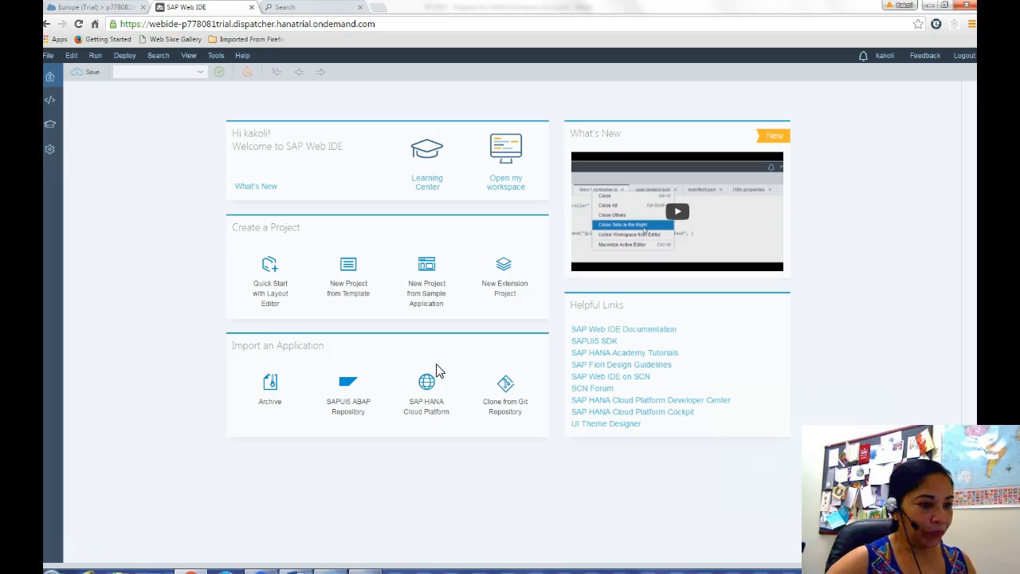
{"action": "left_click", "coordinate": [317, 561]}
{"action": "left_click_drag", "start_coordinate": [974, 228], "coordinate": [974, 244]}
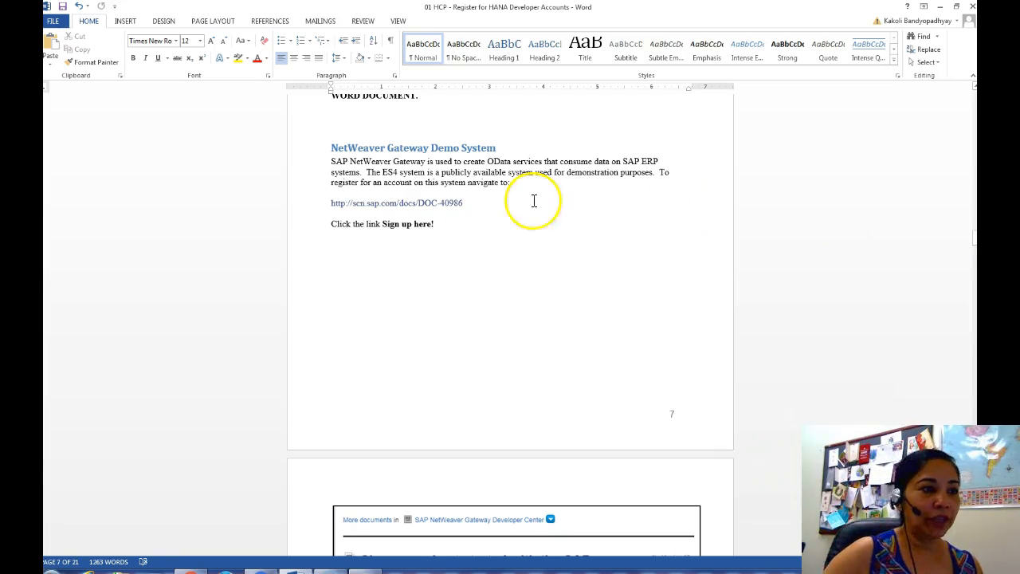
{"action": "left_click_drag", "start_coordinate": [331, 203], "coordinate": [458, 204]}
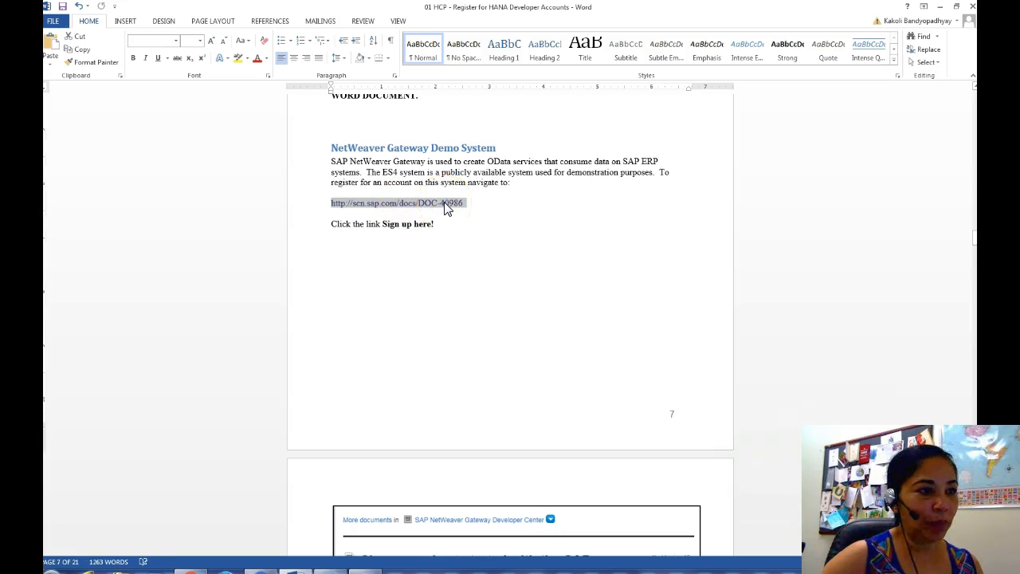
{"action": "right_click", "coordinate": [445, 206]}
{"action": "left_click", "coordinate": [451, 233]}
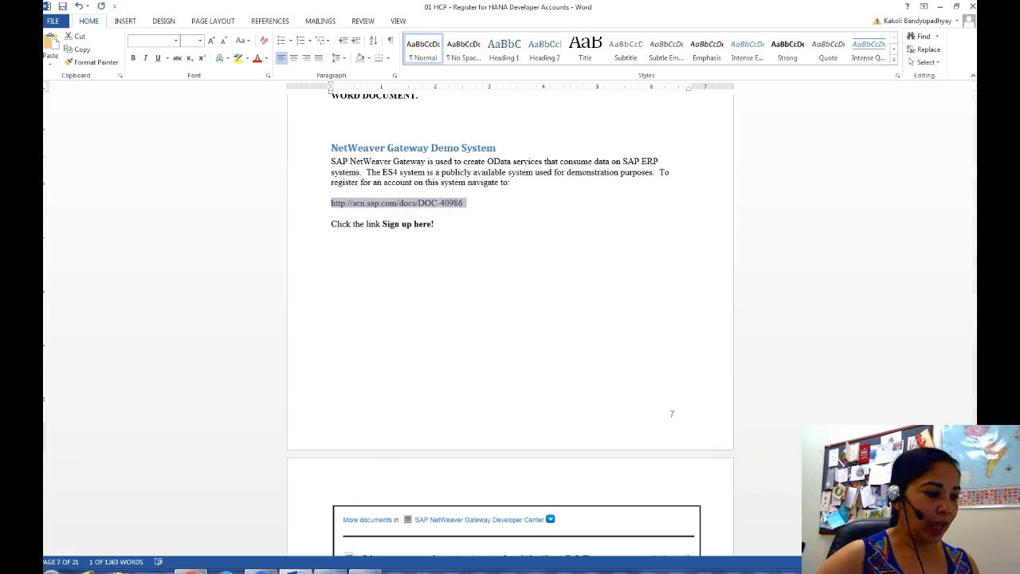
Switch to Chrome and load the copied address scn.sap.com/docs/DOC-40986 in the open Search page.
{"action": "key", "text": "alt+Tab"}
{"action": "left_click", "coordinate": [296, 8]}
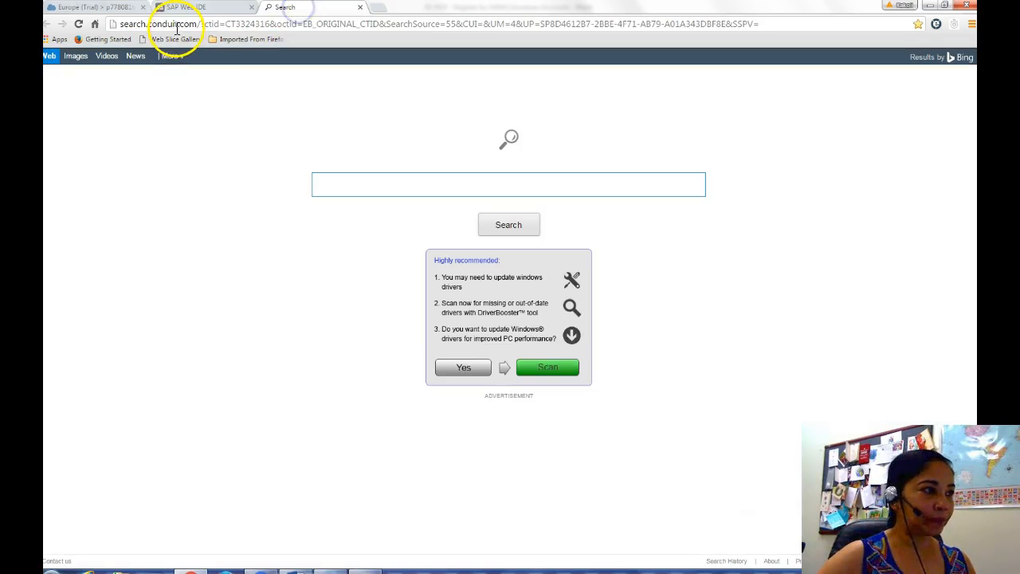
{"action": "left_click", "coordinate": [128, 24]}
{"action": "key", "text": "BackSpace"}
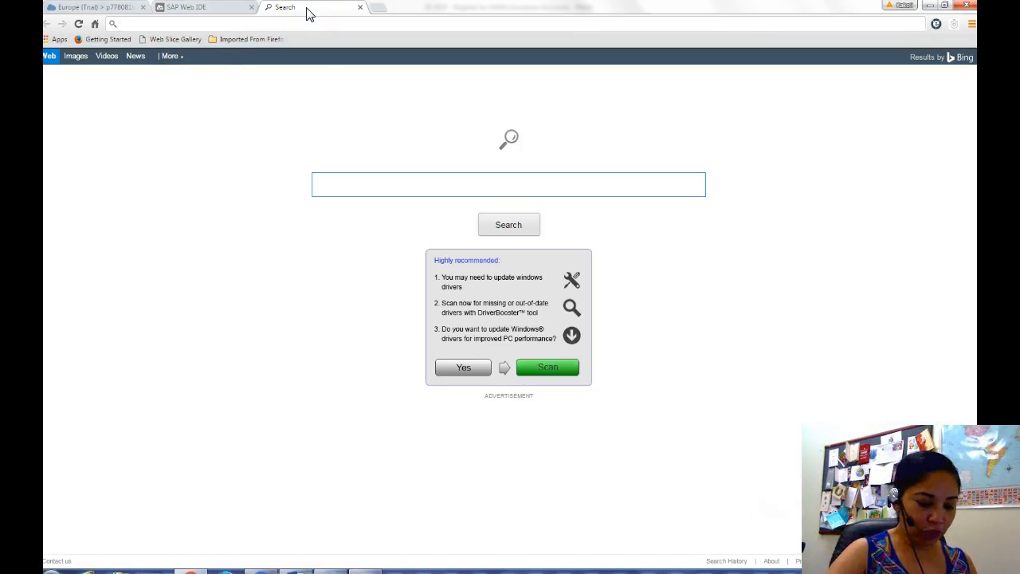
{"action": "key", "text": "ctrl+v"}
{"action": "key", "text": "Return"}
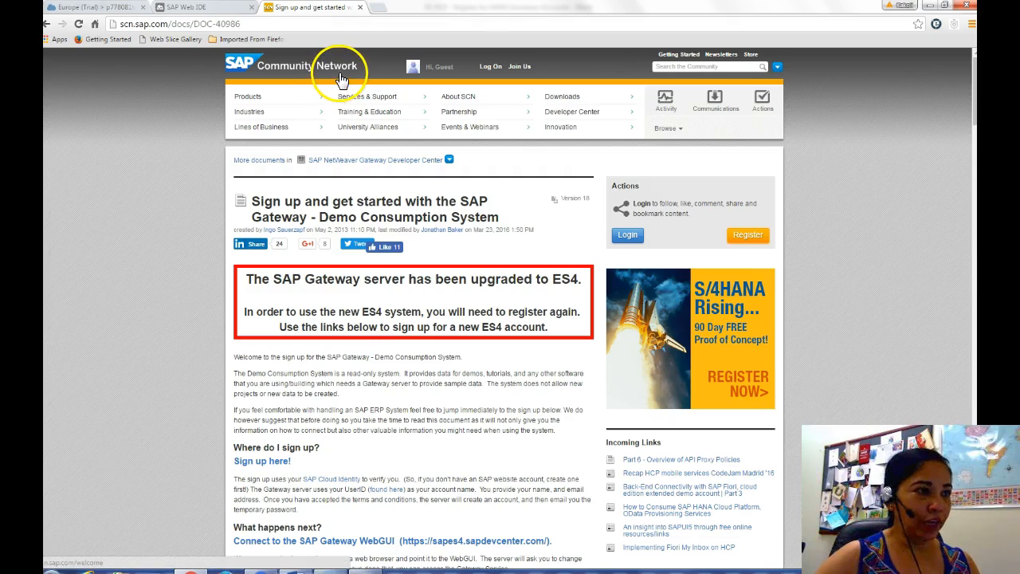
Check the sign-up instructions in Word, return to Chrome and open the Sign up here! link for the SAP Gateway demo system.
{"action": "mouse_move", "coordinate": [295, 571]}
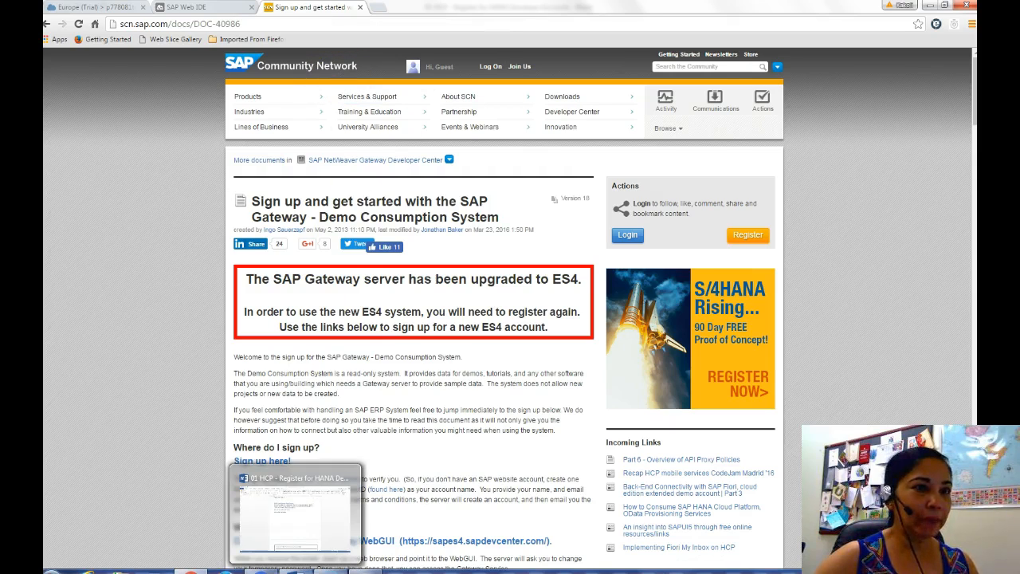
{"action": "left_click", "coordinate": [295, 518]}
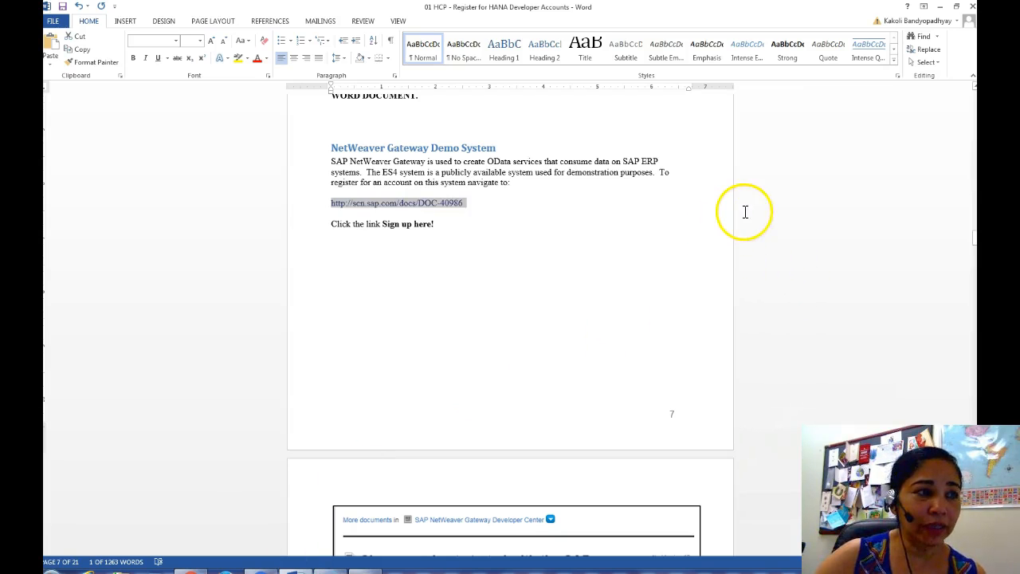
{"action": "left_click_drag", "start_coordinate": [974, 236], "coordinate": [974, 259]}
{"action": "left_click", "coordinate": [330, 568]}
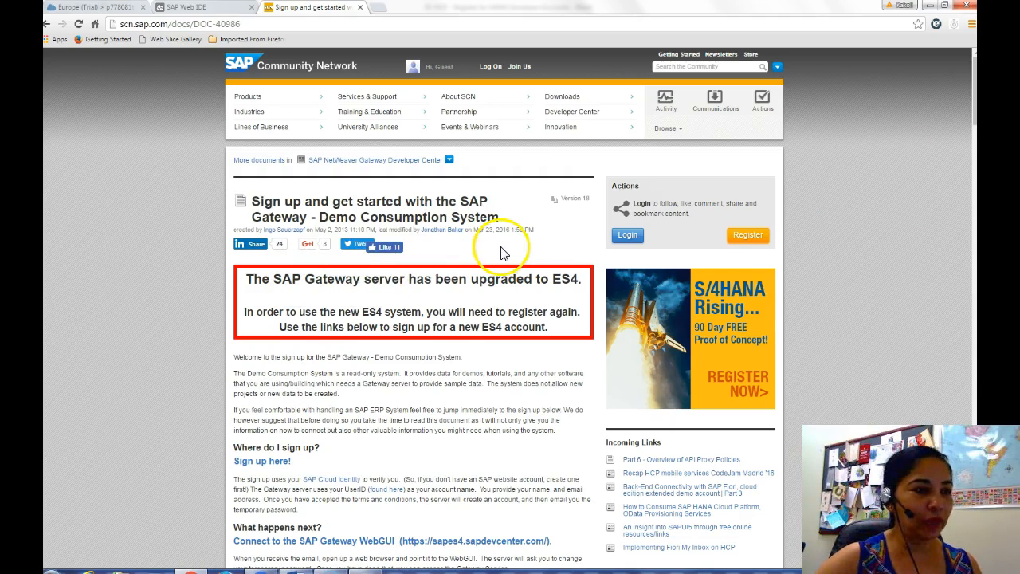
{"action": "left_click_drag", "start_coordinate": [976, 114], "coordinate": [975, 131]}
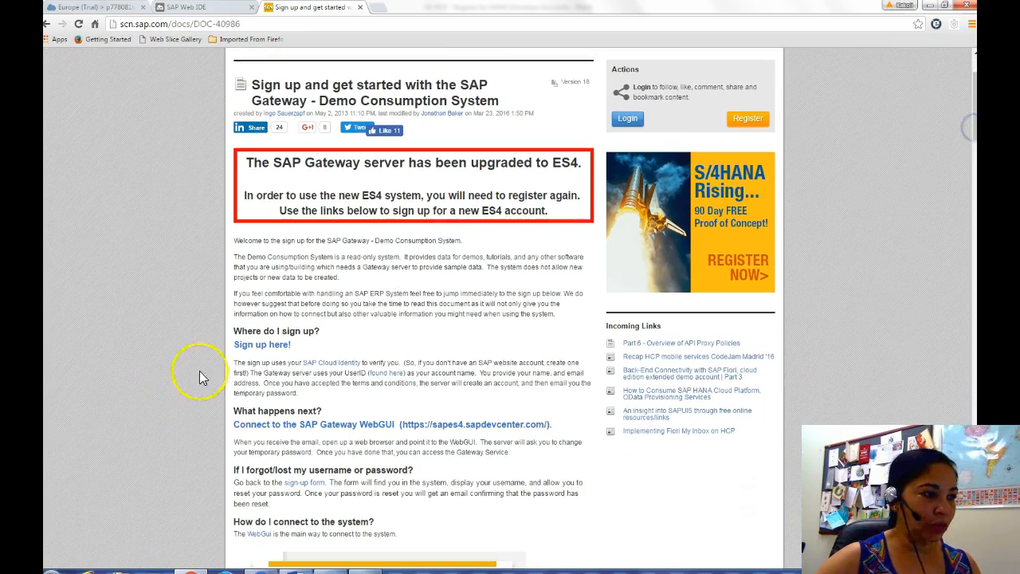
{"action": "left_click", "coordinate": [277, 348]}
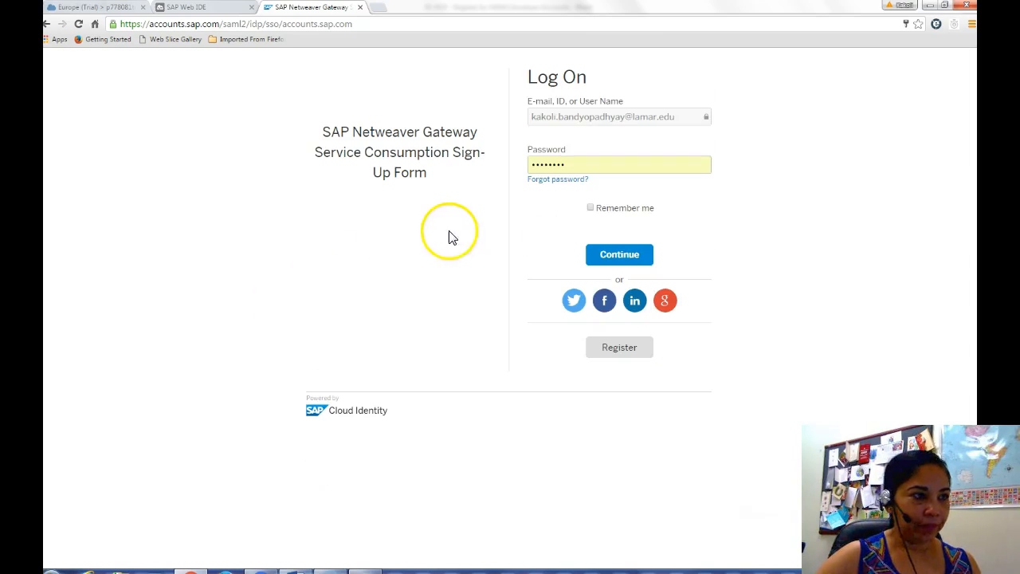
Switch to Word and read the Gateway registration instructions, from logging on and accepting the terms through the confirmation e-mail and demo system access.
{"action": "key", "text": "alt+Tab"}
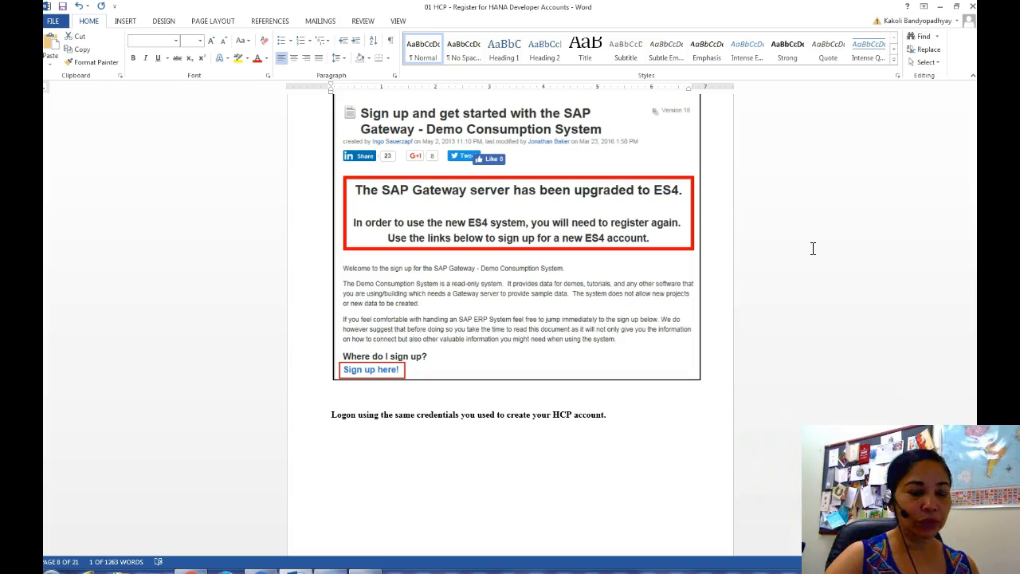
{"action": "scroll", "coordinate": [814, 248], "scroll_direction": "up", "scroll_amount": 2}
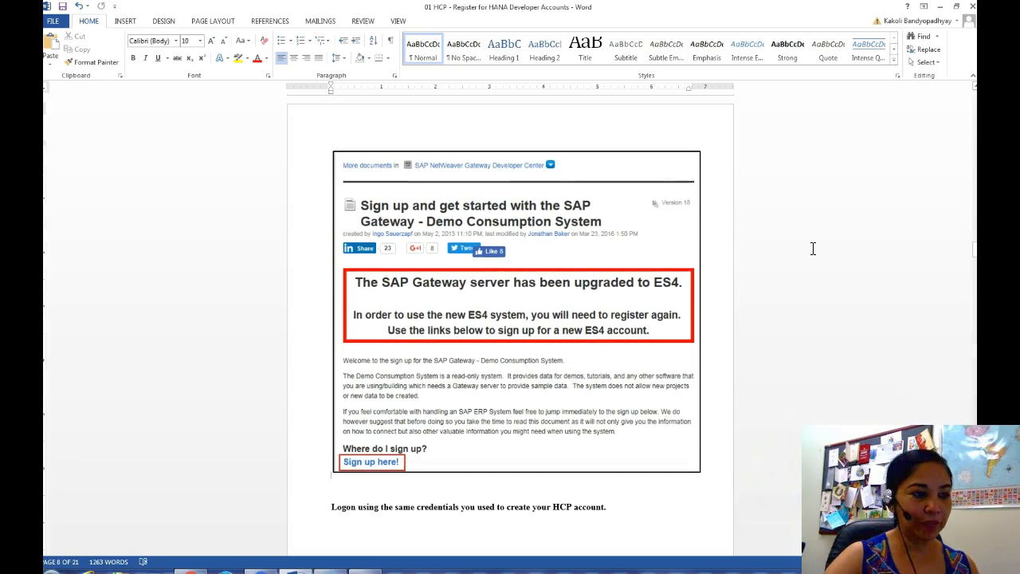
{"action": "key", "text": "Page_Down"}
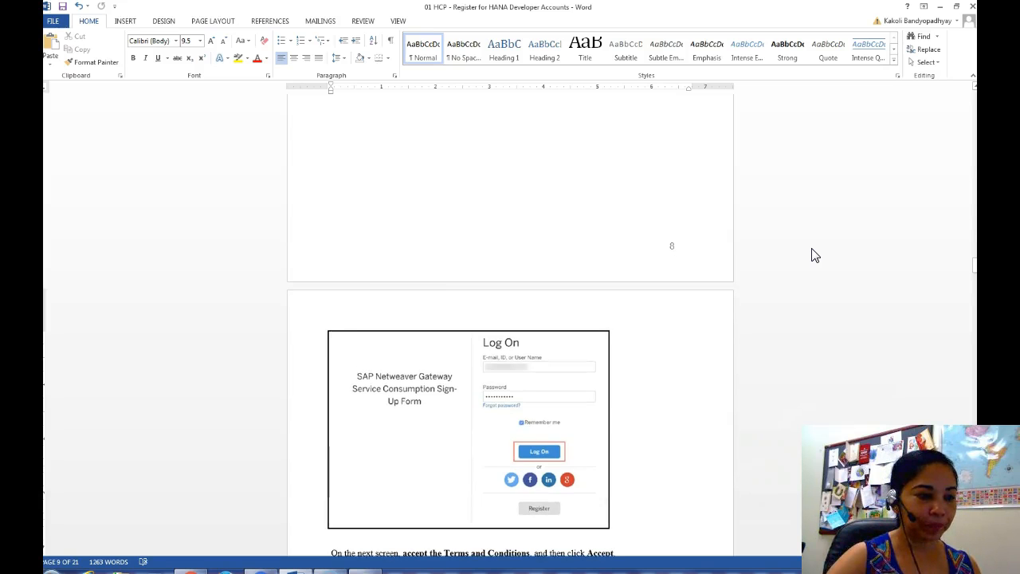
{"action": "key", "text": "Page_Down"}
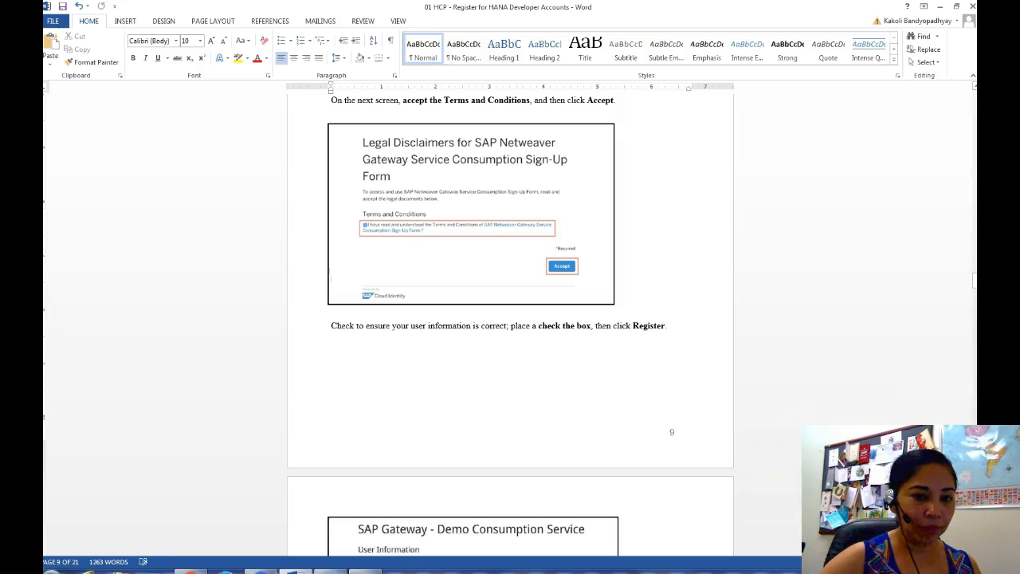
{"action": "scroll", "coordinate": [510, 319], "scroll_direction": "down", "scroll_amount": 5}
{"action": "scroll", "coordinate": [511, 319], "scroll_direction": "down", "scroll_amount": 7}
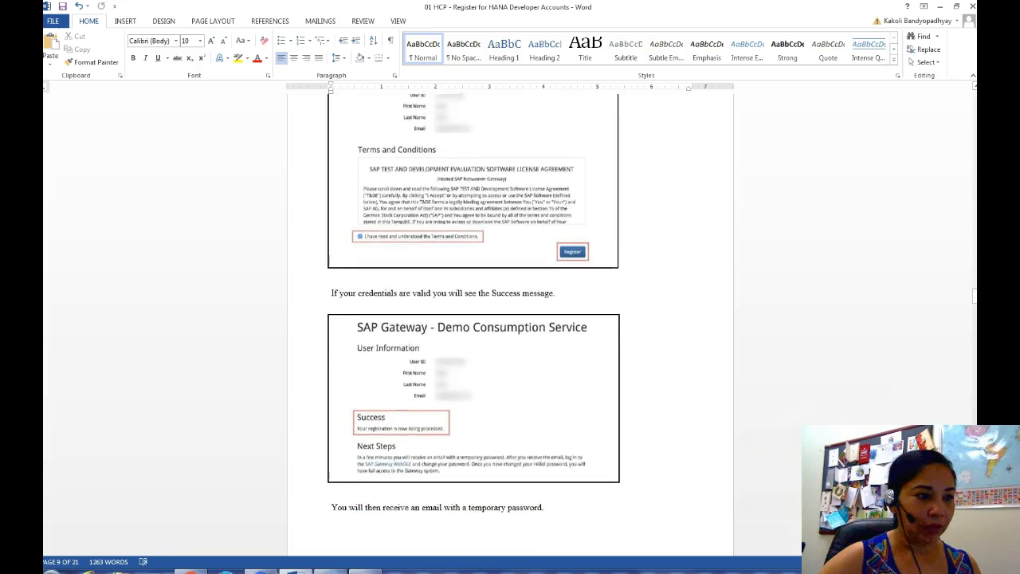
{"action": "scroll", "coordinate": [510, 319], "scroll_direction": "down", "scroll_amount": 1}
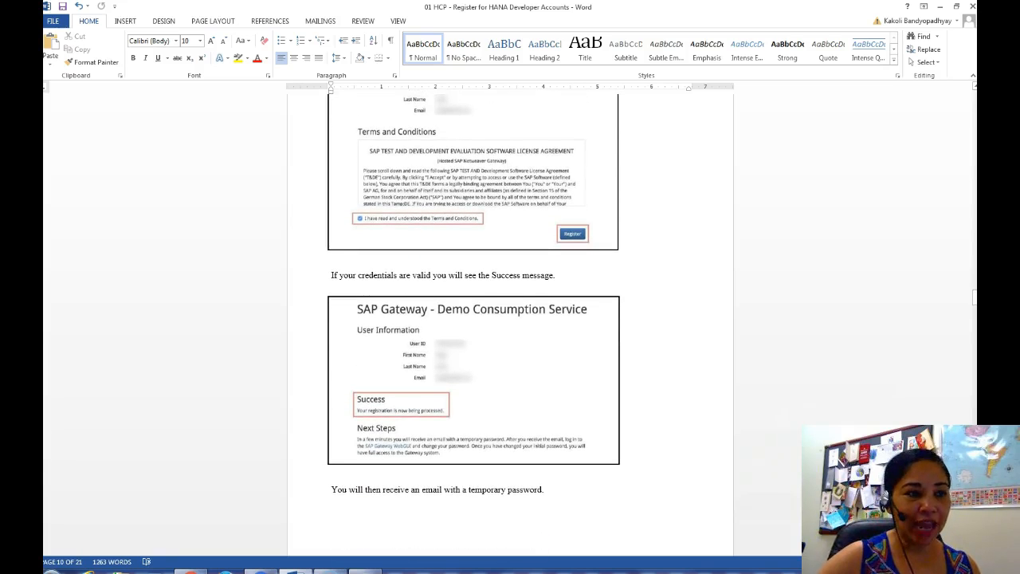
{"action": "scroll", "coordinate": [510, 319], "scroll_direction": "down", "scroll_amount": 3}
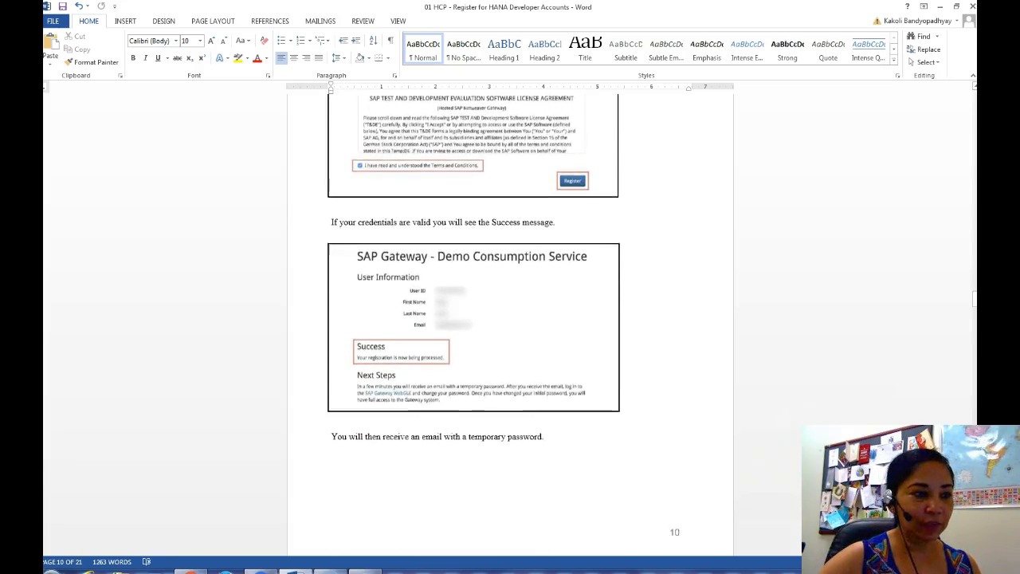
{"action": "scroll", "coordinate": [510, 319], "scroll_direction": "down", "scroll_amount": 6}
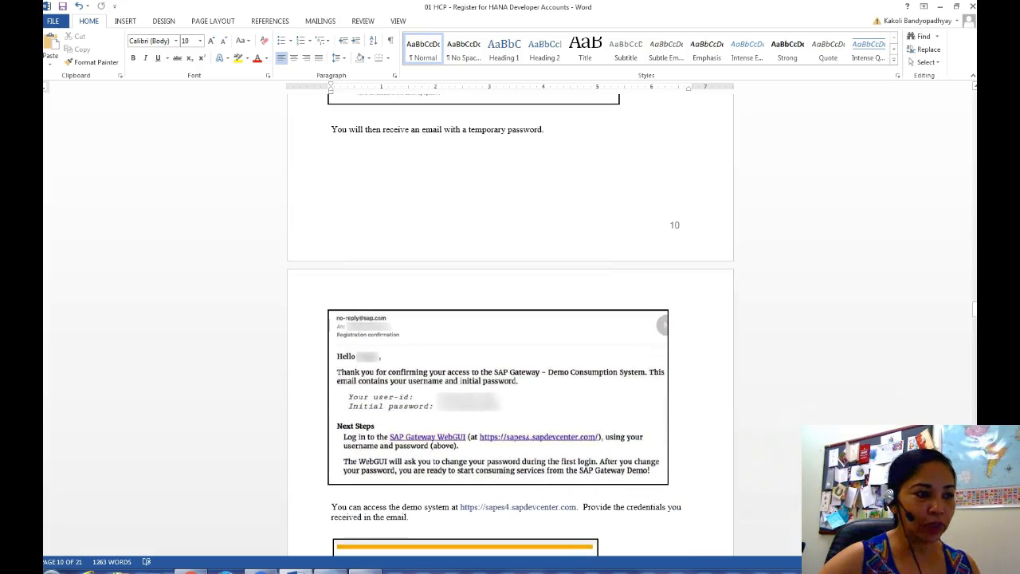
{"action": "scroll", "coordinate": [510, 319], "scroll_direction": "down", "scroll_amount": 5}
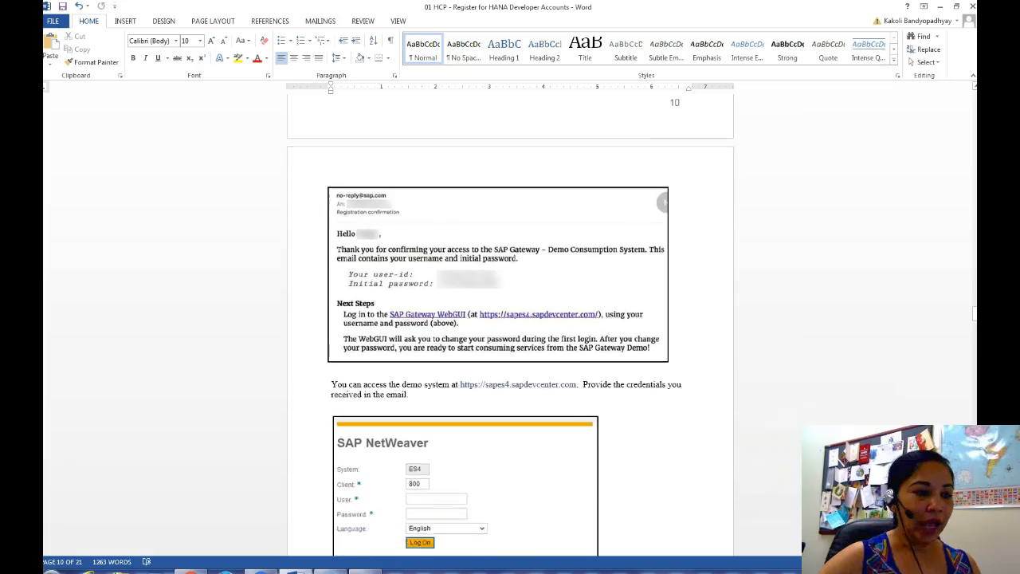
Read the Word instructions on logging on to the ES4 demo system, creating a new password and taking screenshot SS3.
{"action": "scroll", "coordinate": [510, 319], "scroll_direction": "down", "scroll_amount": 2}
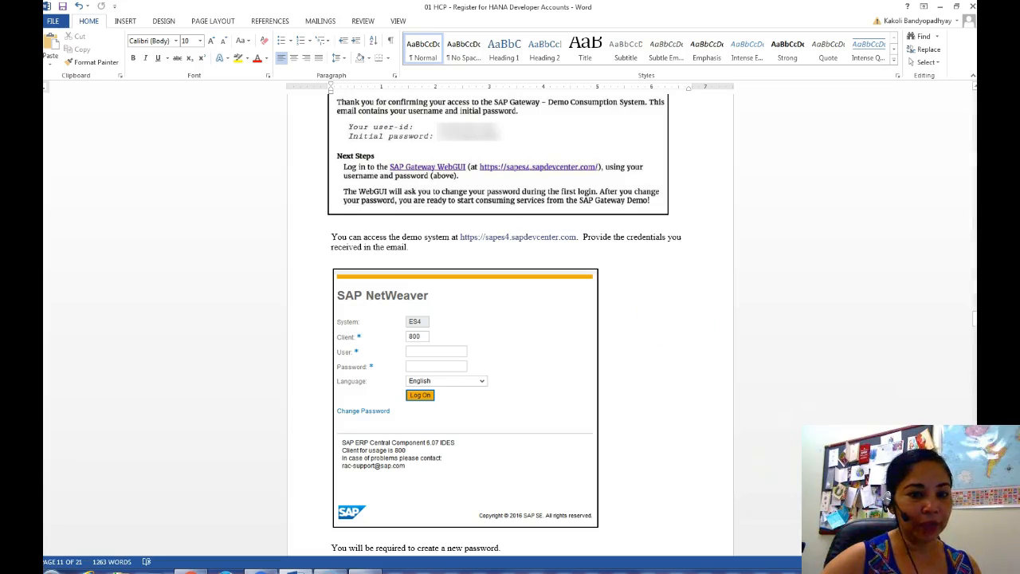
{"action": "scroll", "coordinate": [511, 319], "scroll_direction": "down", "scroll_amount": 5}
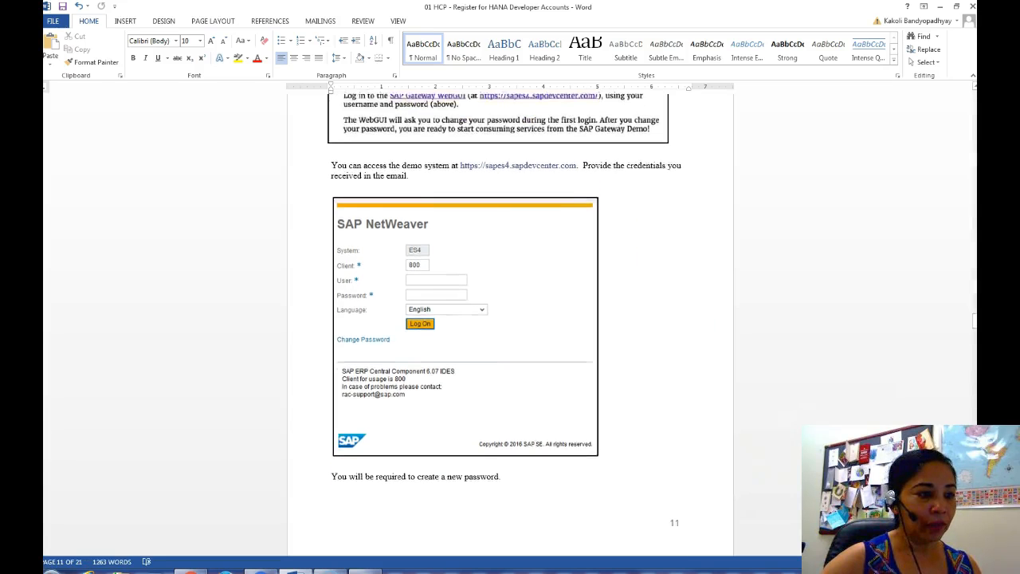
{"action": "scroll", "coordinate": [510, 319], "scroll_direction": "down", "scroll_amount": 3}
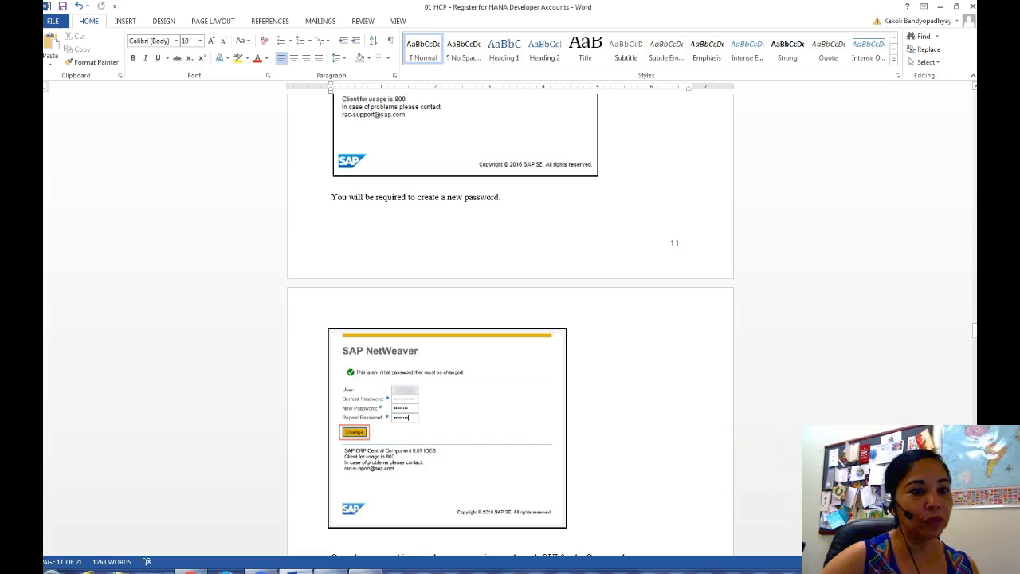
{"action": "scroll", "coordinate": [510, 319], "scroll_direction": "down", "scroll_amount": 4}
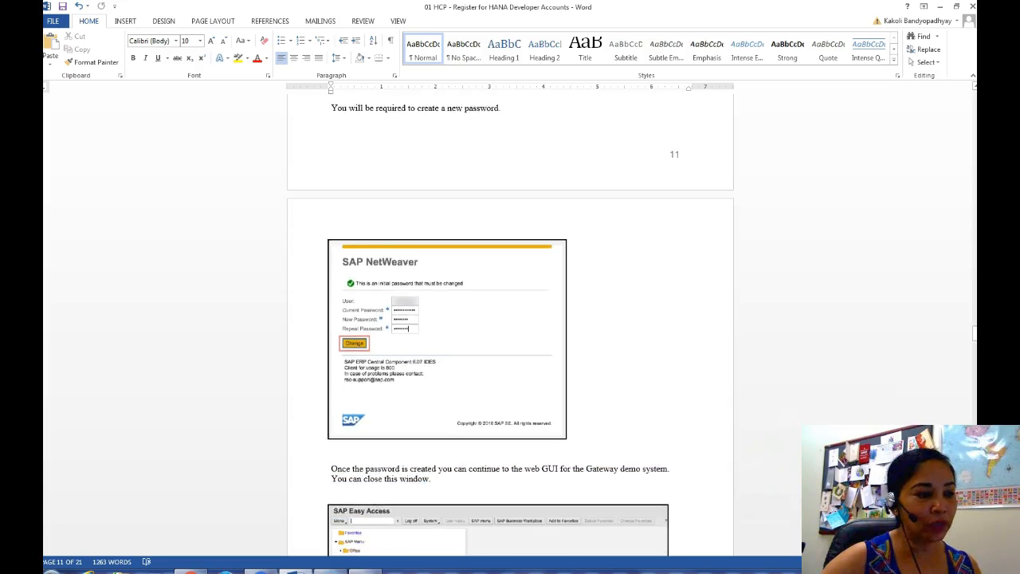
{"action": "scroll", "coordinate": [510, 319], "scroll_direction": "down", "scroll_amount": 2}
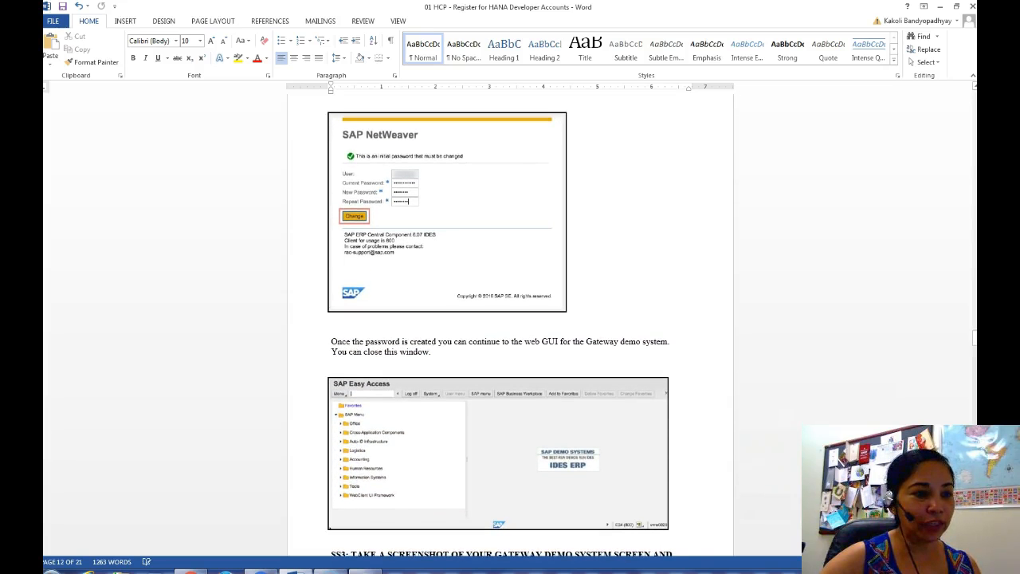
{"action": "scroll", "coordinate": [500, 330], "scroll_direction": "down", "scroll_amount": 5}
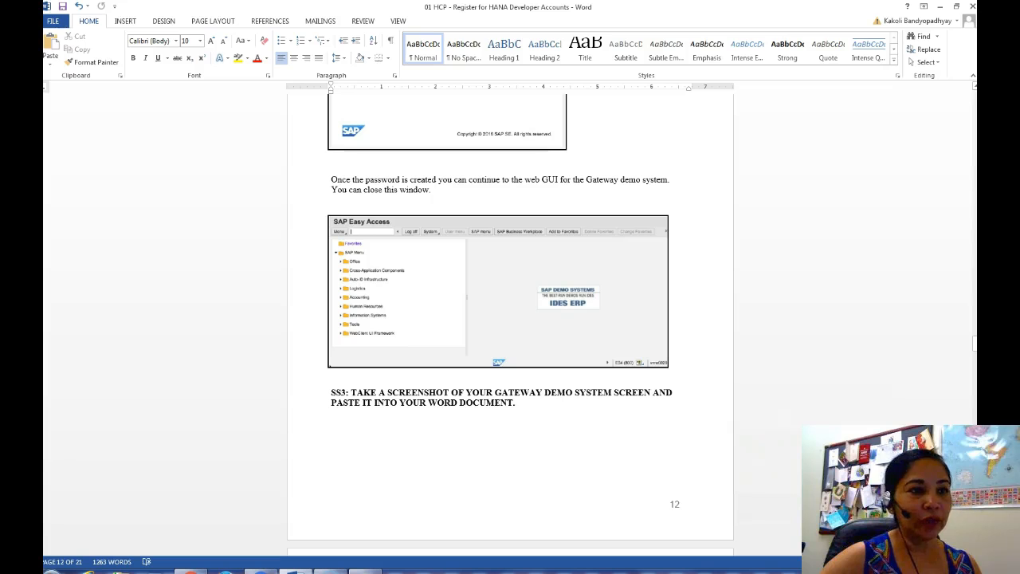
{"action": "scroll", "coordinate": [510, 319], "scroll_direction": "down", "scroll_amount": 3}
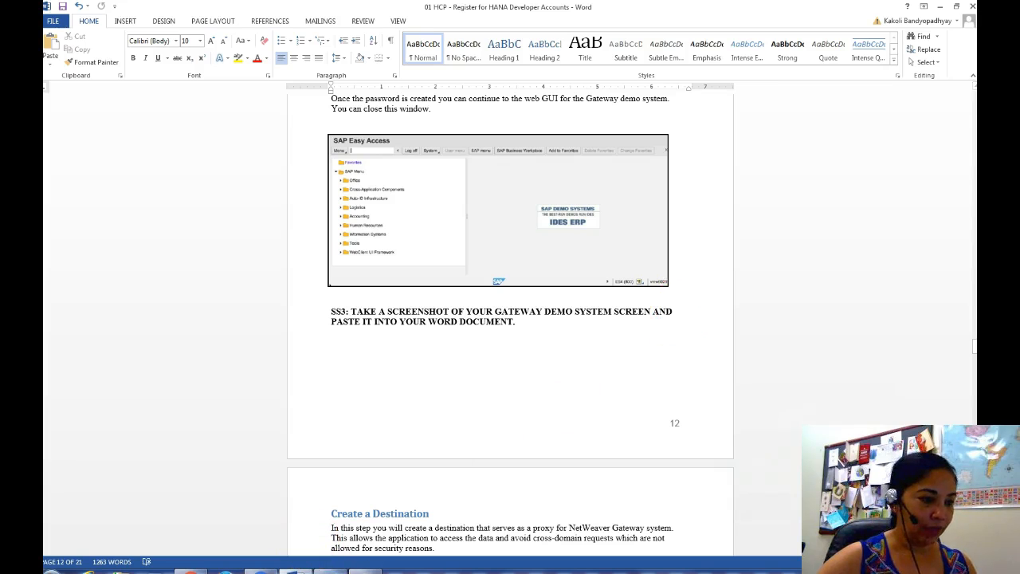
Switch to Chrome and log on to the SAP Netweaver Gateway sign-up form with the prefilled credentials and Remember me enabled.
{"action": "left_click", "coordinate": [198, 572]}
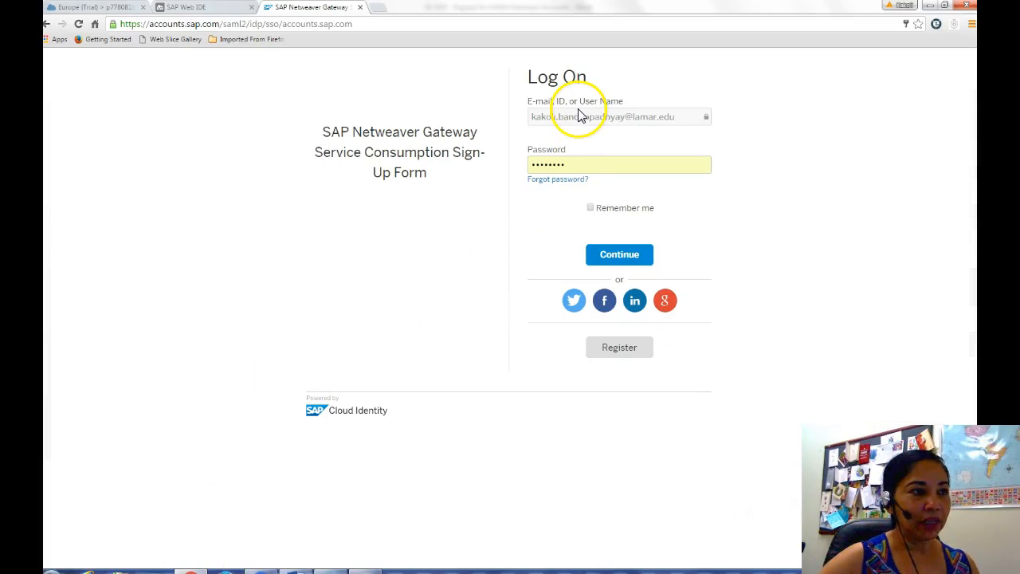
{"action": "left_click", "coordinate": [610, 261]}
{"action": "left_click", "coordinate": [591, 207]}
{"action": "left_click", "coordinate": [610, 263]}
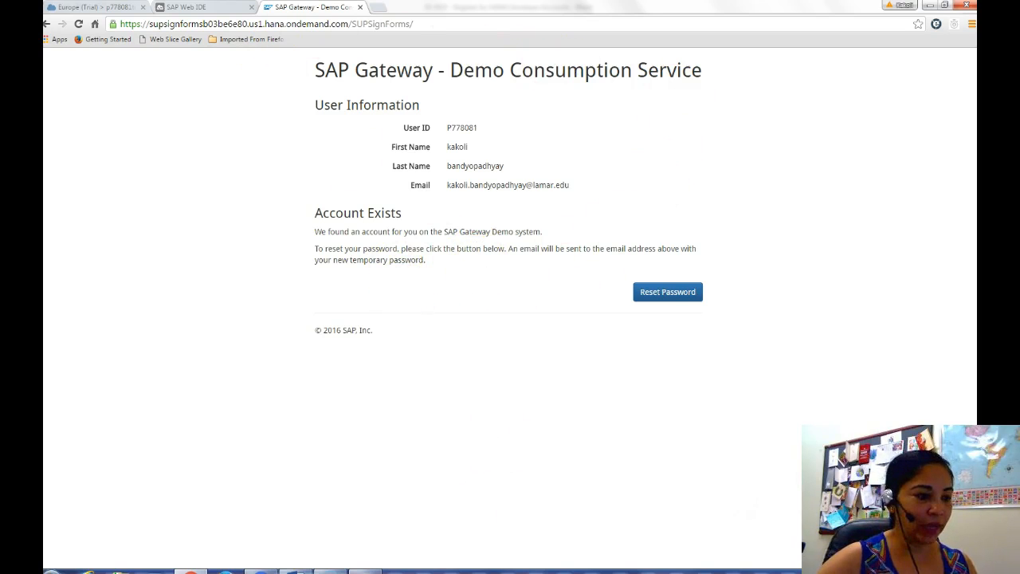
{"action": "left_click", "coordinate": [296, 572]}
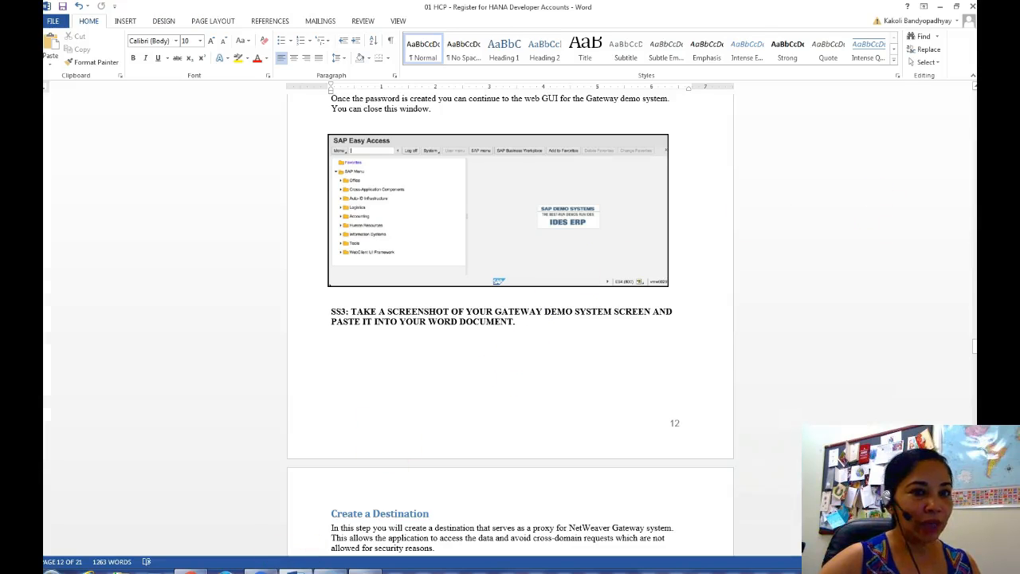
{"action": "left_click_drag", "start_coordinate": [974, 355], "coordinate": [975, 312]}
{"action": "left_click", "coordinate": [576, 413]}
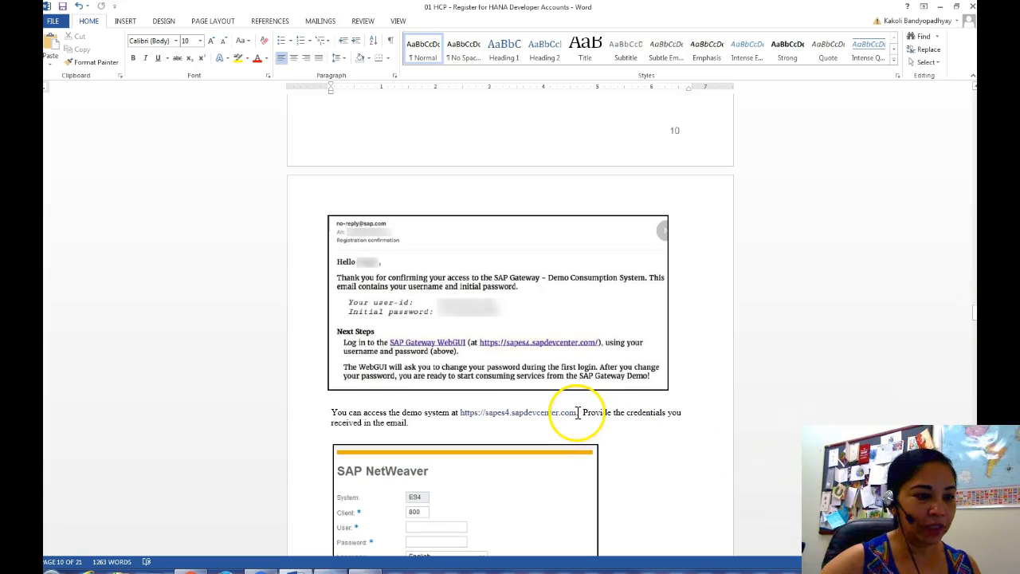
{"action": "left_click_drag", "start_coordinate": [575, 413], "coordinate": [459, 415]}
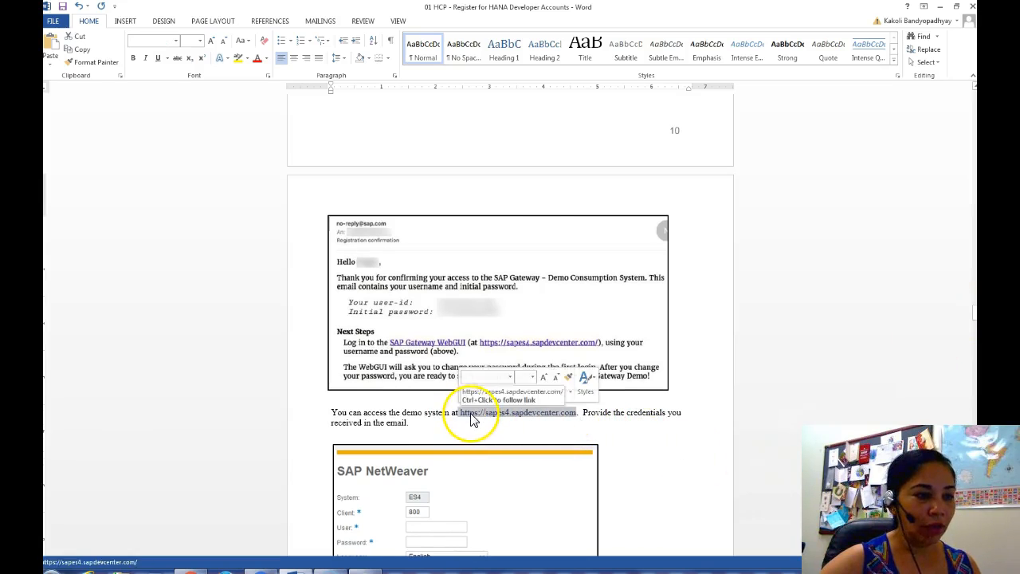
{"action": "right_click", "coordinate": [471, 420]}
{"action": "left_click", "coordinate": [510, 222]}
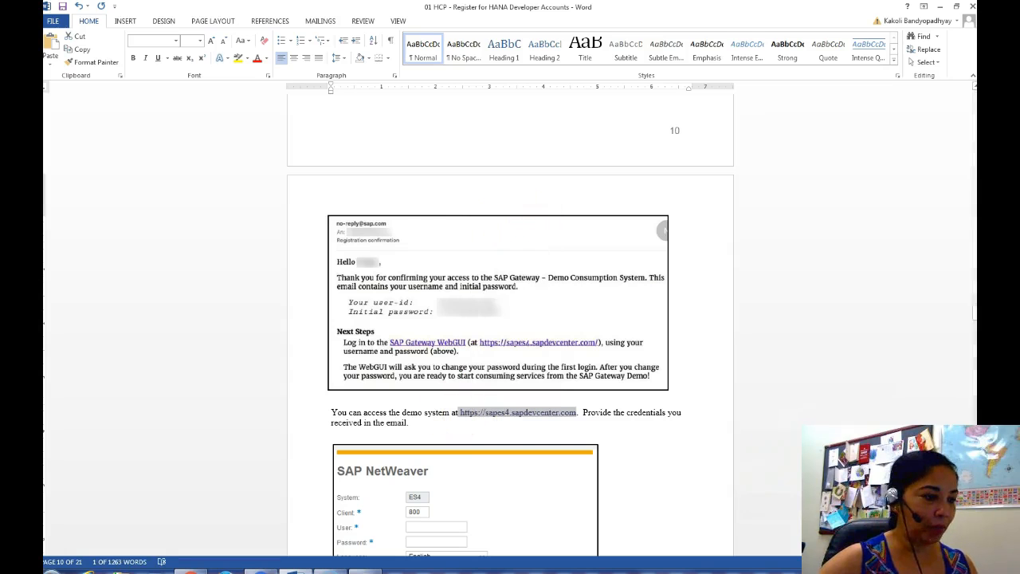
{"action": "key", "text": "alt+Tab"}
{"action": "left_click", "coordinate": [414, 24]}
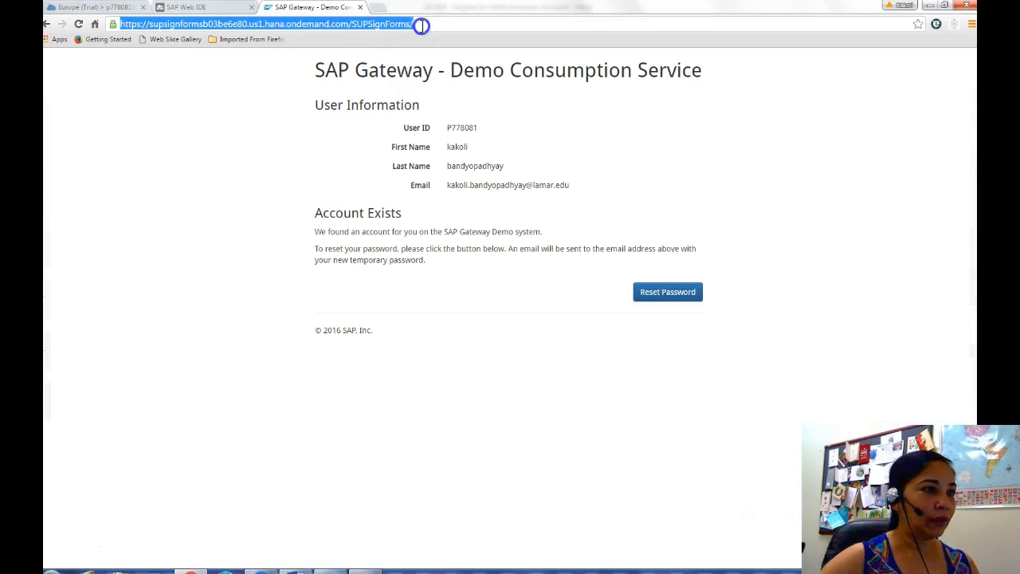
{"action": "key", "text": "ctrl+v"}
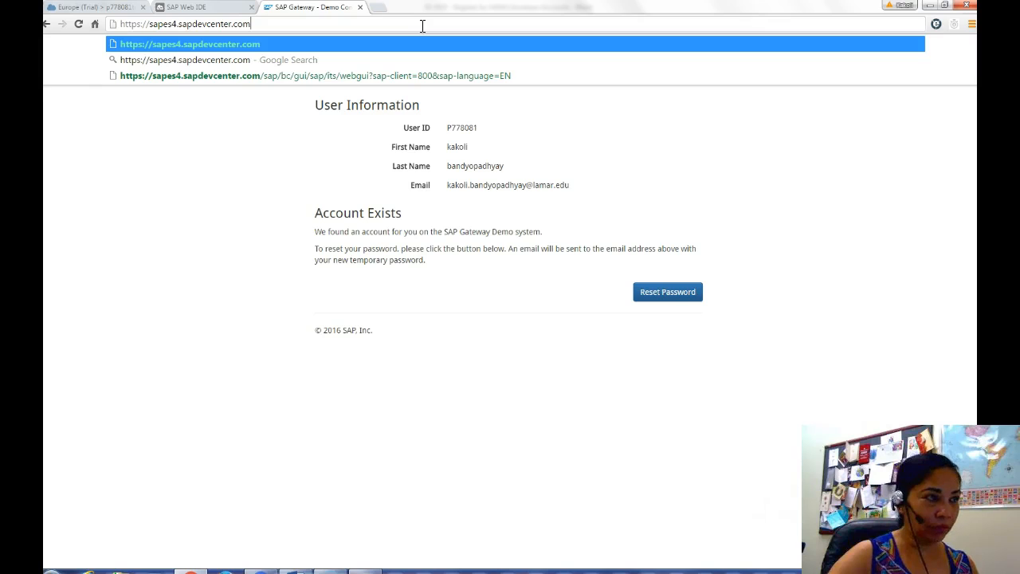
{"action": "key", "text": "Return"}
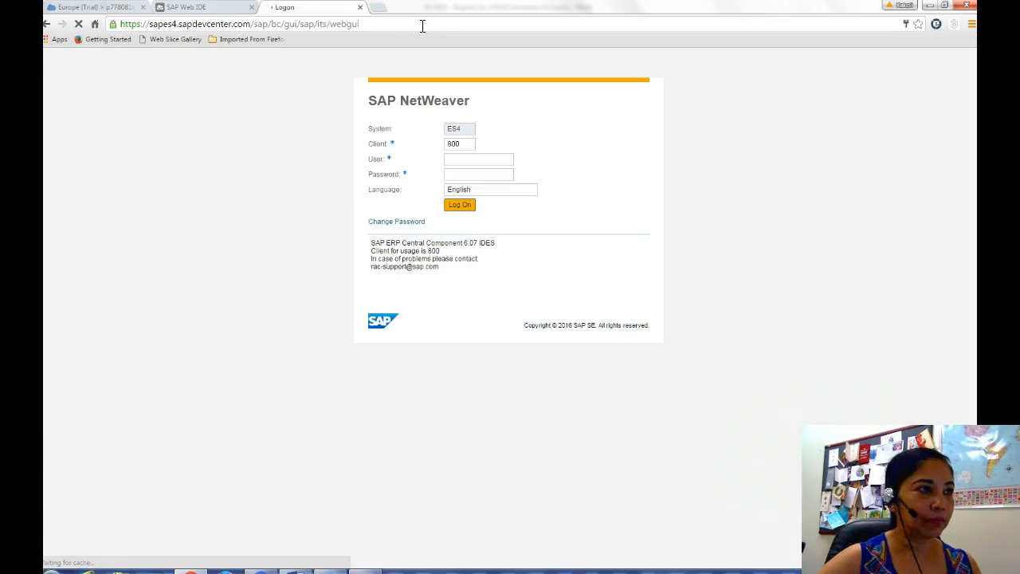
{"action": "left_click", "coordinate": [460, 207]}
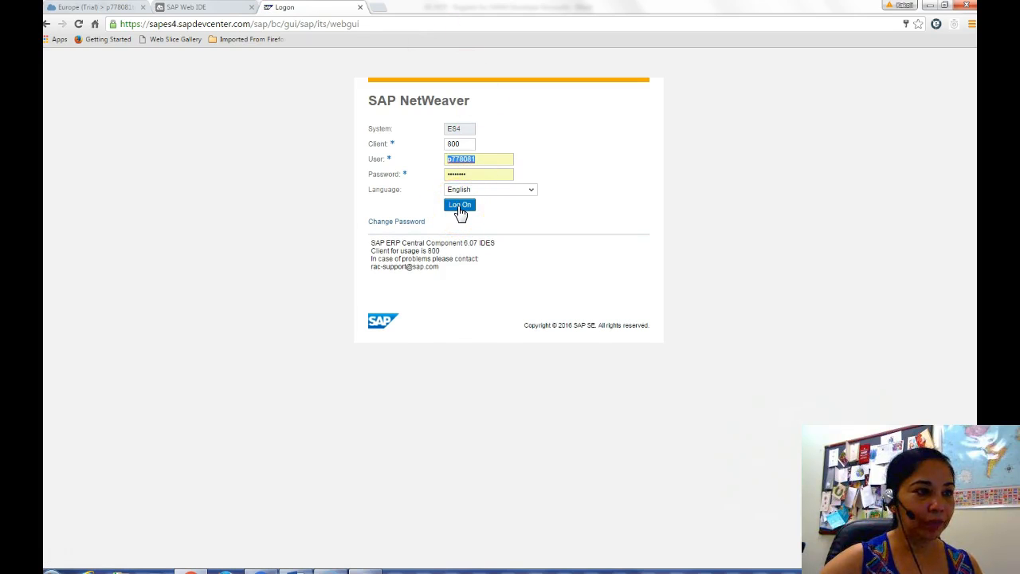
{"action": "left_click", "coordinate": [460, 206]}
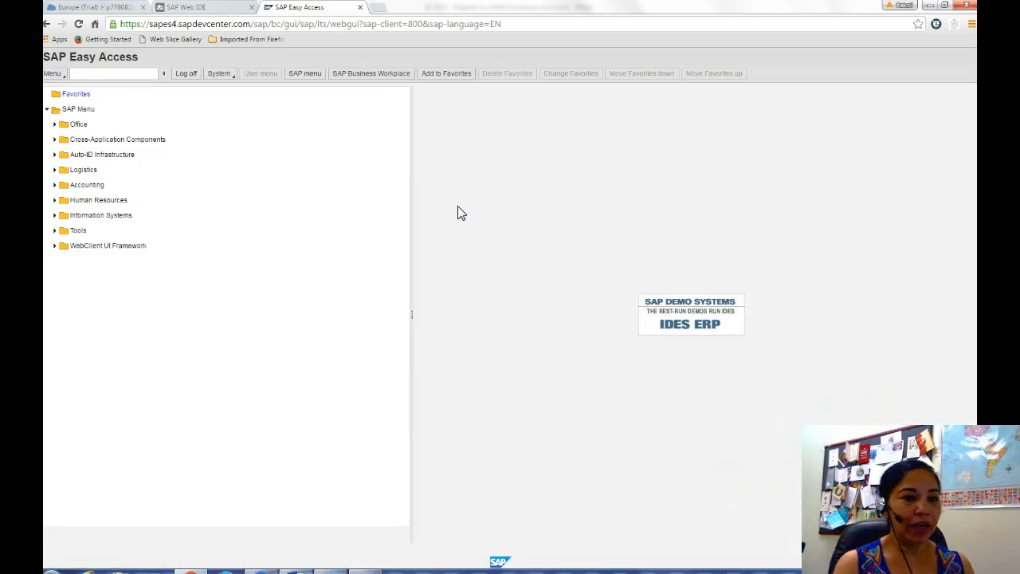
Check the SS3 screenshot instruction in Word against the SAP Easy Access screen in Chrome, and read Word's Create a Destination section.
{"action": "left_click", "coordinate": [276, 569]}
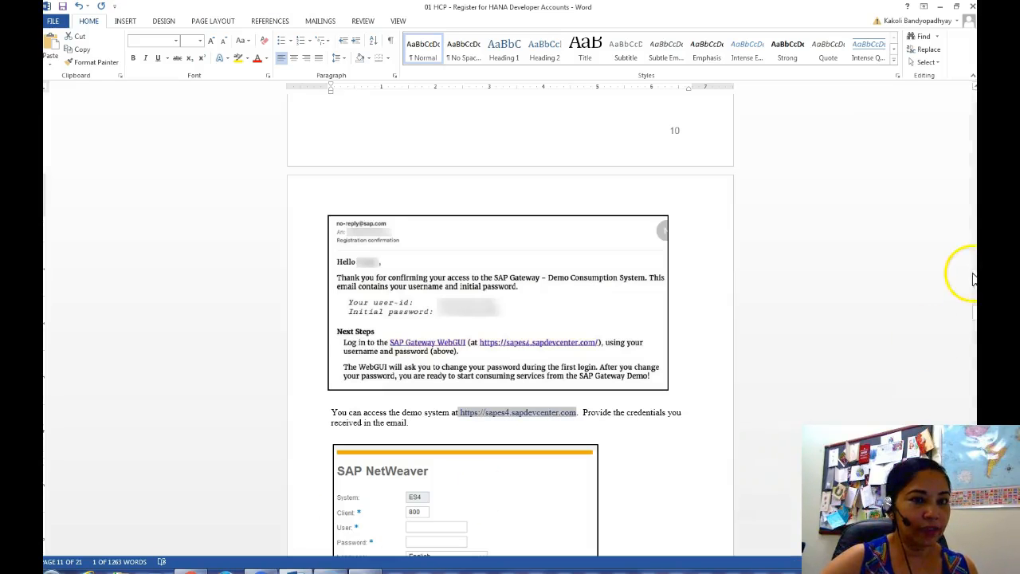
{"action": "left_click_drag", "start_coordinate": [973, 314], "coordinate": [974, 351]}
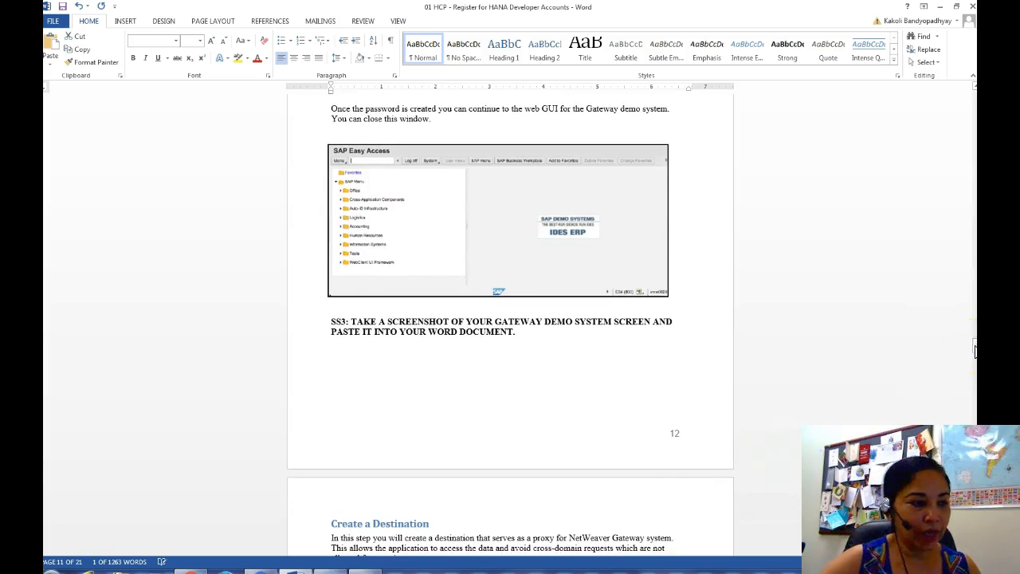
{"action": "left_click", "coordinate": [191, 569]}
{"action": "left_click", "coordinate": [306, 475]}
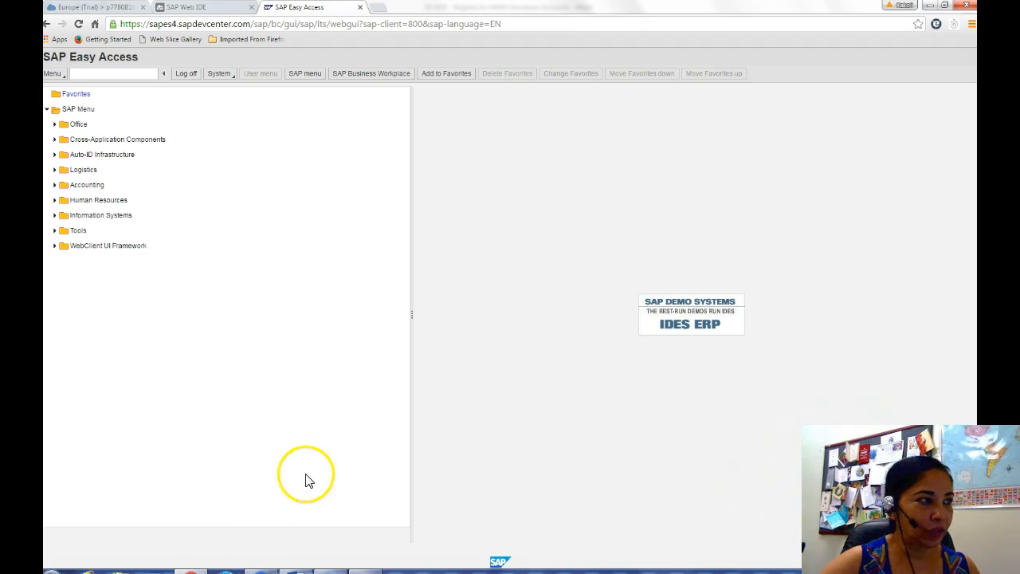
{"action": "mouse_move", "coordinate": [295, 570]}
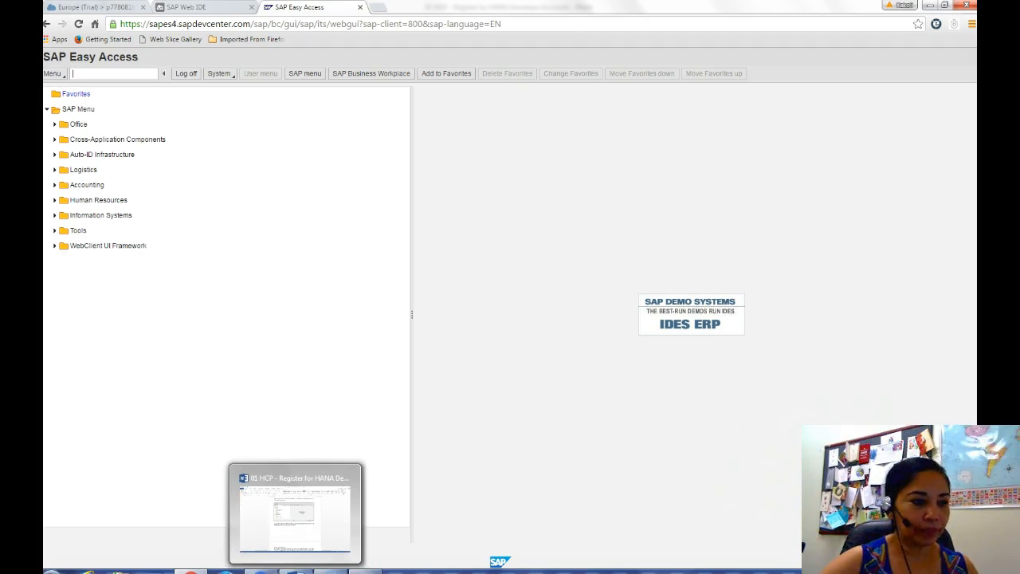
{"action": "left_click", "coordinate": [288, 546]}
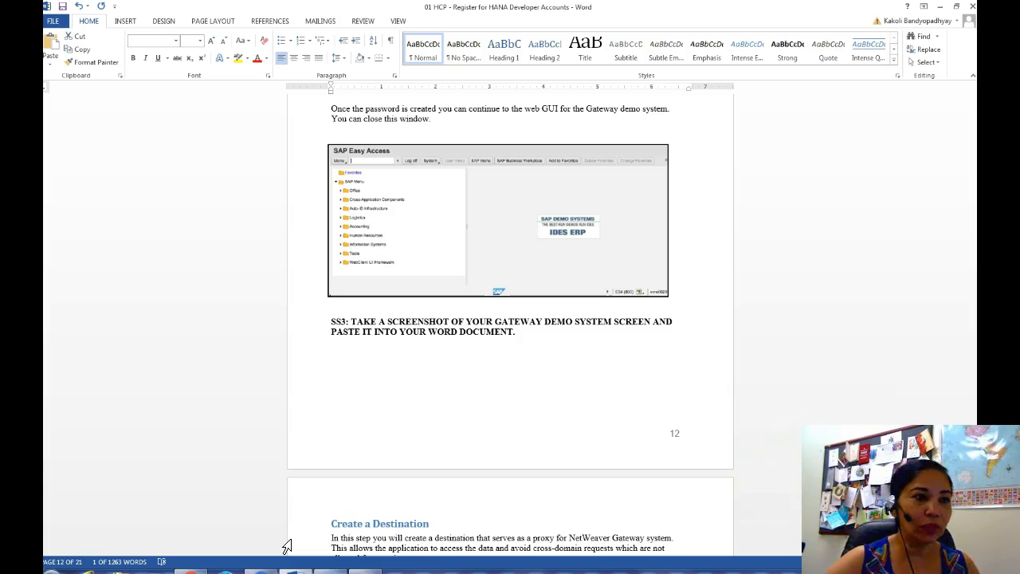
{"action": "left_click_drag", "start_coordinate": [976, 346], "coordinate": [975, 360]}
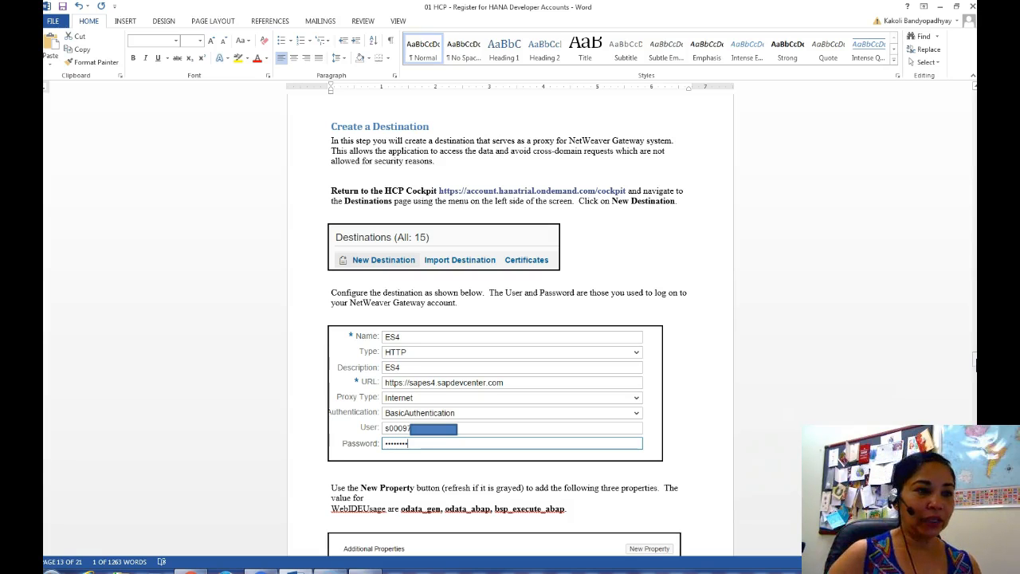
Switch to Chrome, return to the SAP HANA Cloud Platform Cockpit and open the trial account from the SAP Web IDE overview.
{"action": "left_click", "coordinate": [166, 562]}
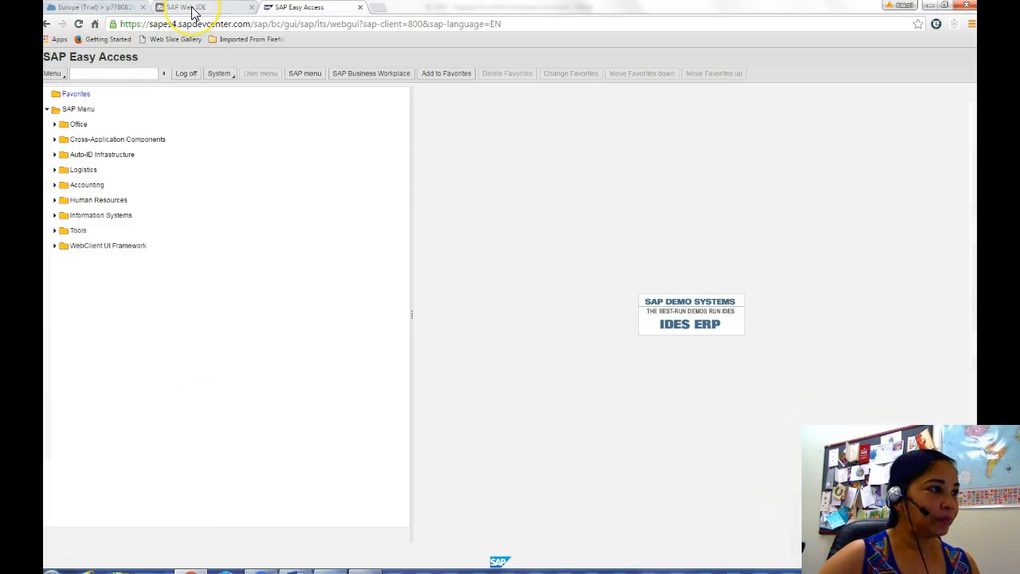
{"action": "left_click", "coordinate": [192, 11]}
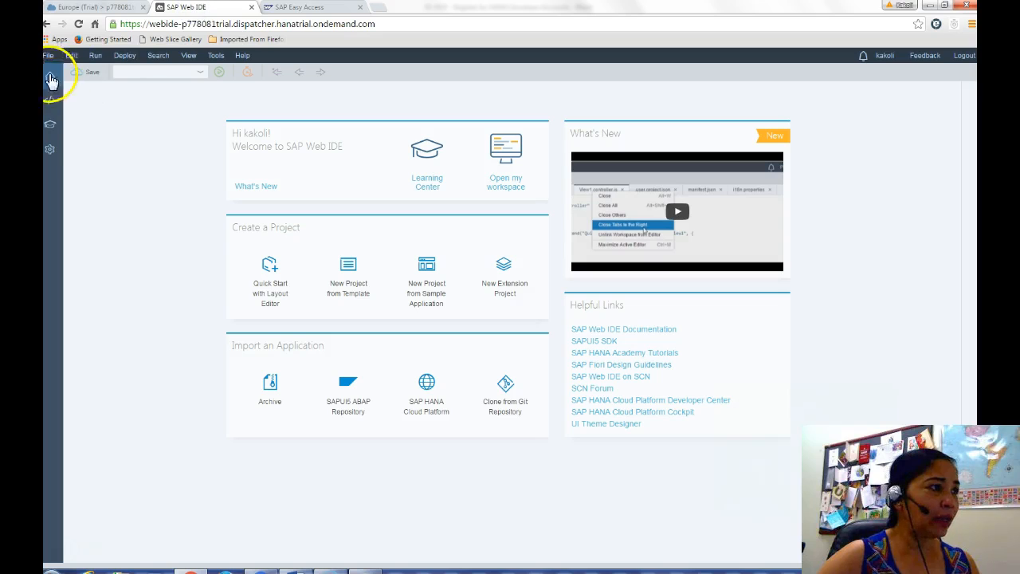
{"action": "left_click", "coordinate": [127, 10]}
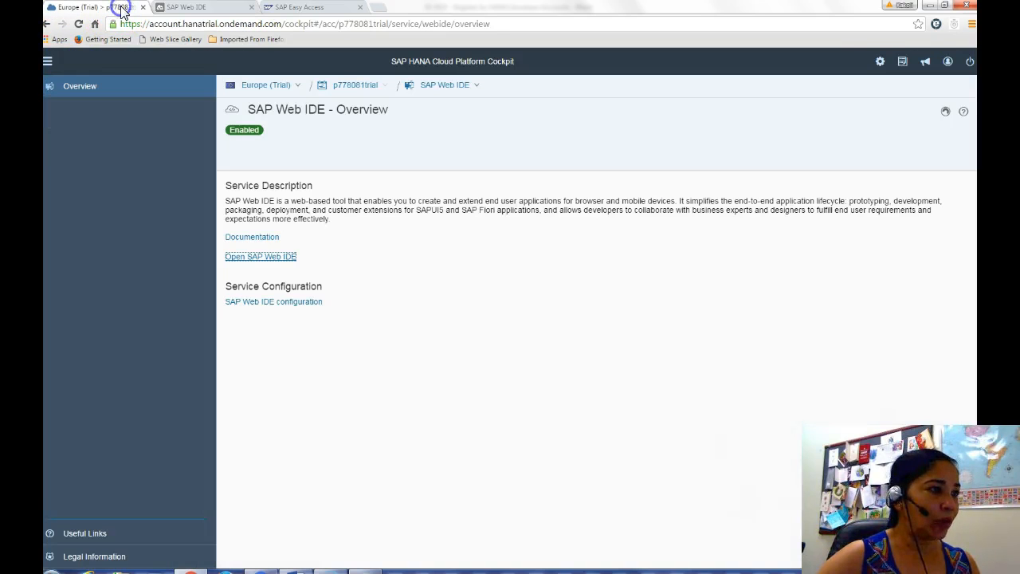
{"action": "left_click", "coordinate": [355, 85]}
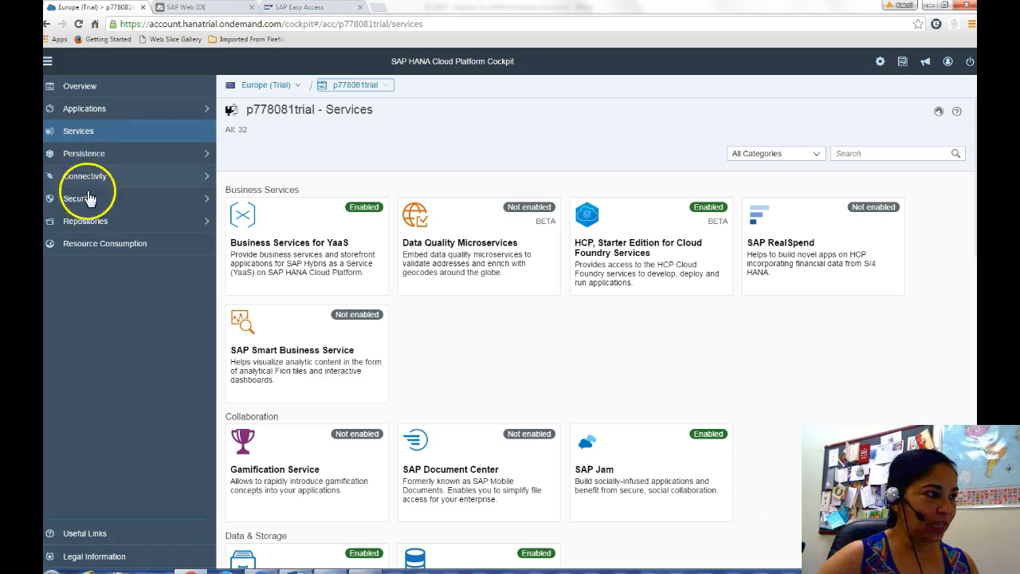
Look for the Destinations page by expanding Applications in the navigation, and go up to the Europe (Trial) overview.
{"action": "left_click", "coordinate": [96, 111]}
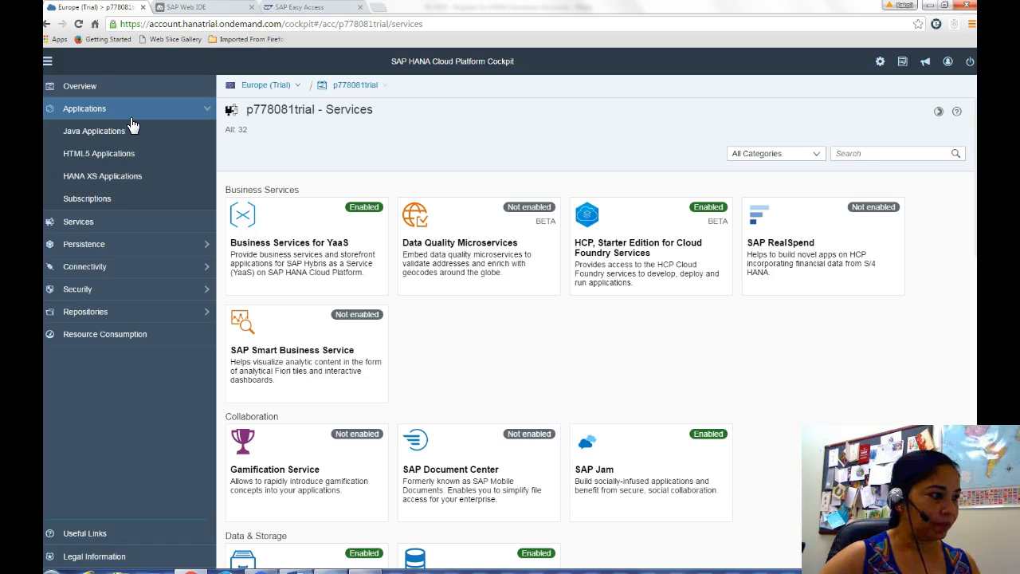
{"action": "left_click", "coordinate": [68, 88]}
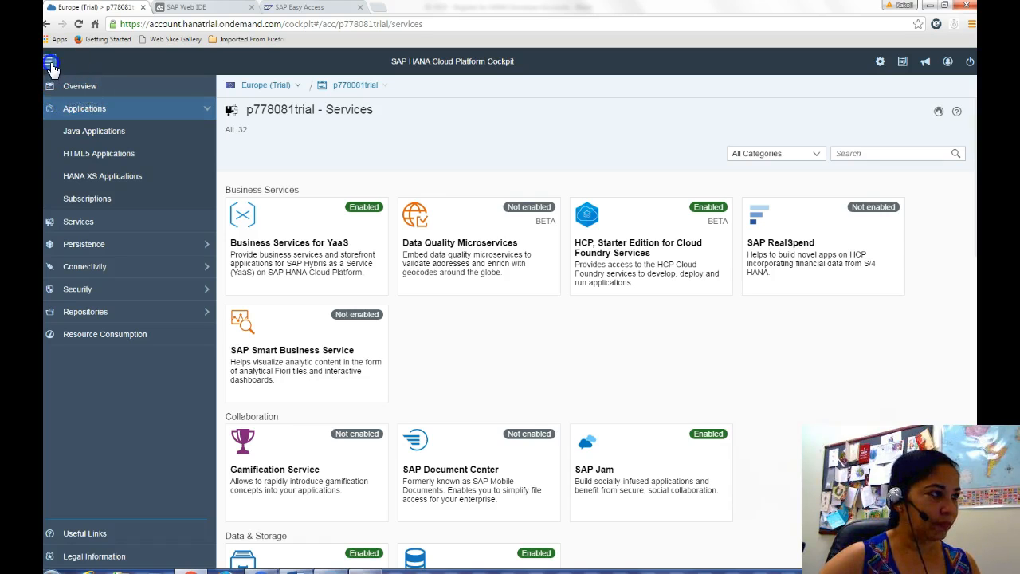
{"action": "left_click", "coordinate": [48, 63]}
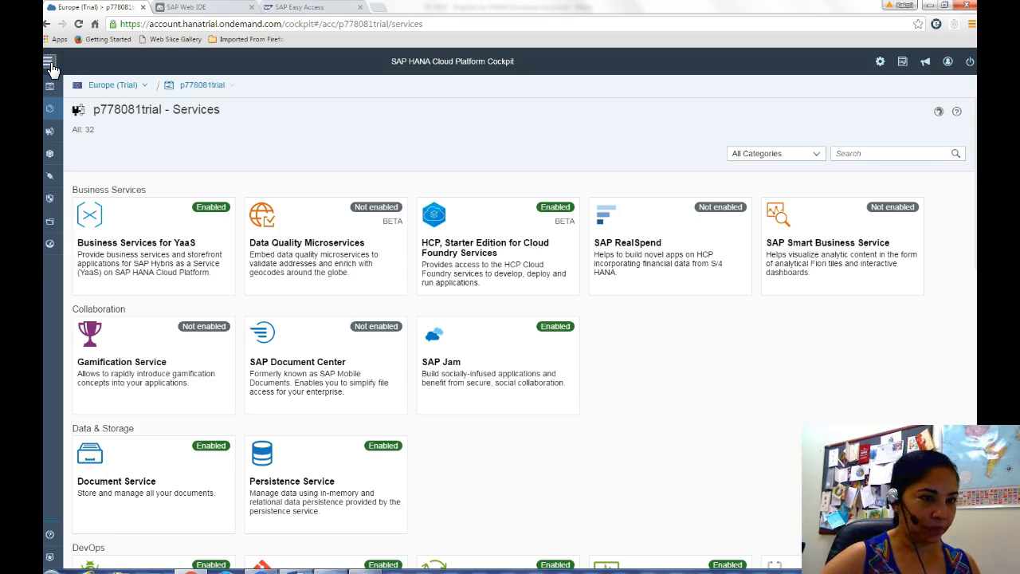
{"action": "left_click", "coordinate": [110, 87]}
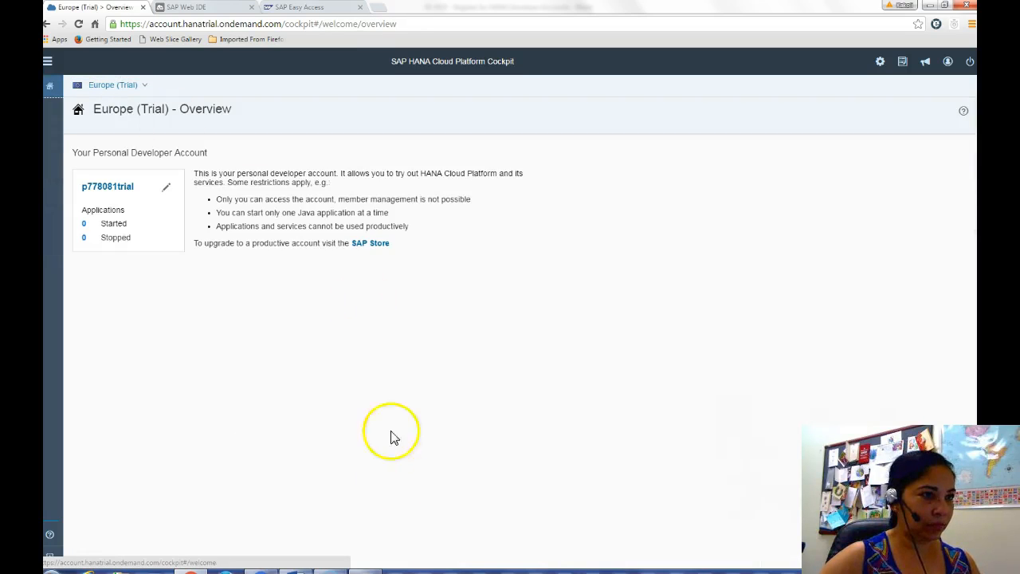
Recheck the Create a Destination instructions in Word, return to the cockpit in Chrome and expand its navigation menu.
{"action": "left_click", "coordinate": [295, 572]}
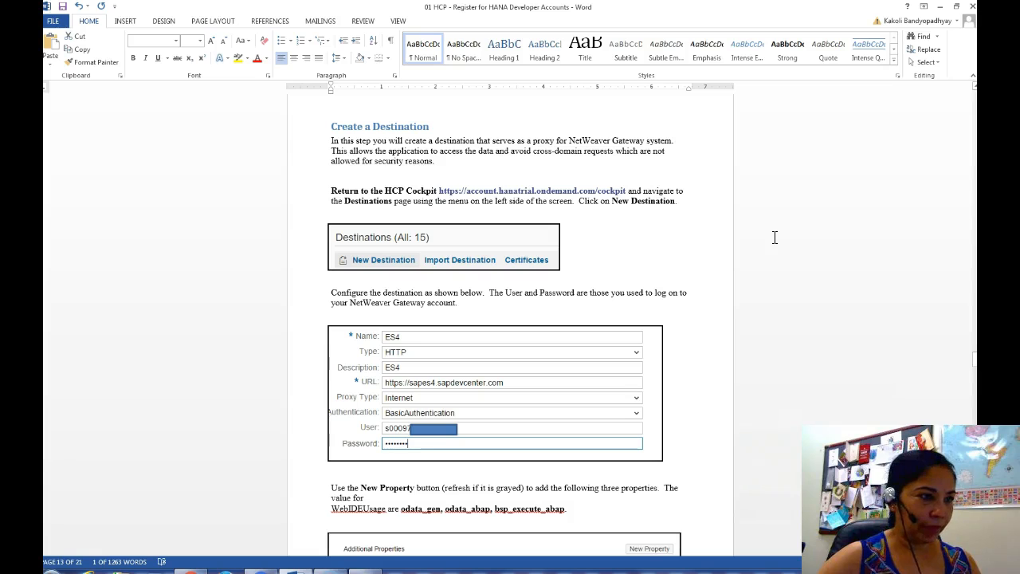
{"action": "left_click", "coordinate": [193, 569]}
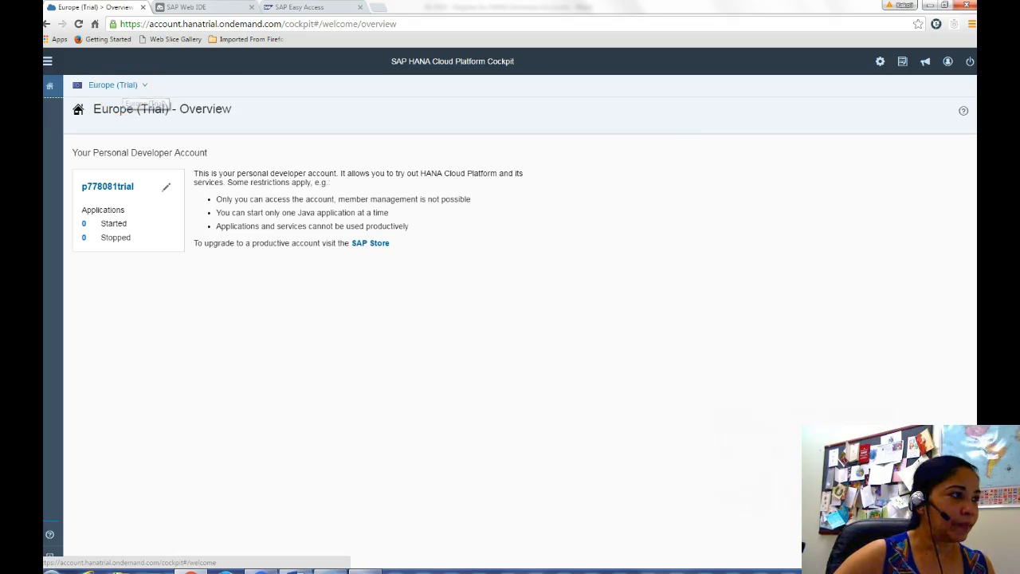
{"action": "left_click", "coordinate": [48, 61]}
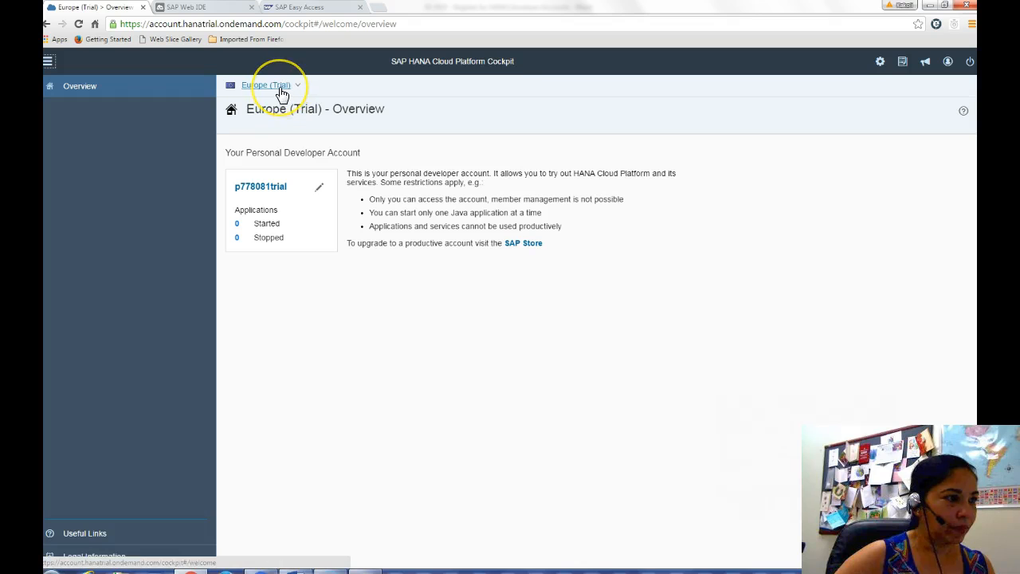
Open the personal developer trial account and look through its Services page for destination settings.
{"action": "left_click", "coordinate": [263, 188]}
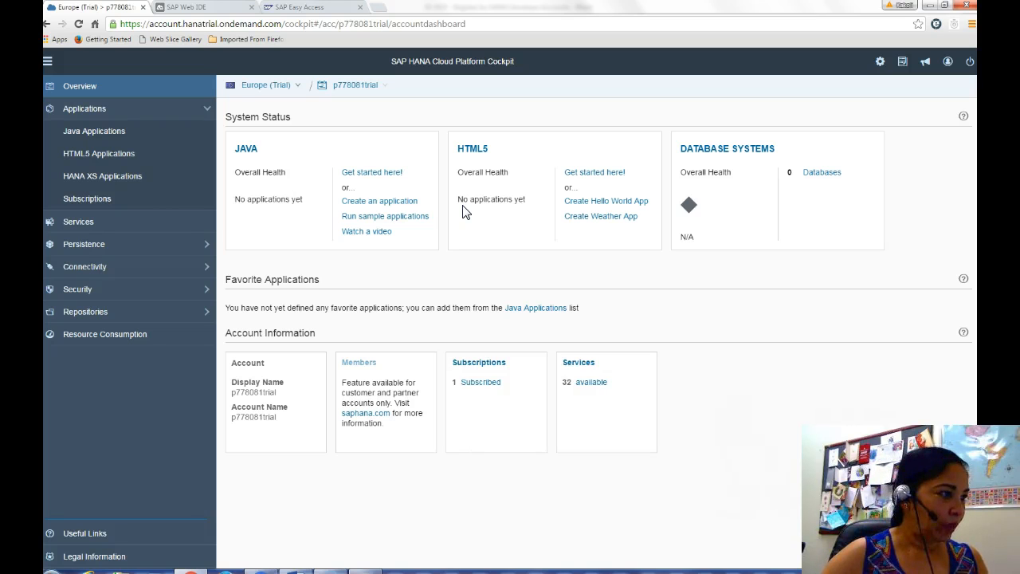
{"action": "left_click", "coordinate": [89, 228]}
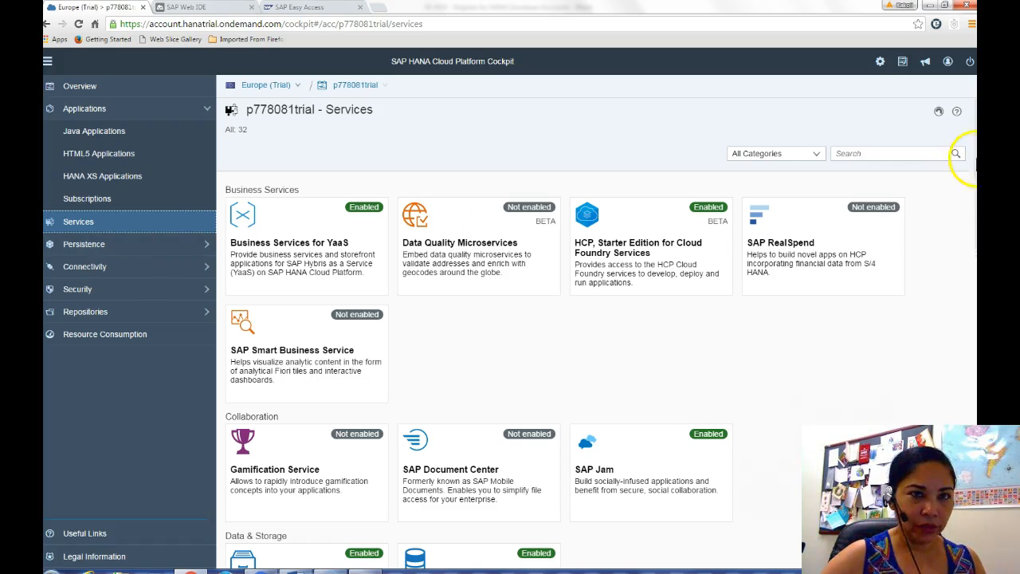
{"action": "scroll", "coordinate": [597, 333], "scroll_direction": "down", "scroll_amount": 4}
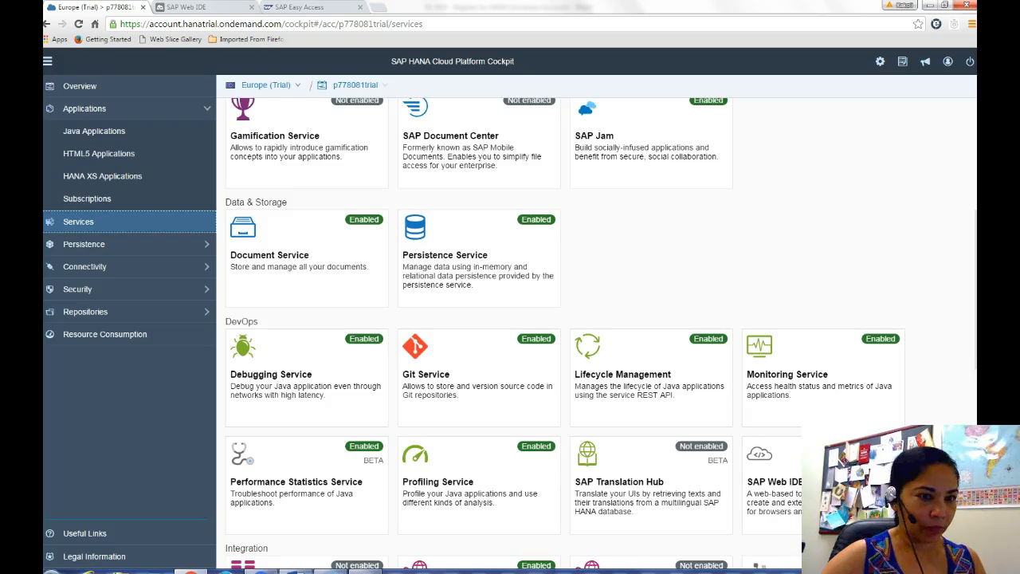
{"action": "scroll", "coordinate": [598, 333], "scroll_direction": "down", "scroll_amount": 5}
{"action": "scroll", "coordinate": [597, 333], "scroll_direction": "down", "scroll_amount": 3}
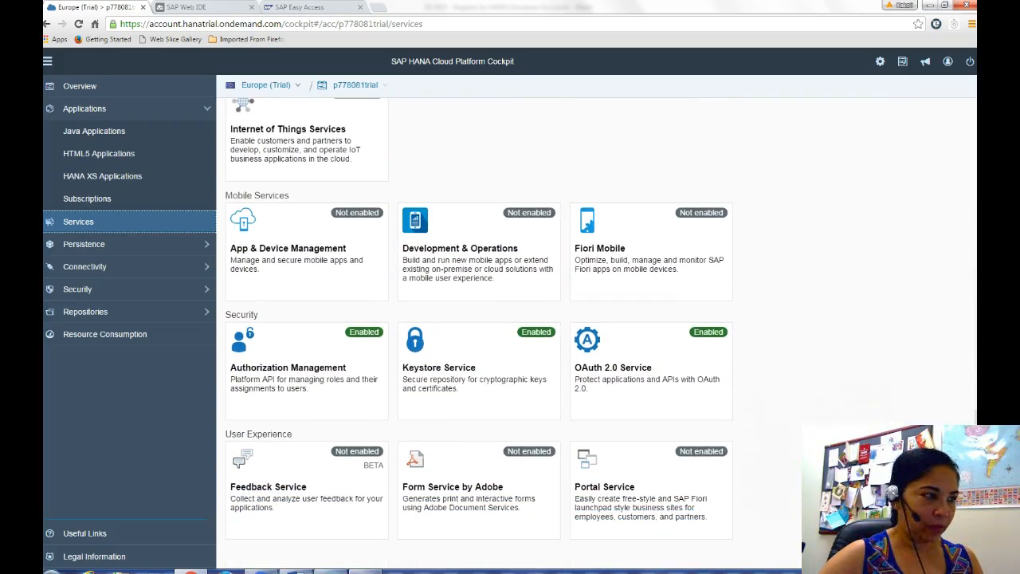
Expand the Persistence and Connectivity groups in the account navigation and open the Destinations page.
{"action": "left_click", "coordinate": [86, 244]}
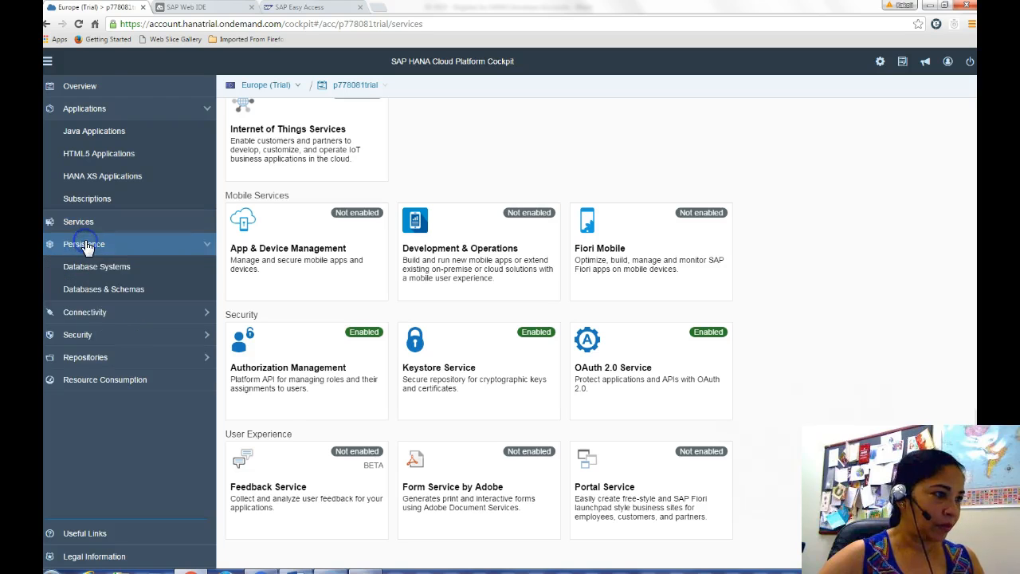
{"action": "left_click", "coordinate": [102, 313]}
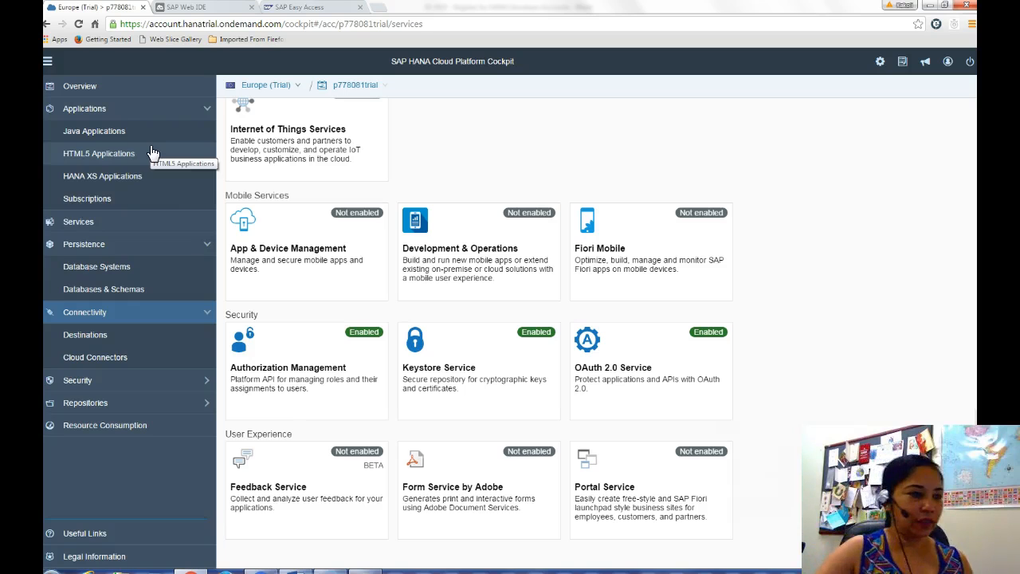
{"action": "left_click", "coordinate": [73, 341]}
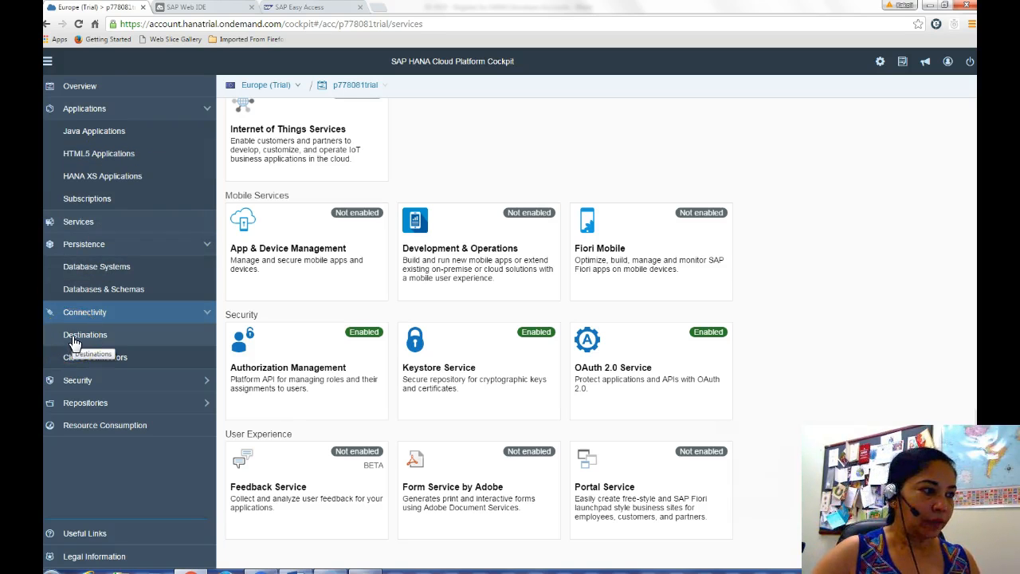
{"action": "left_click", "coordinate": [73, 342]}
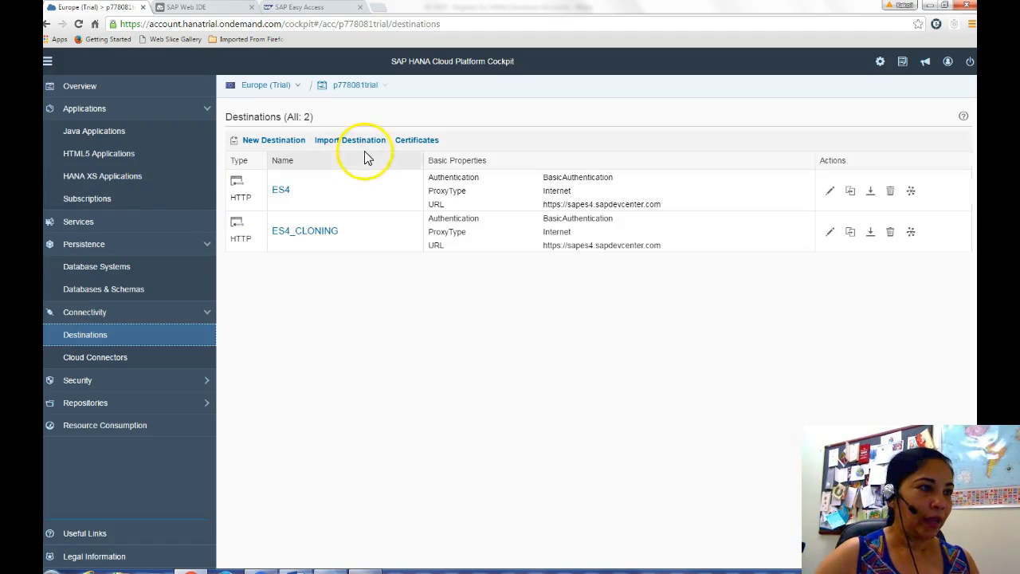
Start a new HTTP destination with the name ES4 and the description ES4.
{"action": "left_click", "coordinate": [272, 141]}
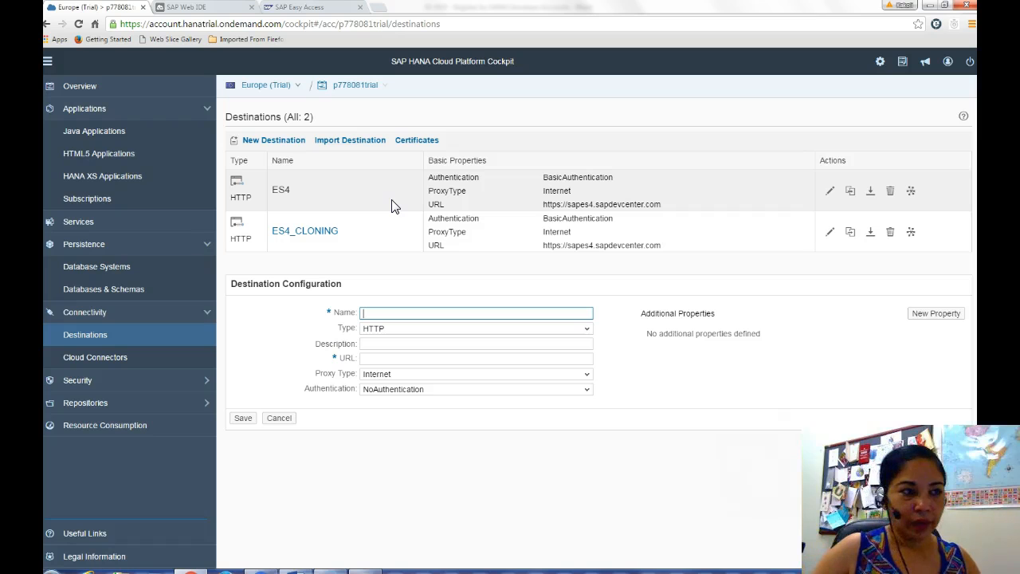
{"action": "type", "text": "ES4"}
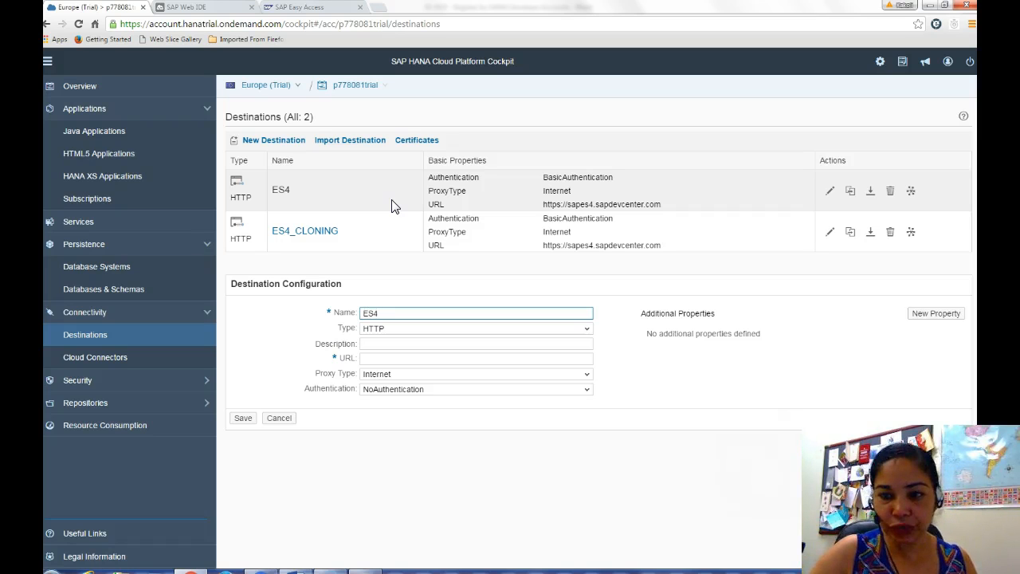
{"action": "left_click", "coordinate": [383, 344]}
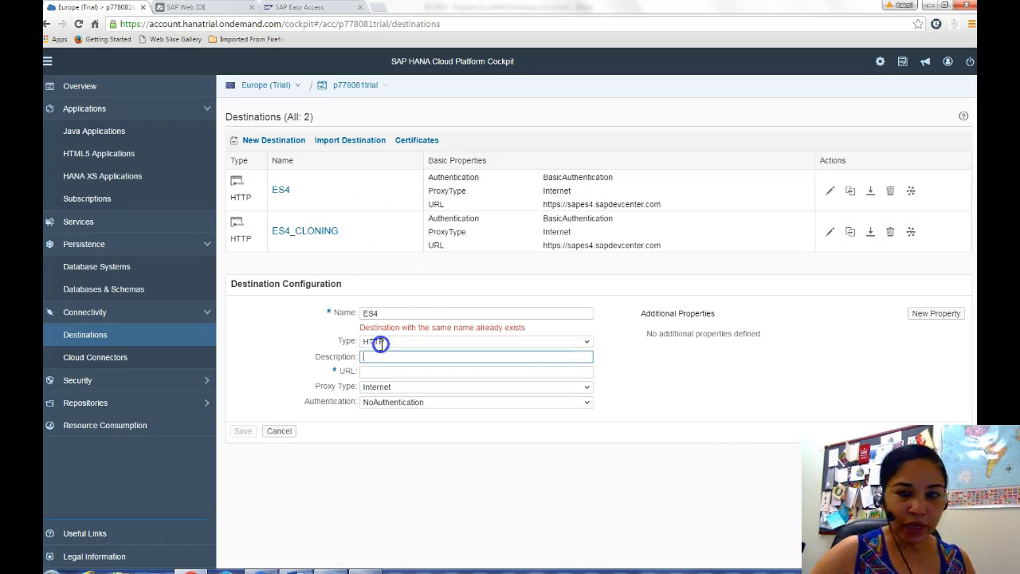
{"action": "type", "text": "E"}
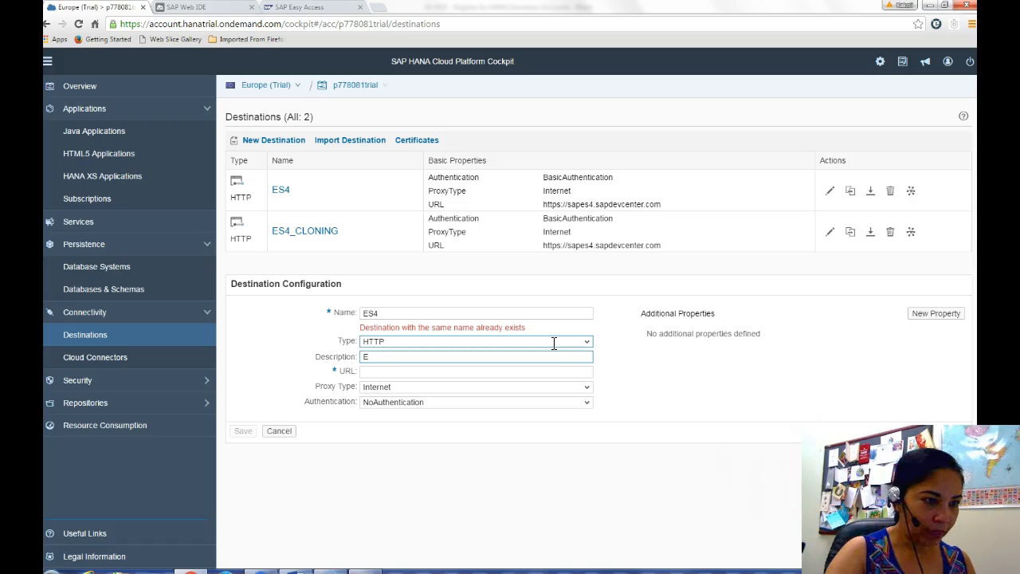
{"action": "type", "text": "sS5"}
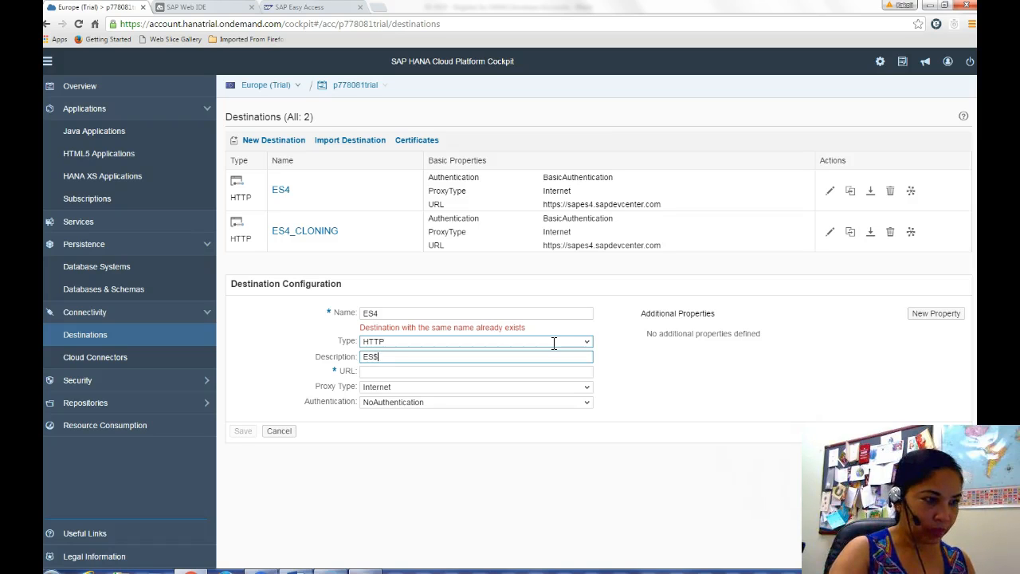
{"action": "key", "text": "BackSpace"}
{"action": "type", "text": "4"}
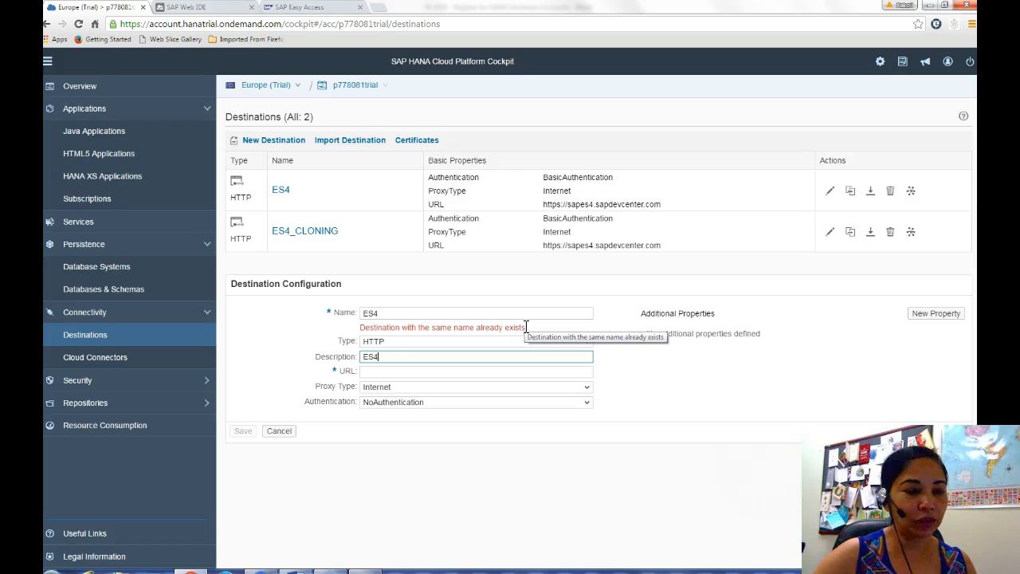
{"action": "left_click", "coordinate": [405, 372]}
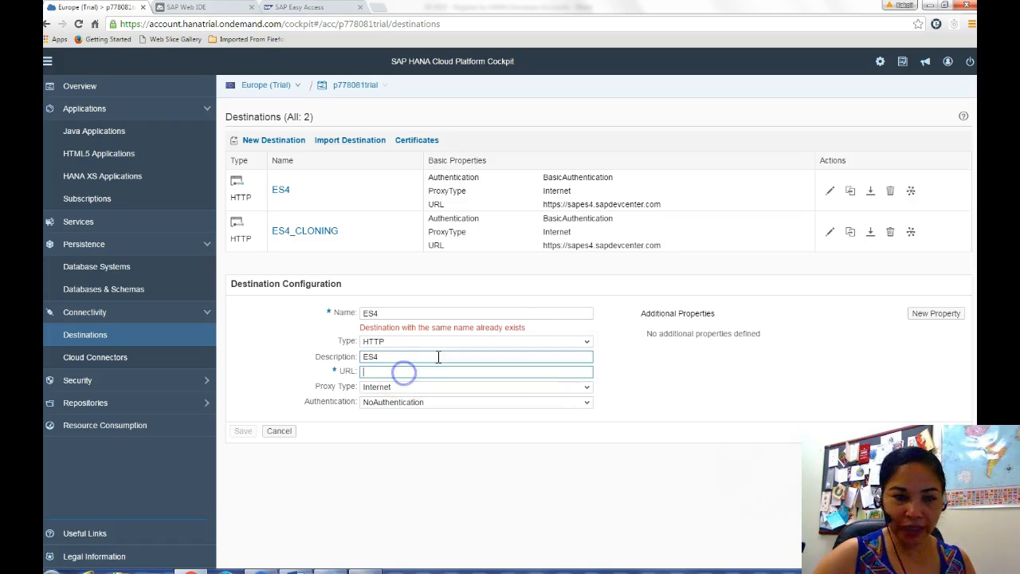
{"action": "type", "text": "http:/"}
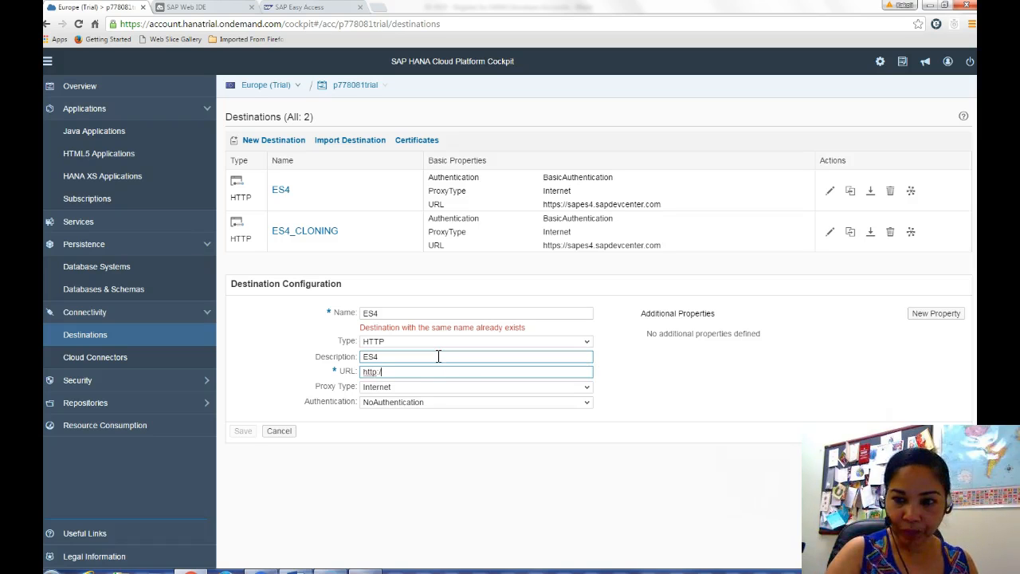
{"action": "key", "text": "BackSpace"}
{"action": "key", "text": "BackSpace"}
{"action": "type", "text": "s://"}
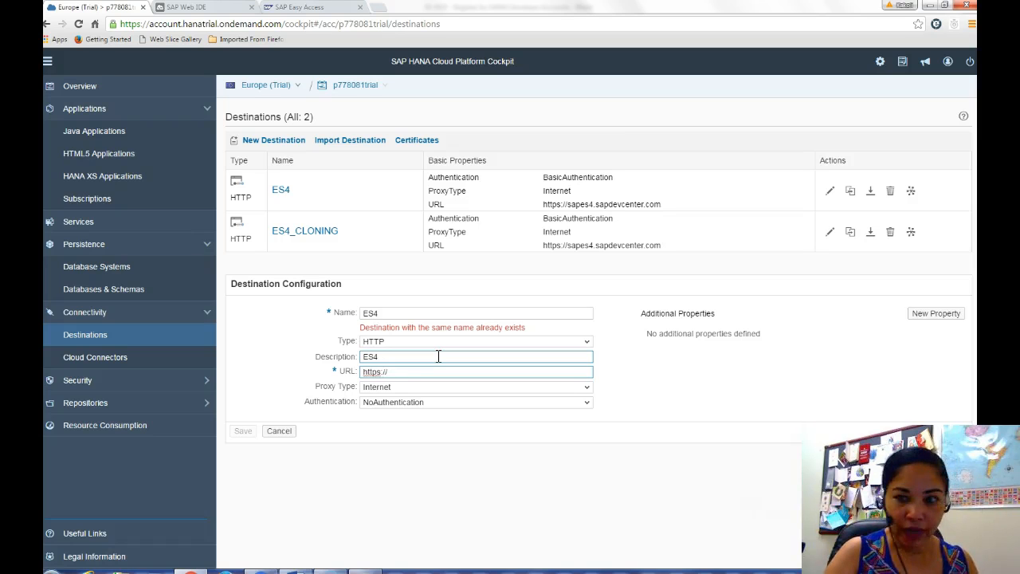
{"action": "type", "text": "sap"}
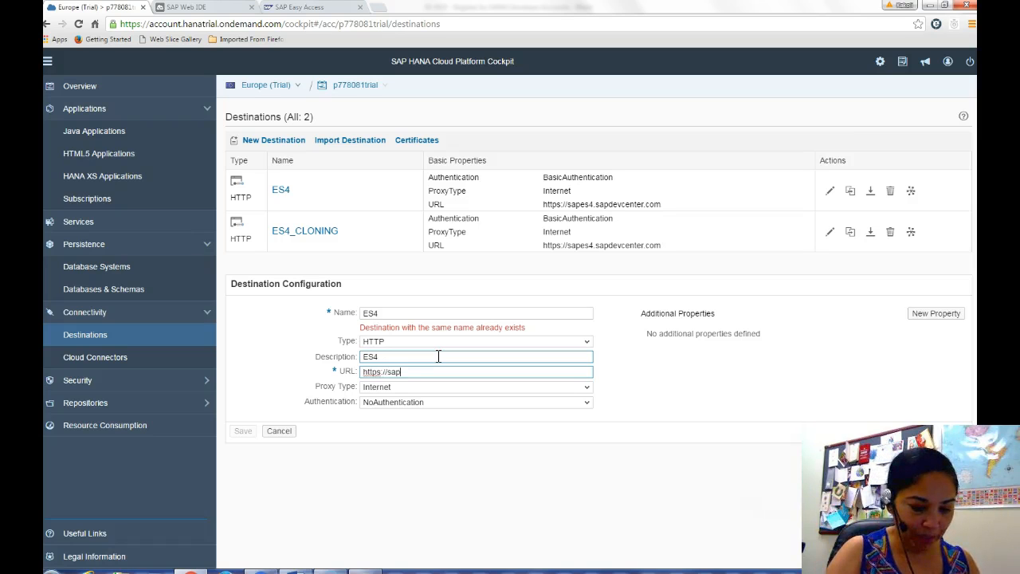
{"action": "type", "text": "es4"}
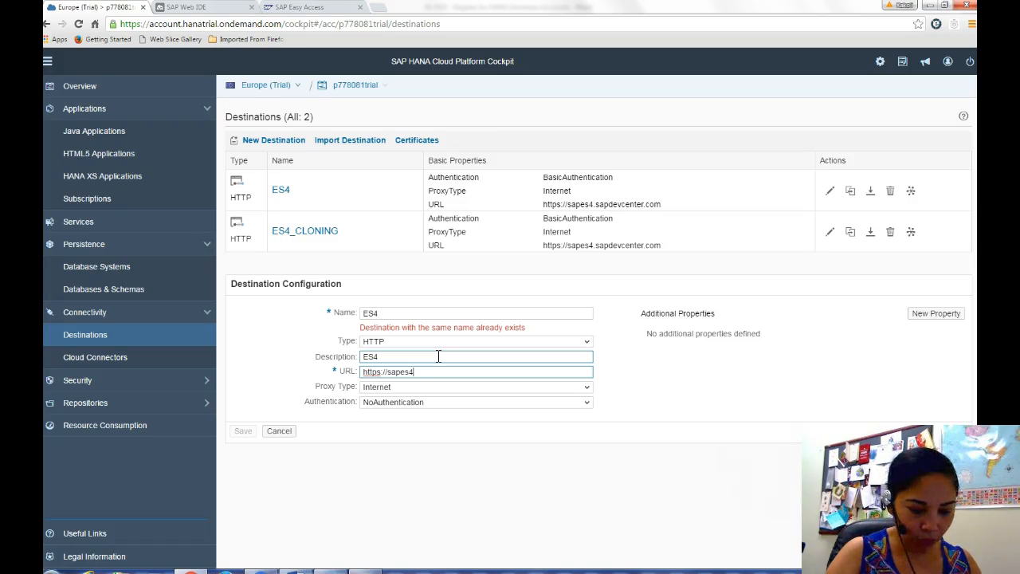
{"action": "type", "text": "."}
{"action": "type", "text": "sap"}
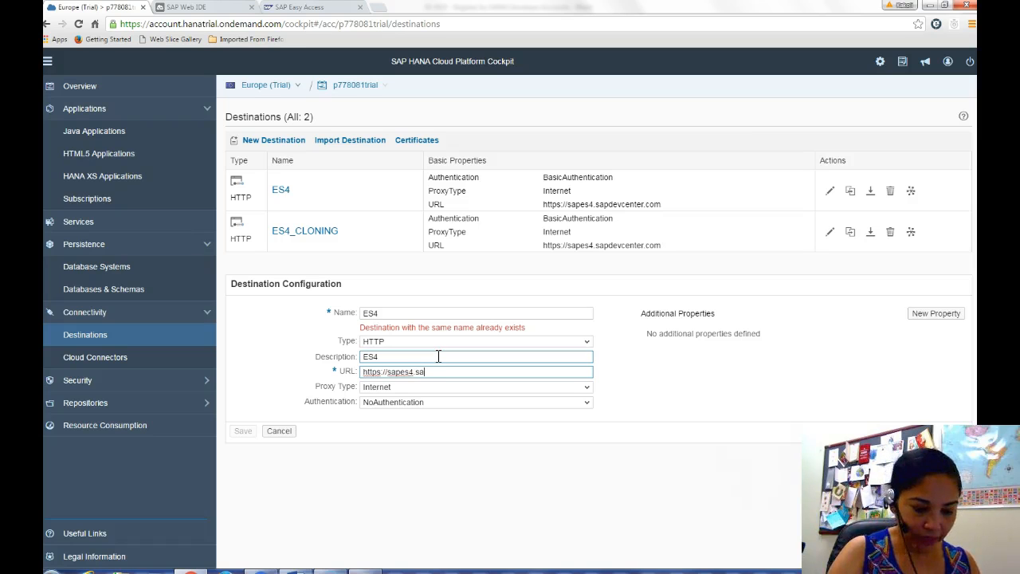
{"action": "type", "text": "de"}
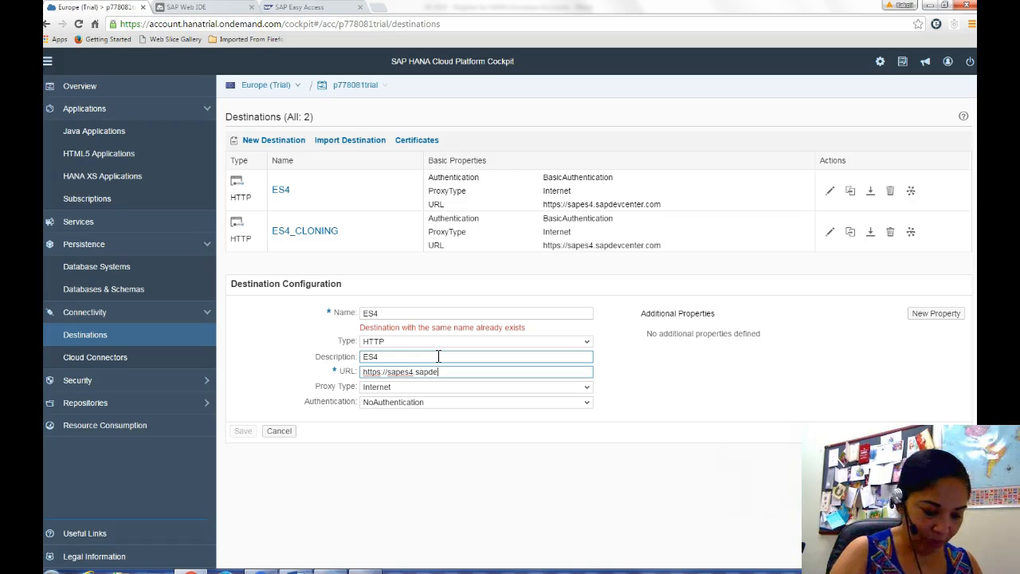
{"action": "type", "text": "vcenter.com"}
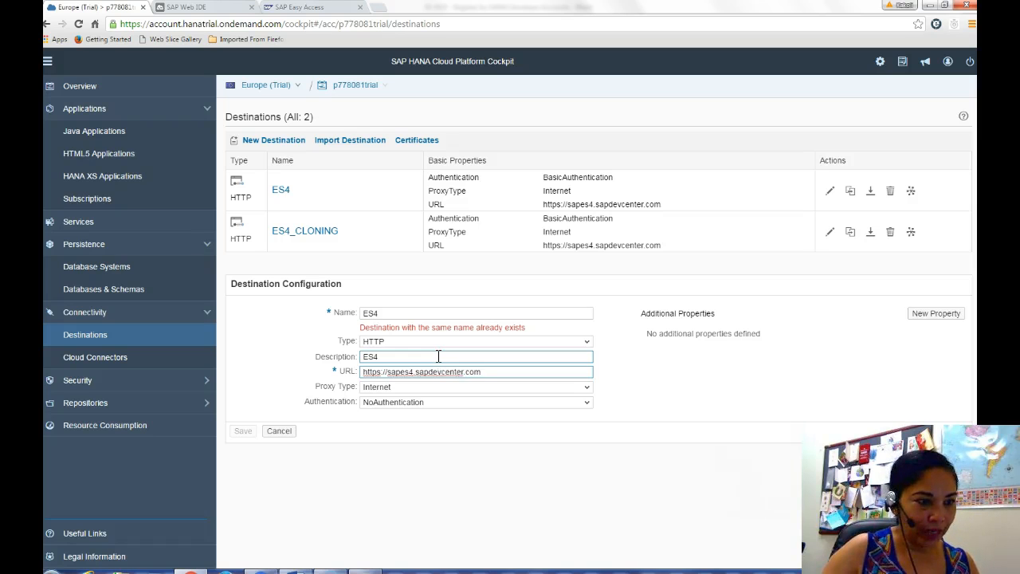
Check the sample destination settings in Word, return to the cockpit in Chrome and set the authentication to BasicAuthentication.
{"action": "left_click", "coordinate": [388, 558]}
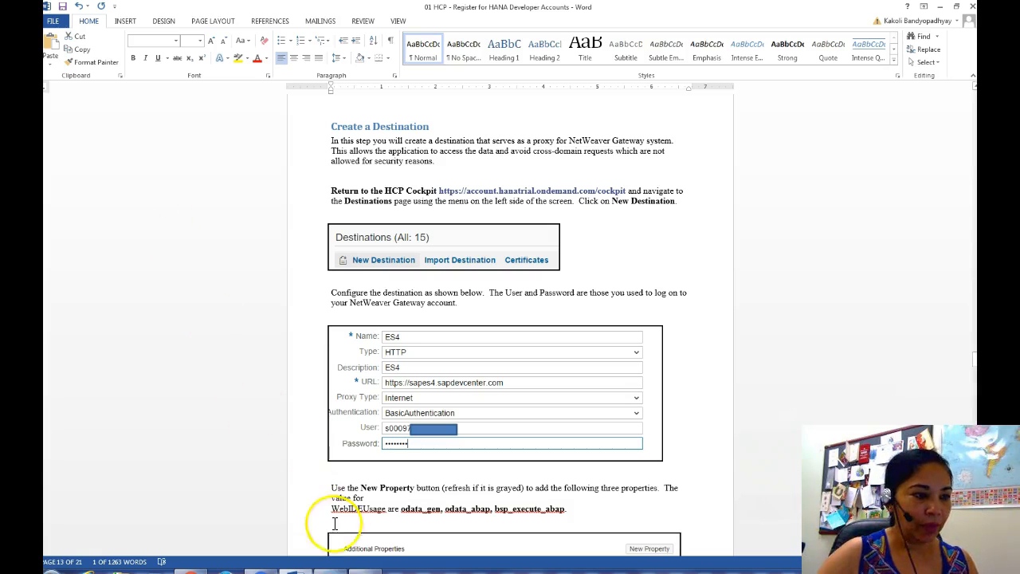
{"action": "mouse_move", "coordinate": [295, 570]}
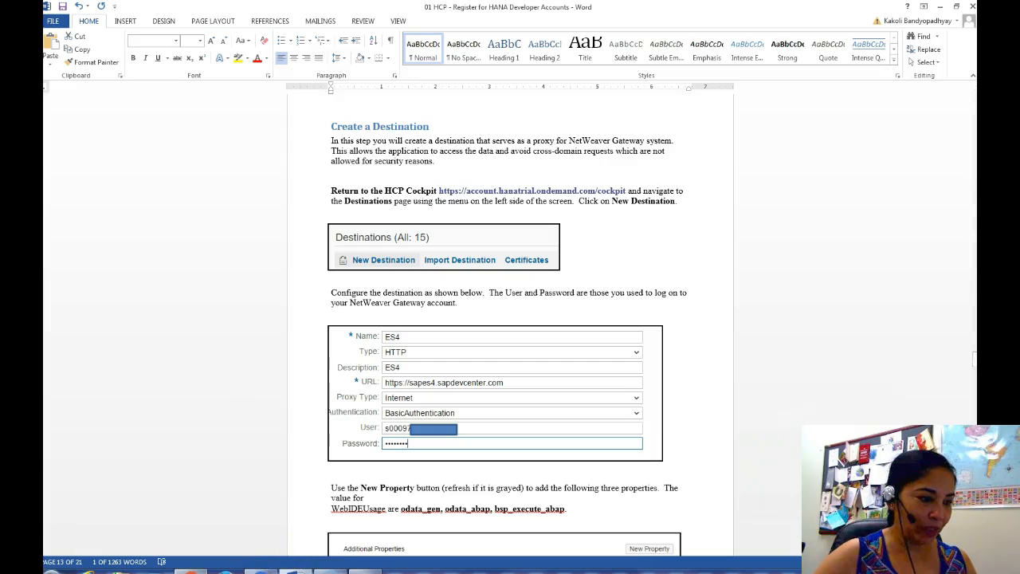
{"action": "left_click", "coordinate": [263, 568]}
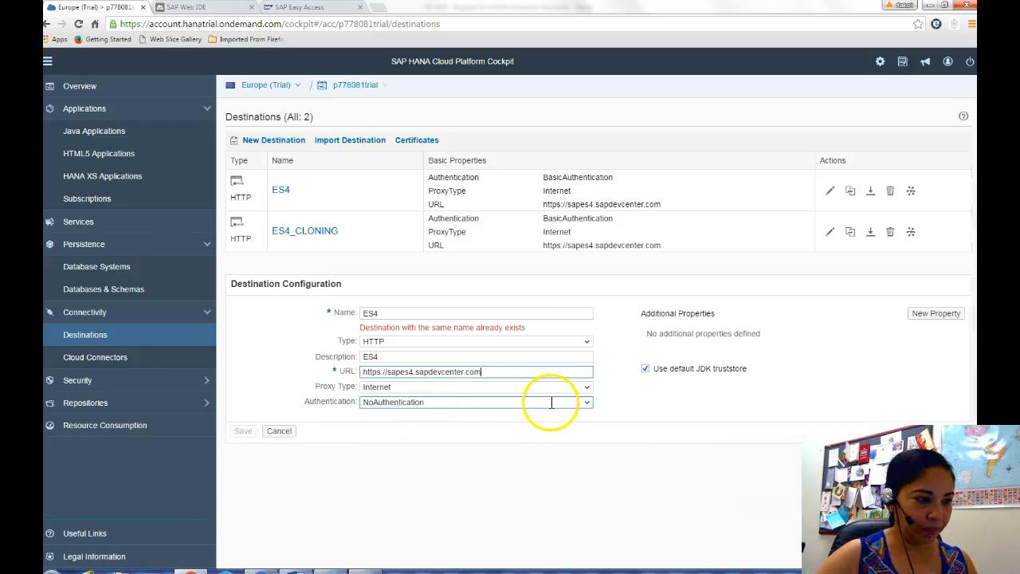
{"action": "left_click", "coordinate": [589, 406]}
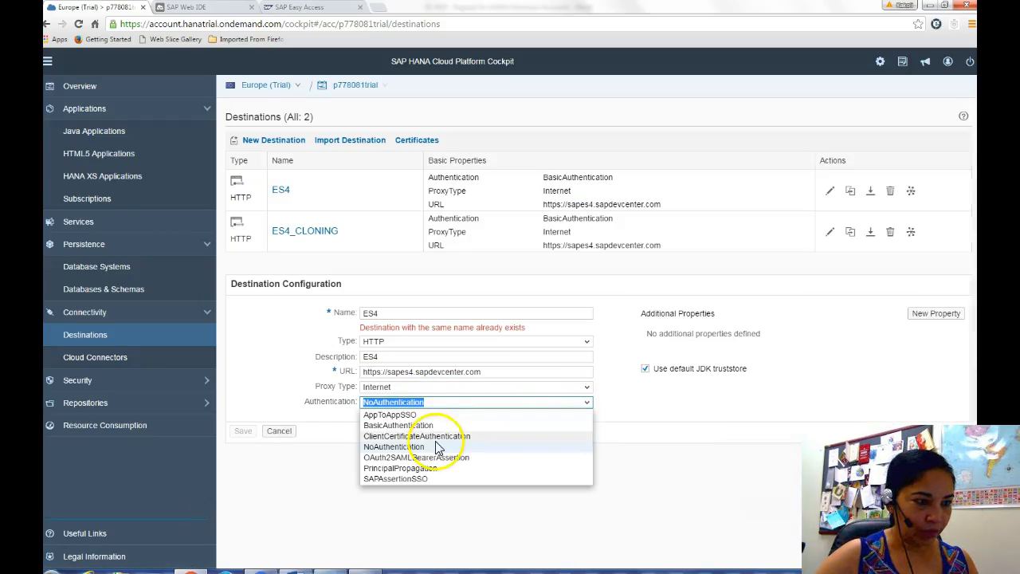
{"action": "left_click", "coordinate": [415, 428]}
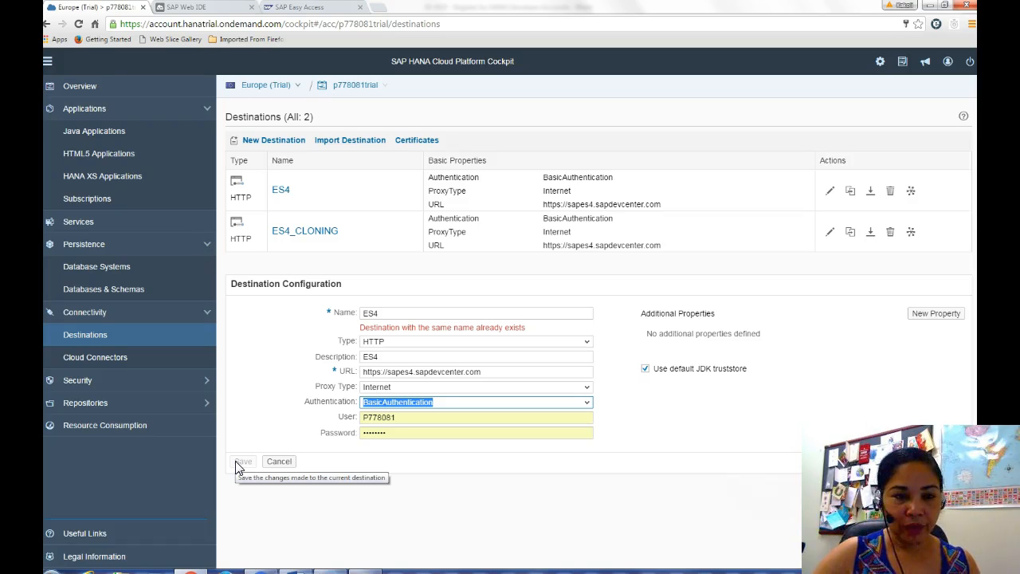
Add an additional property to the new destination with WebIDEUsage as its key, ready for a value.
{"action": "left_click", "coordinate": [930, 318]}
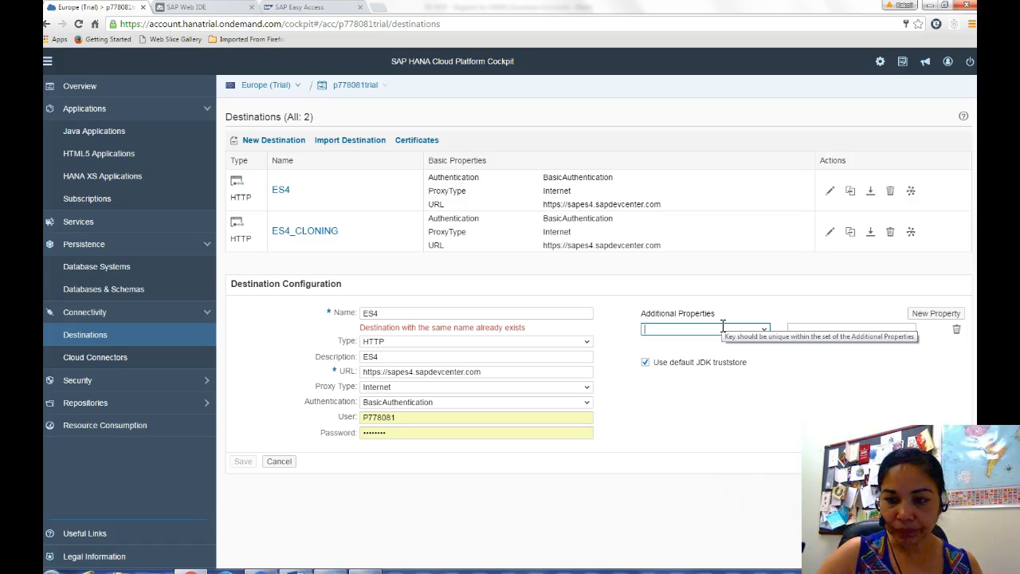
{"action": "left_click", "coordinate": [766, 329]}
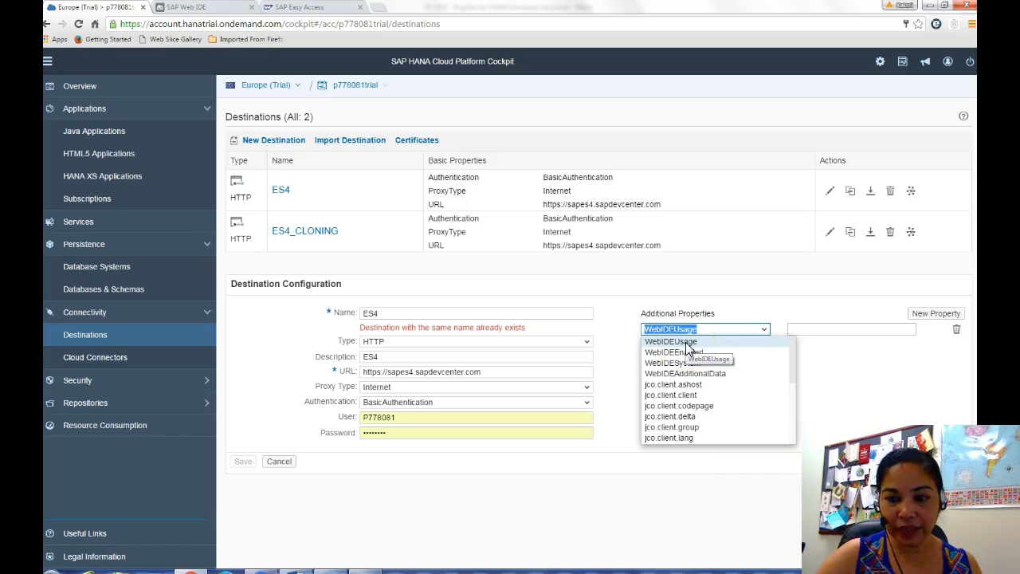
{"action": "left_click", "coordinate": [686, 344]}
{"action": "left_click", "coordinate": [803, 329]}
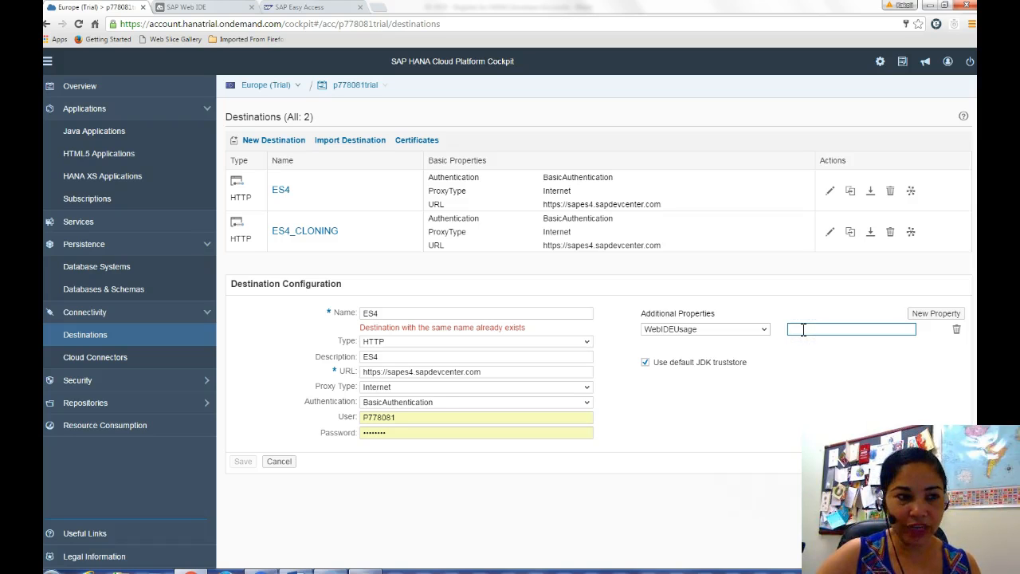
Read the required additional properties and their values in the Word instructions, and return to the cockpit in Chrome.
{"action": "left_click", "coordinate": [391, 476]}
{"action": "left_click_drag", "start_coordinate": [974, 351], "coordinate": [974, 373]}
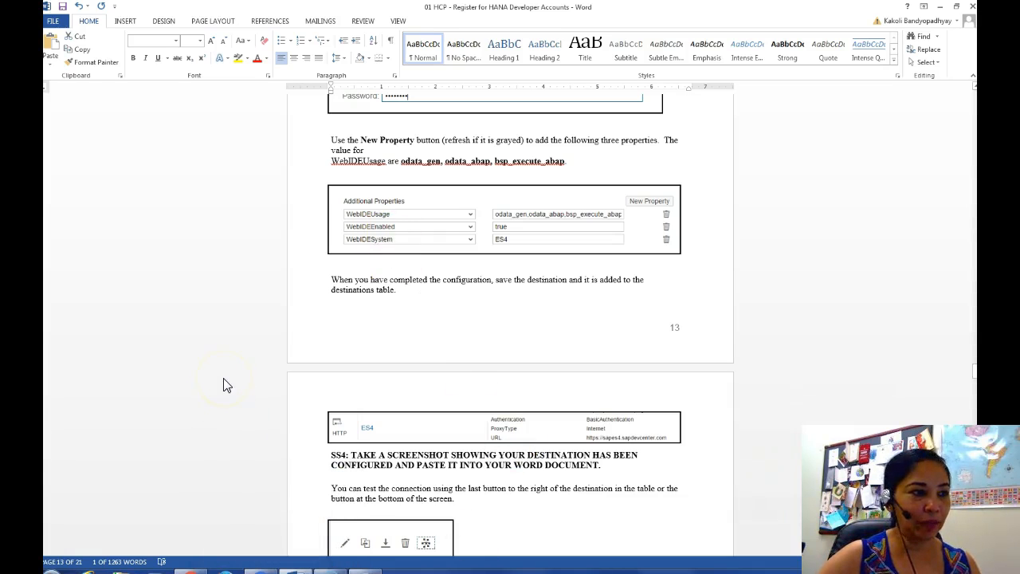
{"action": "left_click", "coordinate": [190, 569]}
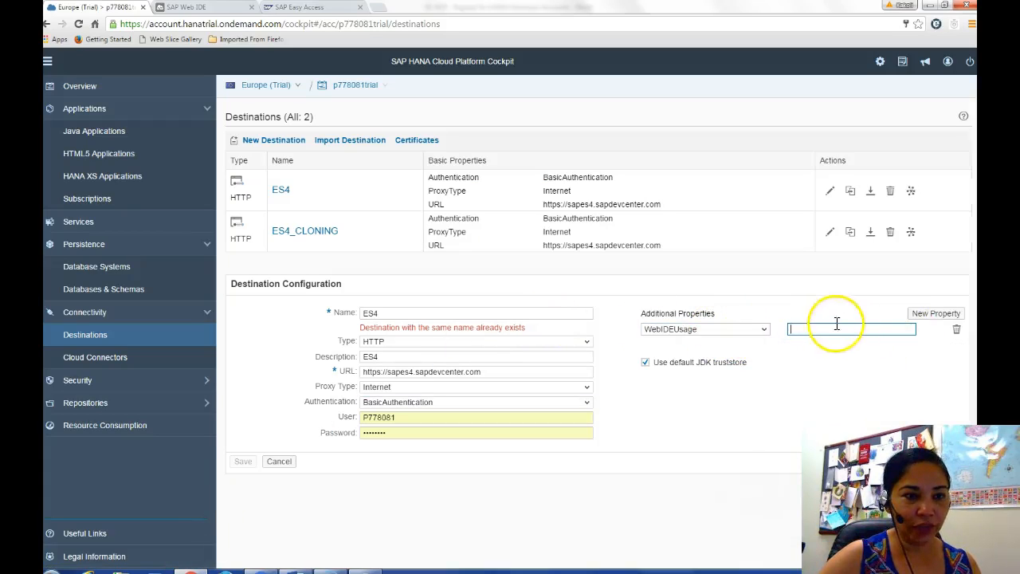
Discard the unsaved new destination and view the existing ES4 destination's configuration, then reload the cockpit page.
{"action": "left_click", "coordinate": [765, 330]}
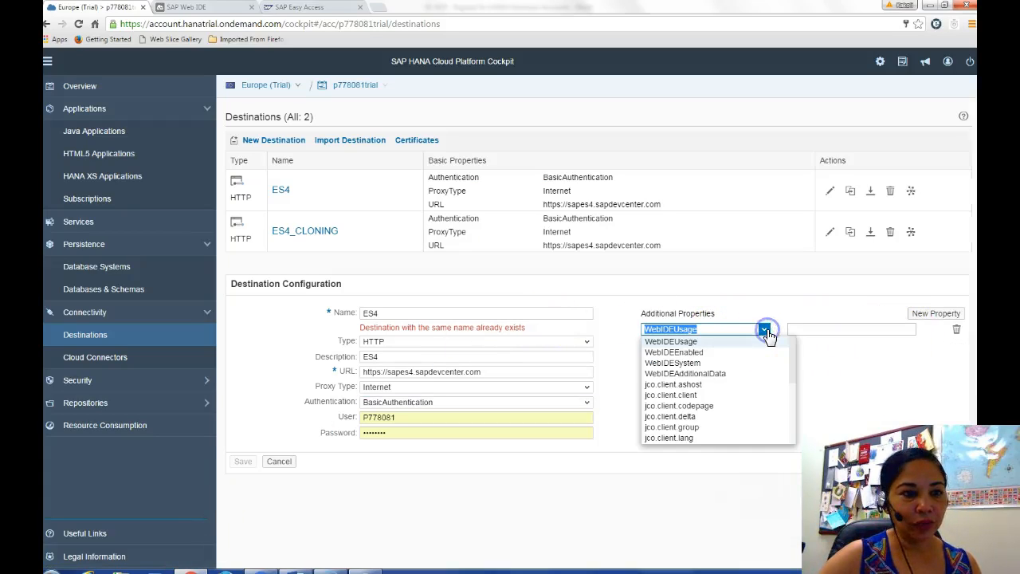
{"action": "left_click", "coordinate": [689, 346]}
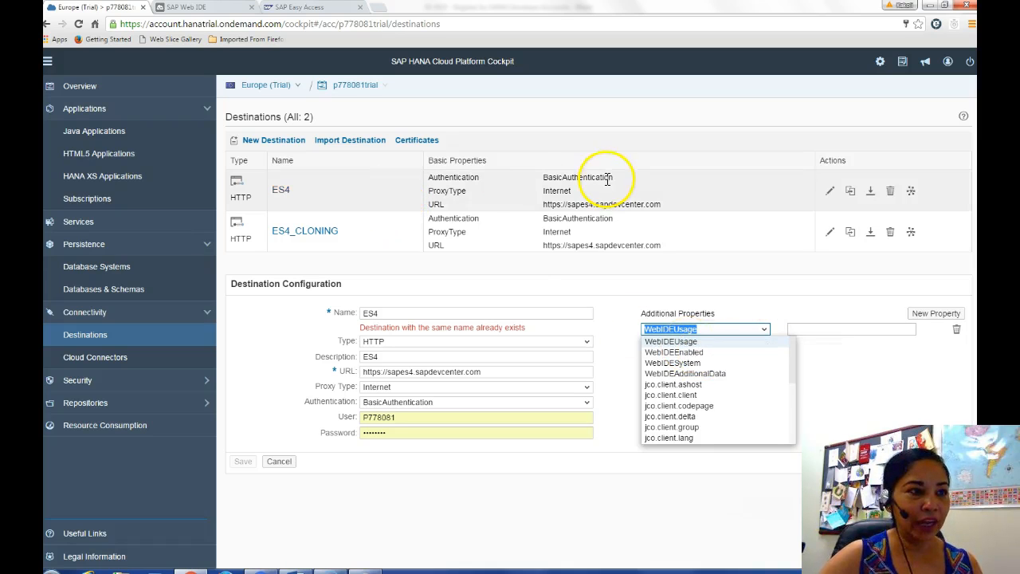
{"action": "left_click", "coordinate": [280, 191]}
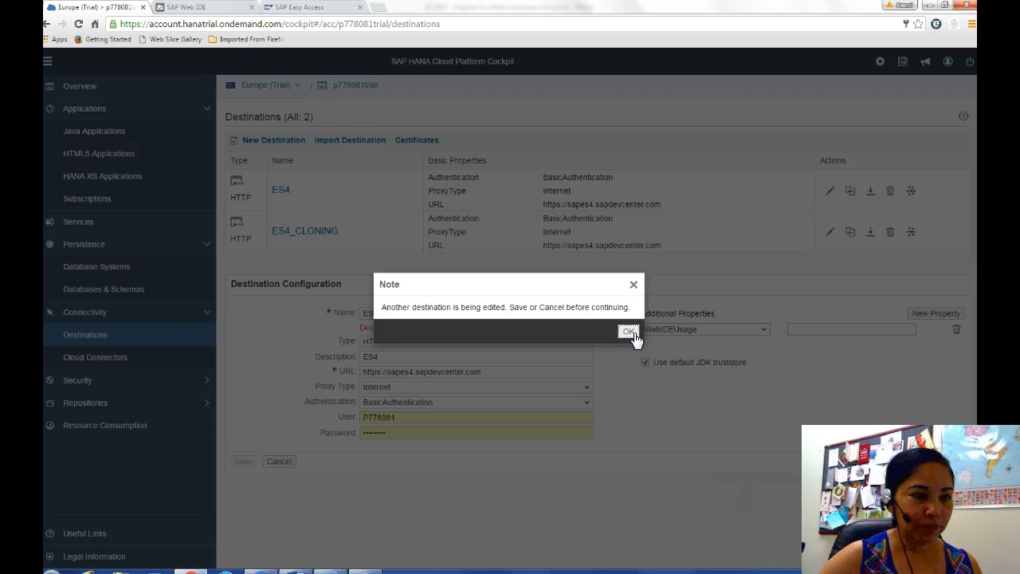
{"action": "left_click", "coordinate": [629, 332]}
{"action": "left_click", "coordinate": [278, 460]}
{"action": "left_click", "coordinate": [280, 191]}
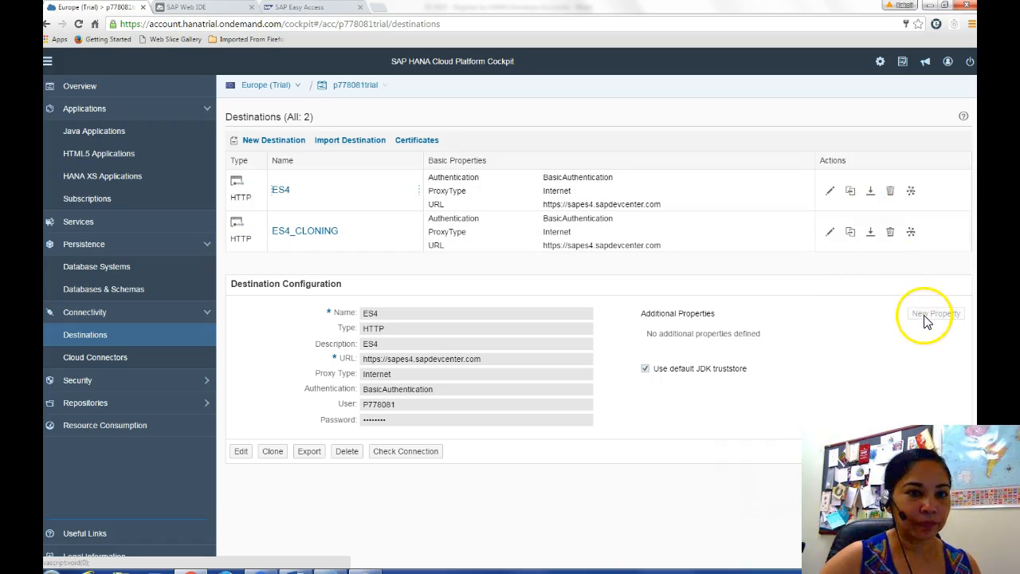
{"action": "key", "text": "F5"}
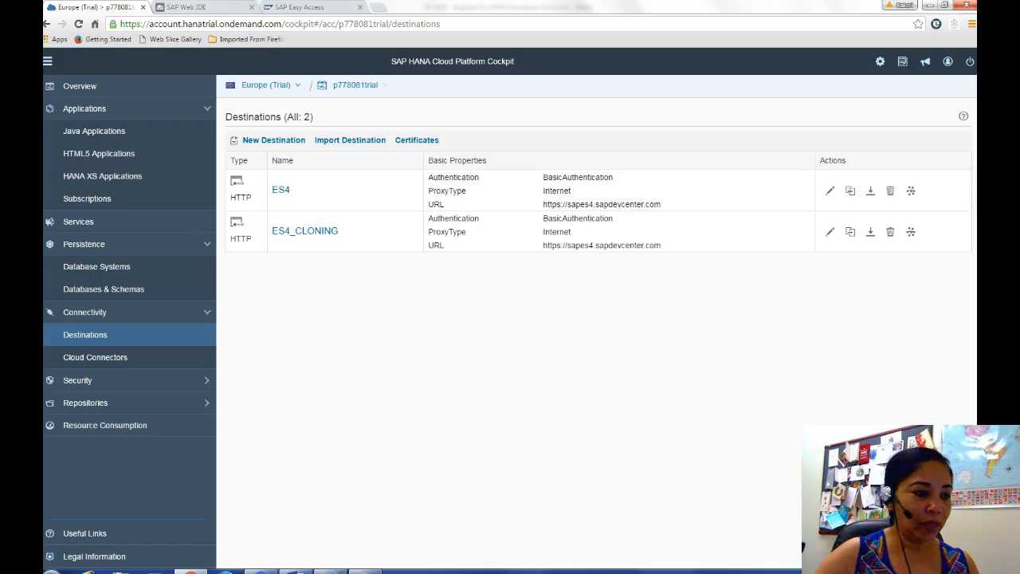
Read the Word instructions on adding properties, saving the destination and testing its connection.
{"action": "left_click", "coordinate": [293, 571]}
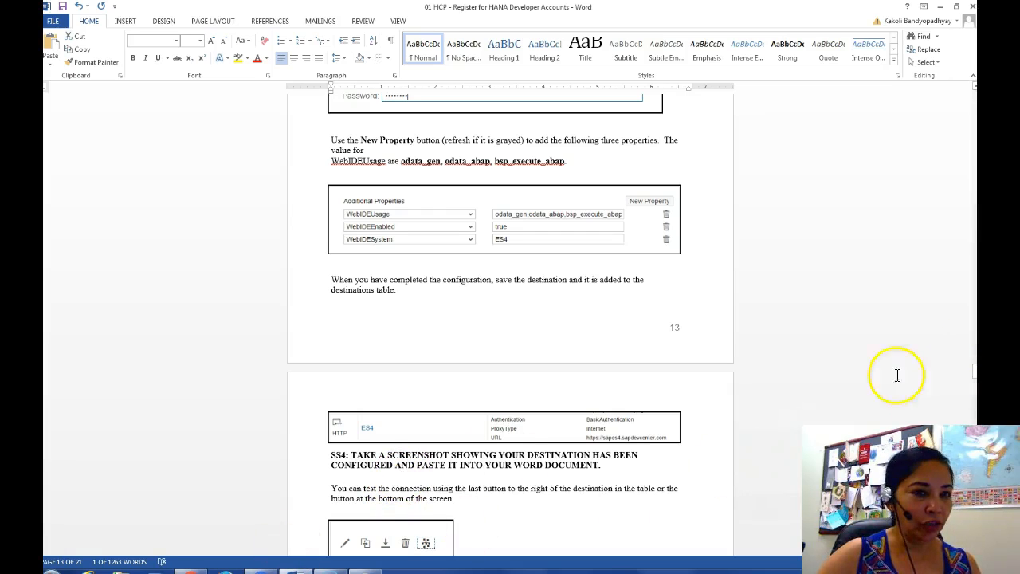
{"action": "left_click_drag", "start_coordinate": [974, 373], "coordinate": [972, 372]}
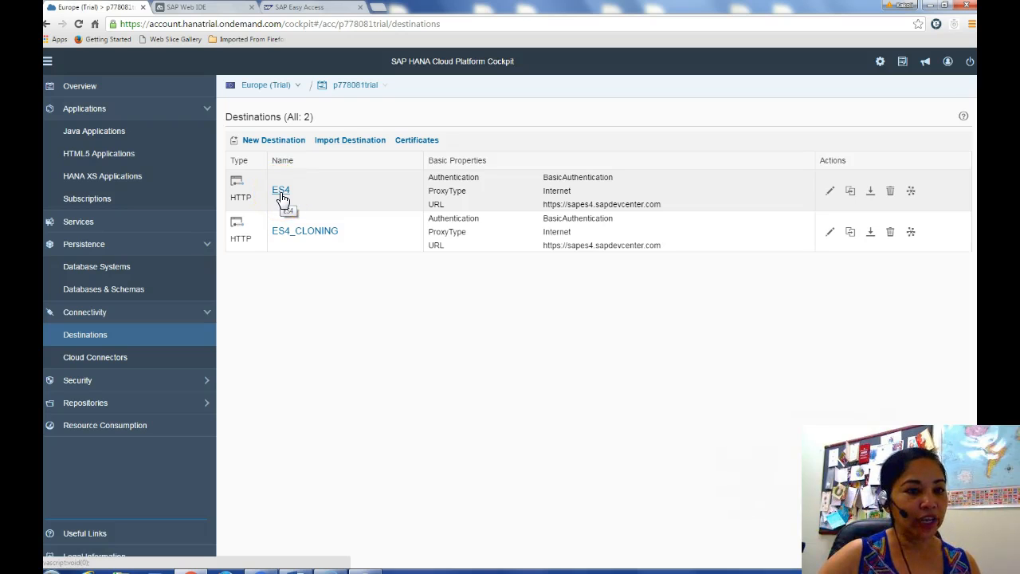
{"action": "left_click", "coordinate": [296, 571]}
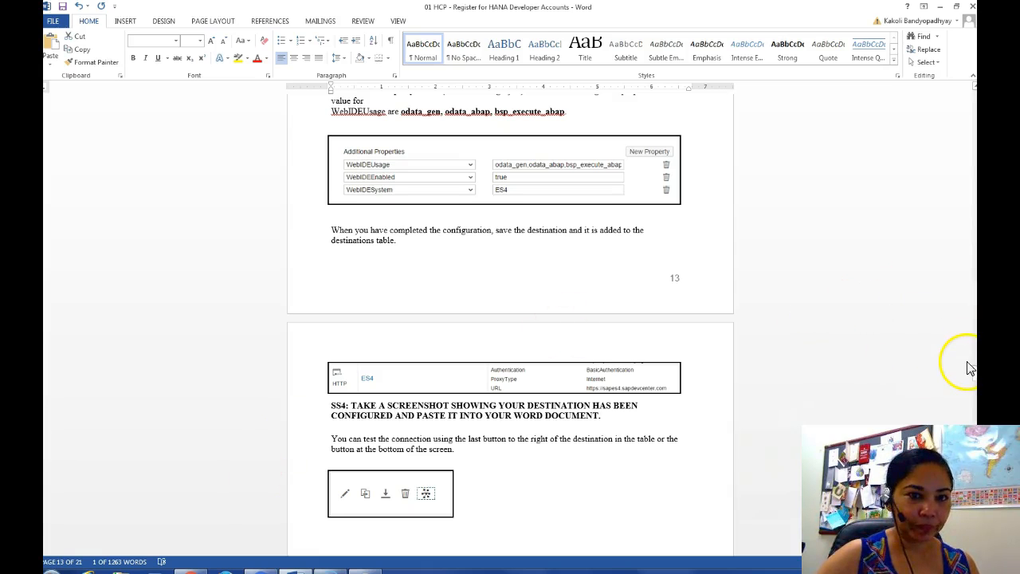
{"action": "left_click_drag", "start_coordinate": [973, 371], "coordinate": [974, 383]}
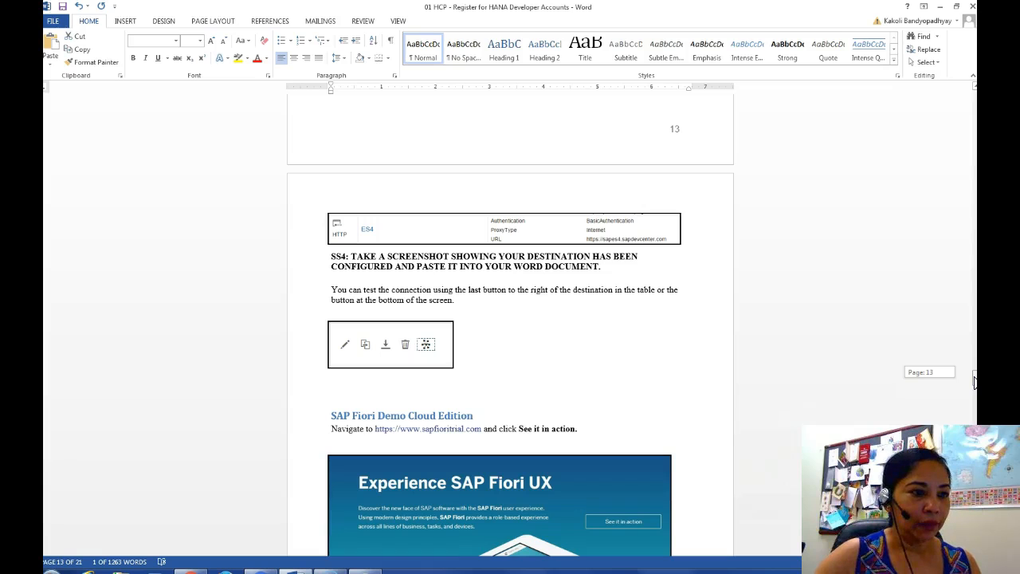
{"action": "left_click_drag", "start_coordinate": [974, 382], "coordinate": [974, 388]}
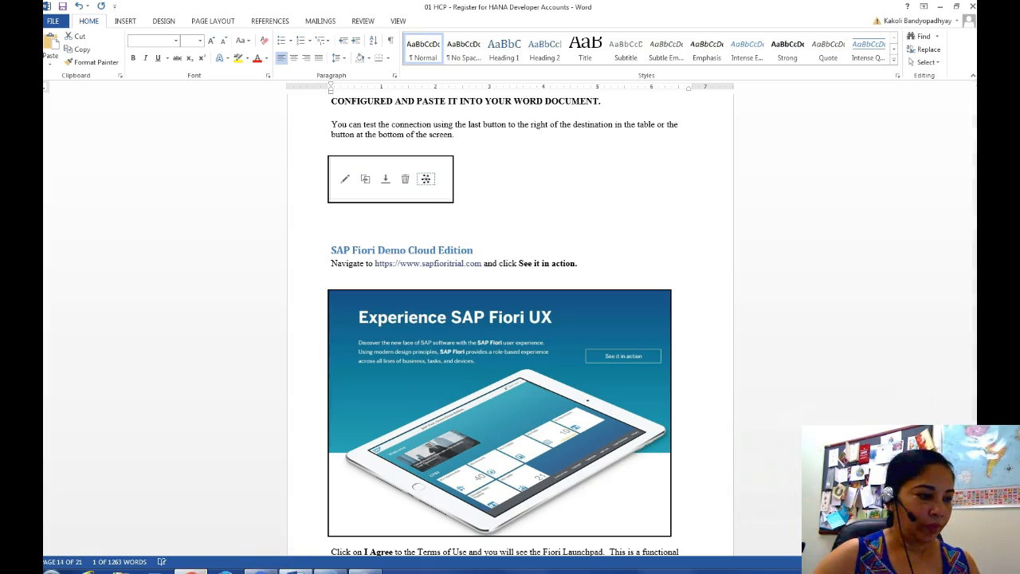
Switch back to the cockpit in Chrome and check the connection availability of the ES4 destination.
{"action": "left_click", "coordinate": [191, 572]}
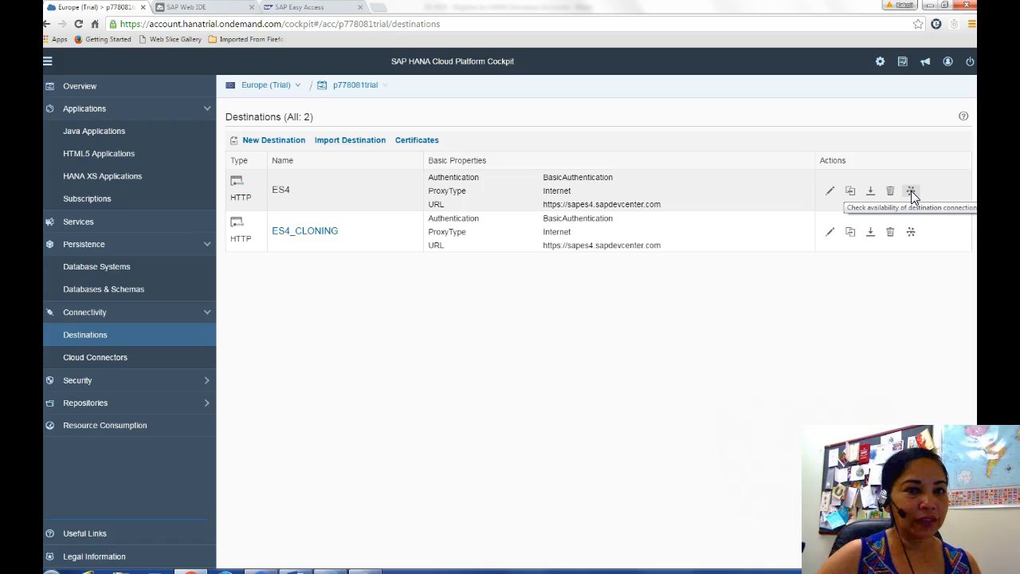
{"action": "left_click", "coordinate": [912, 190]}
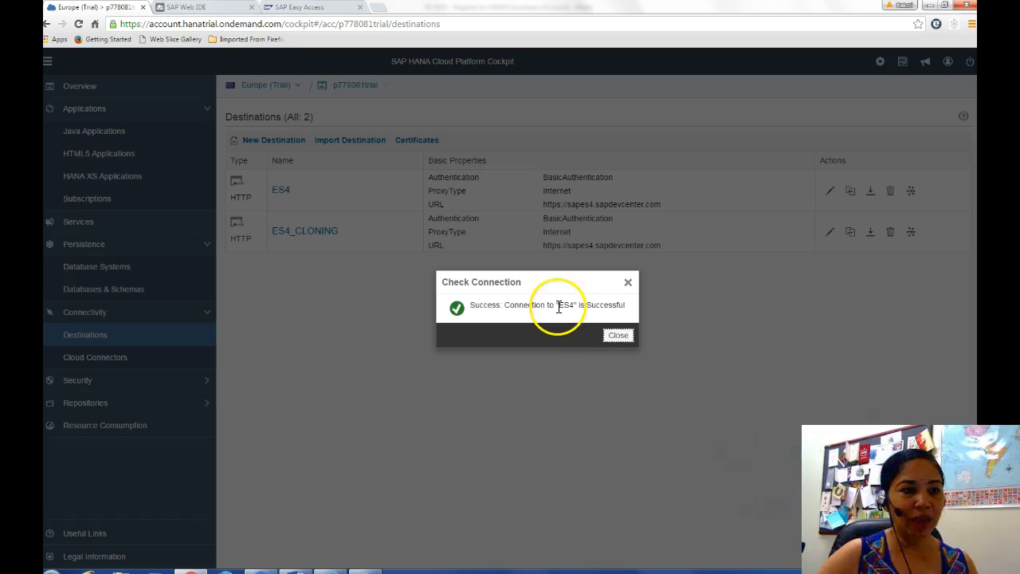
{"action": "left_click", "coordinate": [618, 337]}
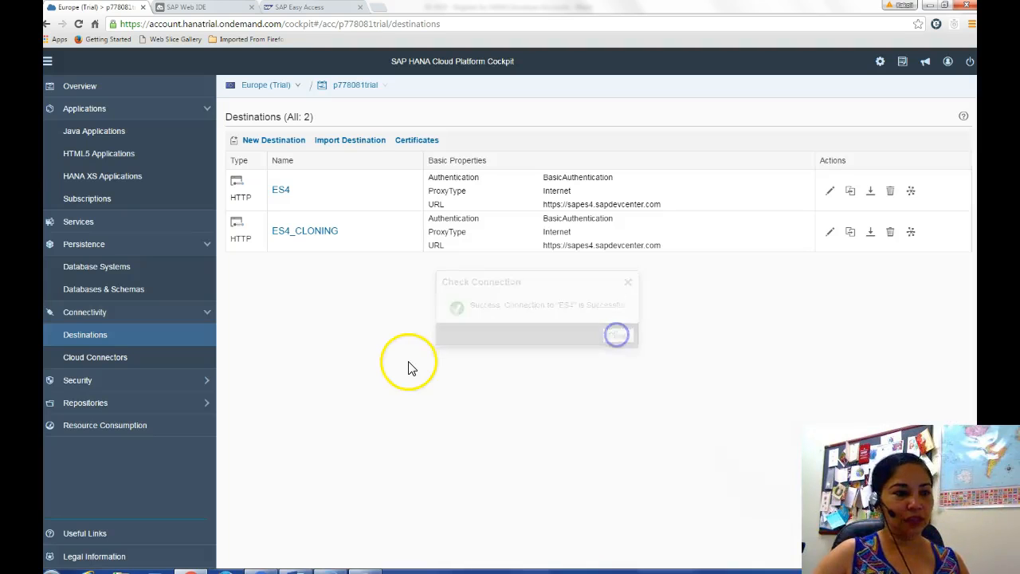
{"action": "mouse_move", "coordinate": [295, 570]}
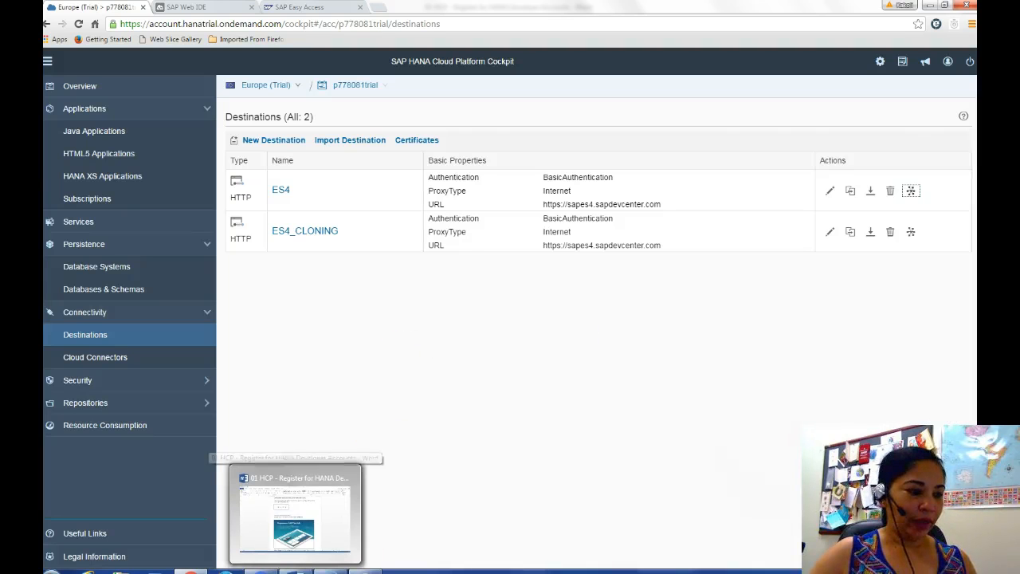
{"action": "left_click", "coordinate": [299, 502]}
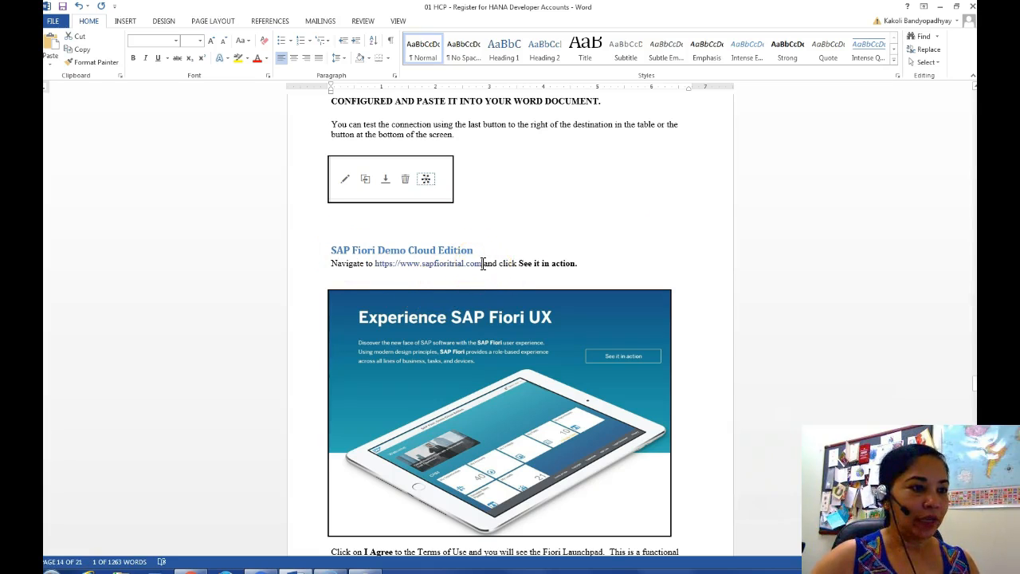
{"action": "left_click_drag", "start_coordinate": [478, 263], "coordinate": [376, 263]}
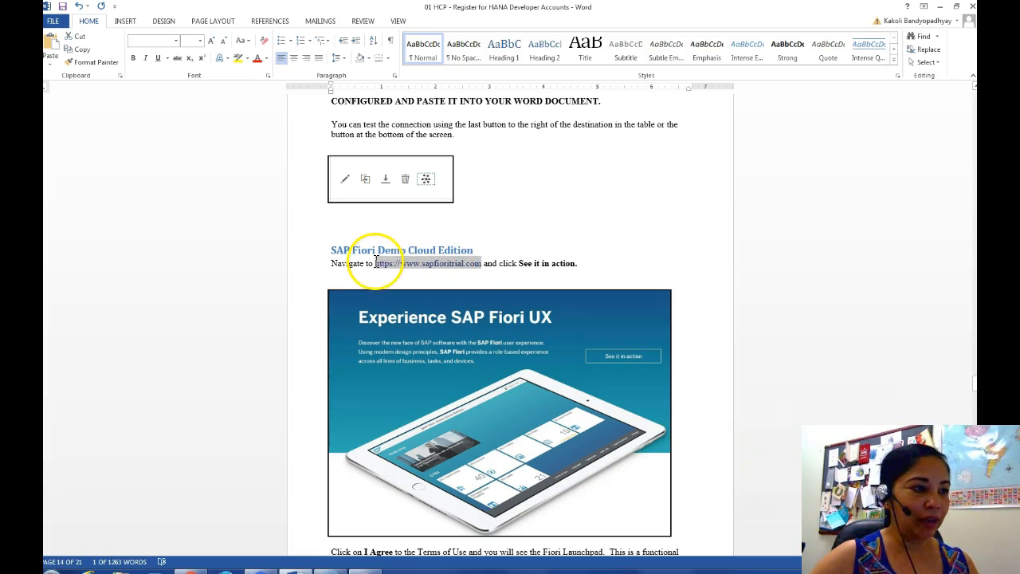
{"action": "right_click", "coordinate": [400, 262]}
{"action": "left_click", "coordinate": [423, 283]}
{"action": "left_click", "coordinate": [191, 571]}
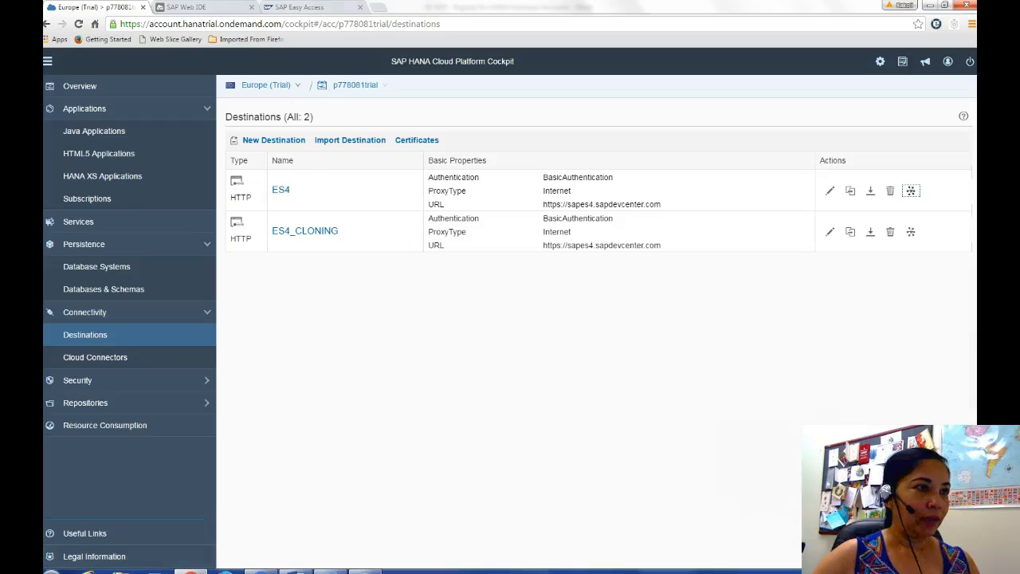
{"action": "left_click", "coordinate": [381, 7]}
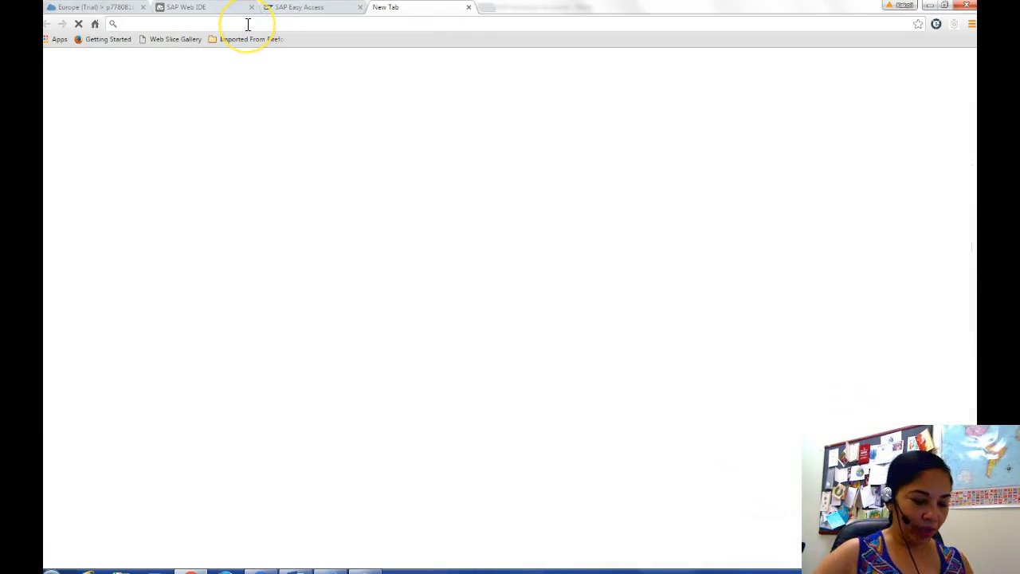
{"action": "key", "text": "ctrl+v"}
{"action": "key", "text": "Return"}
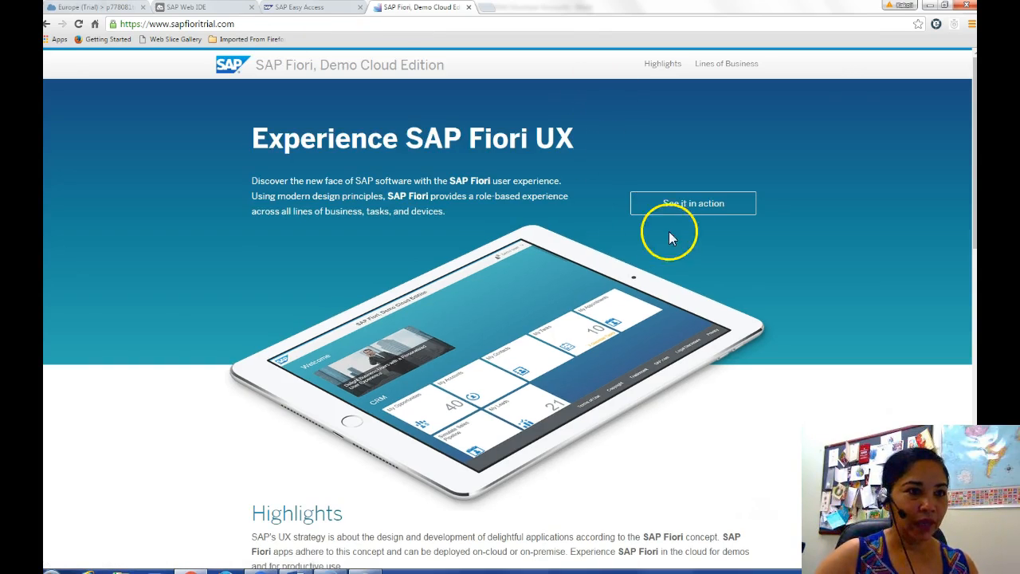
Open the SAP Fiori demo launchpad with See it in action and browse its app tiles.
{"action": "left_click", "coordinate": [680, 209]}
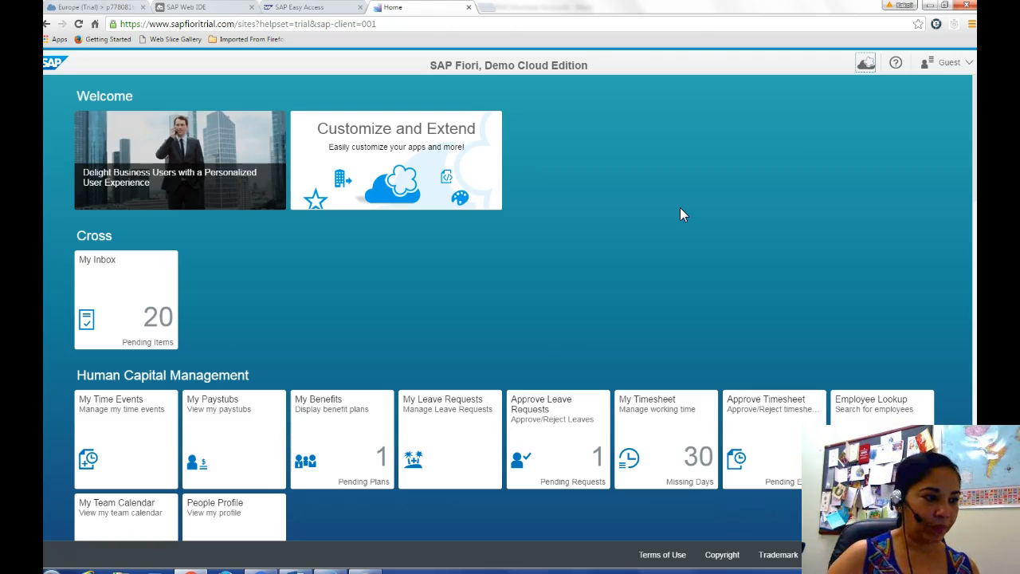
{"action": "left_click", "coordinate": [972, 223]}
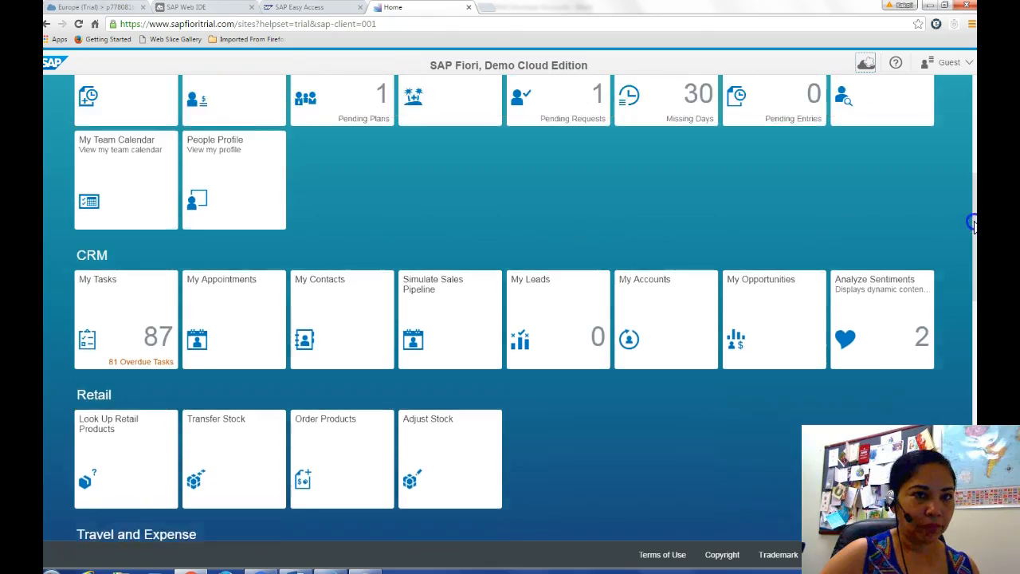
{"action": "left_click_drag", "start_coordinate": [974, 240], "coordinate": [973, 88]}
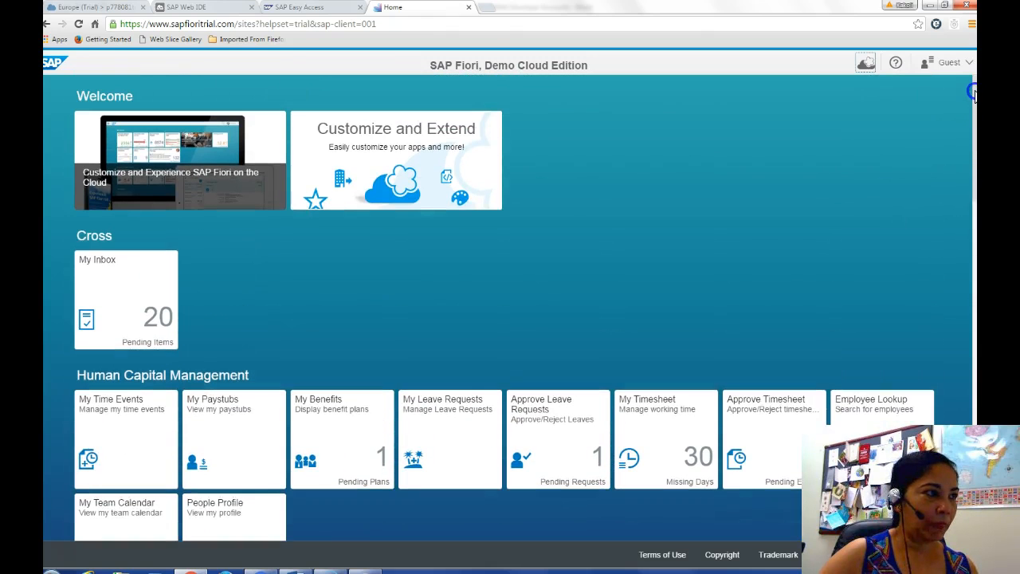
Return to the Fiori trial start page and reopen the demo launchpad from the Demo entry under Highlights.
{"action": "left_click", "coordinate": [48, 30]}
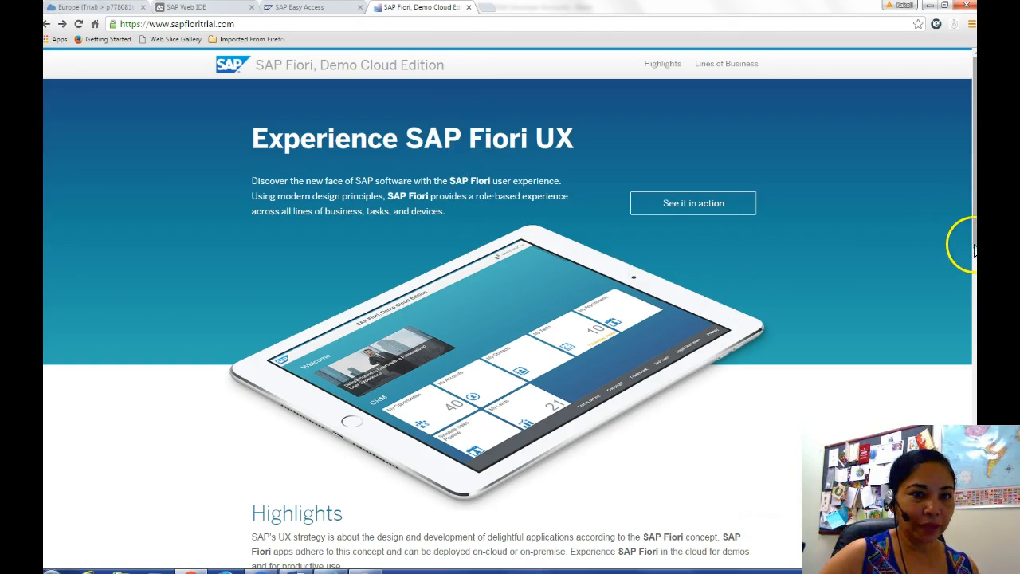
{"action": "left_click_drag", "start_coordinate": [970, 237], "coordinate": [956, 368]}
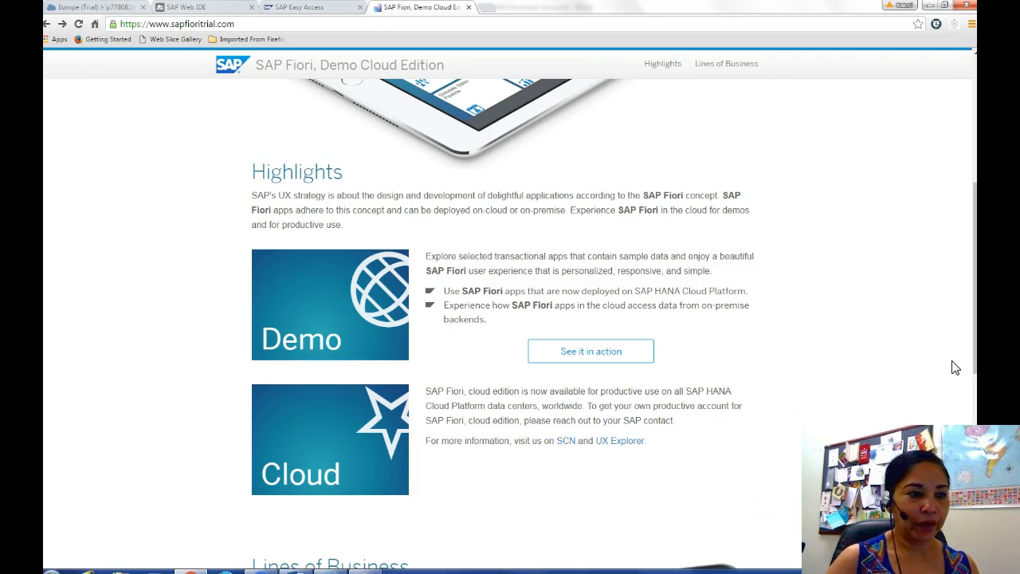
{"action": "left_click", "coordinate": [587, 350]}
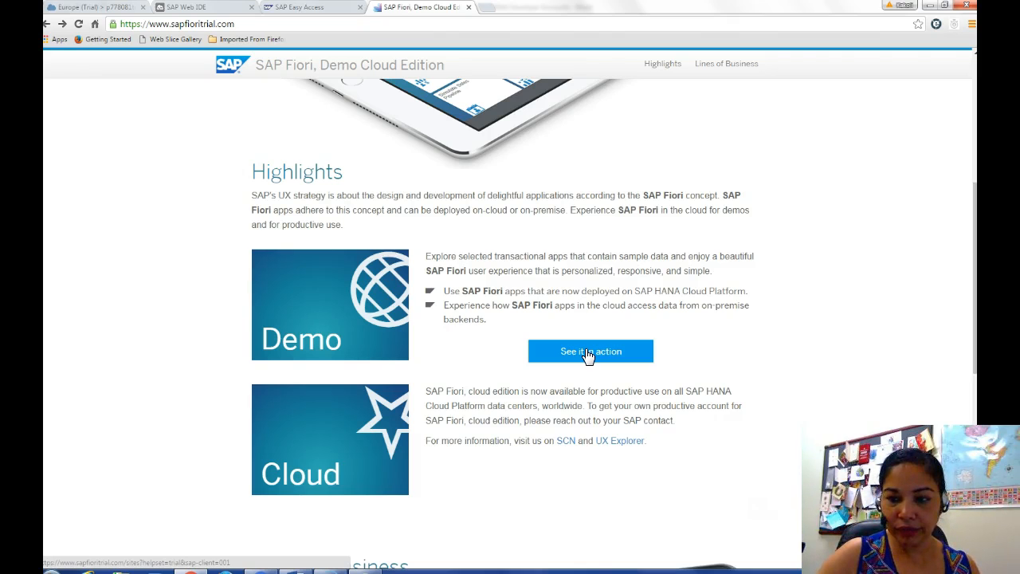
{"action": "left_click", "coordinate": [588, 351]}
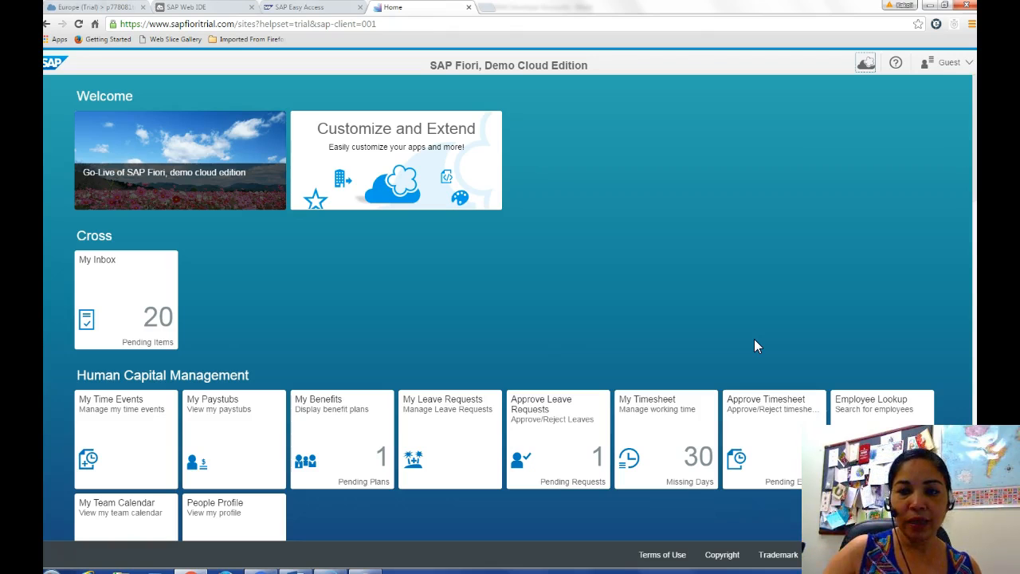
Get started from the corporate branding section of Customize and Extend, and check the user menu in the personal launchpad.
{"action": "left_click", "coordinate": [353, 151]}
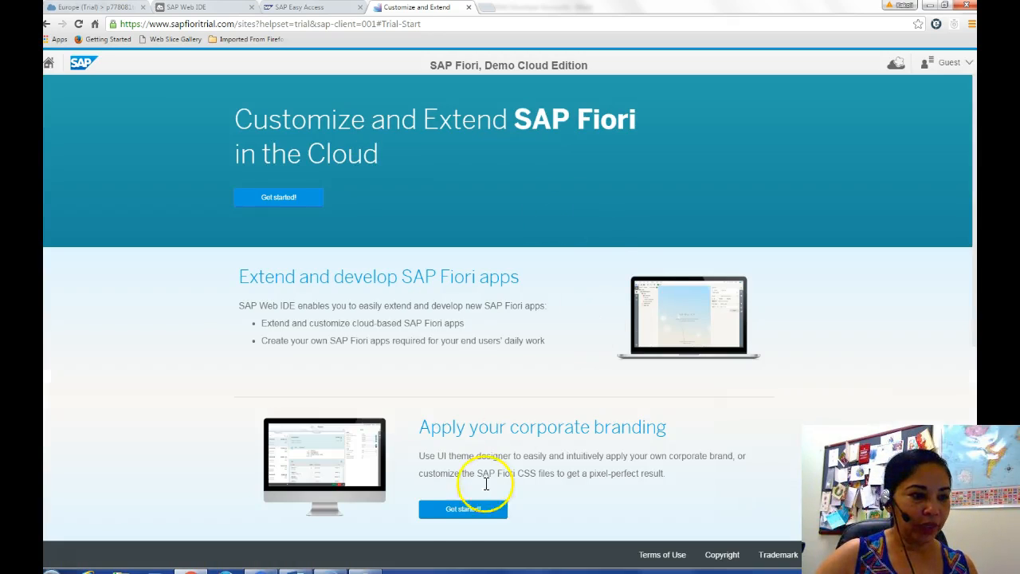
{"action": "left_click", "coordinate": [460, 514]}
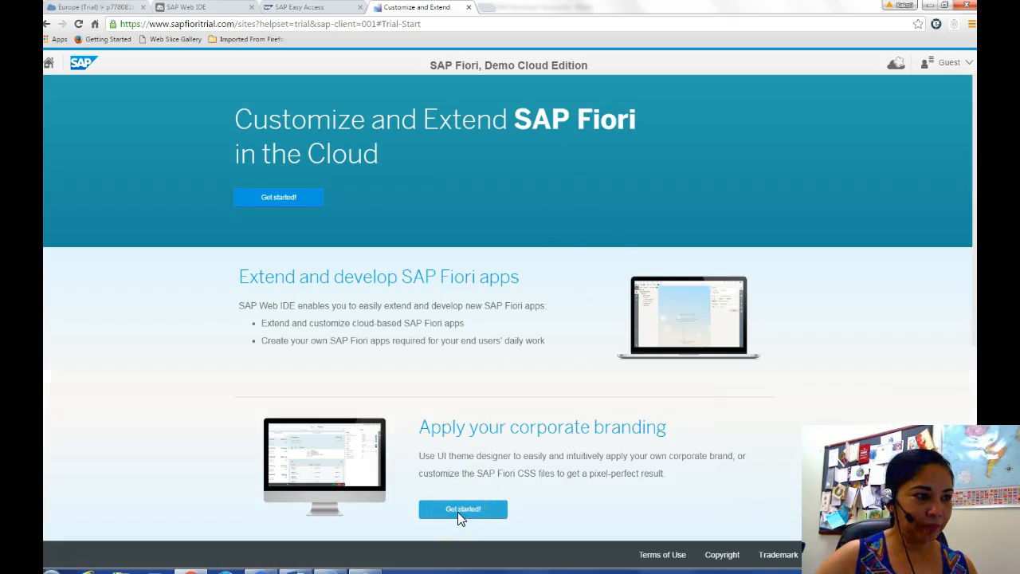
{"action": "left_click", "coordinate": [458, 512]}
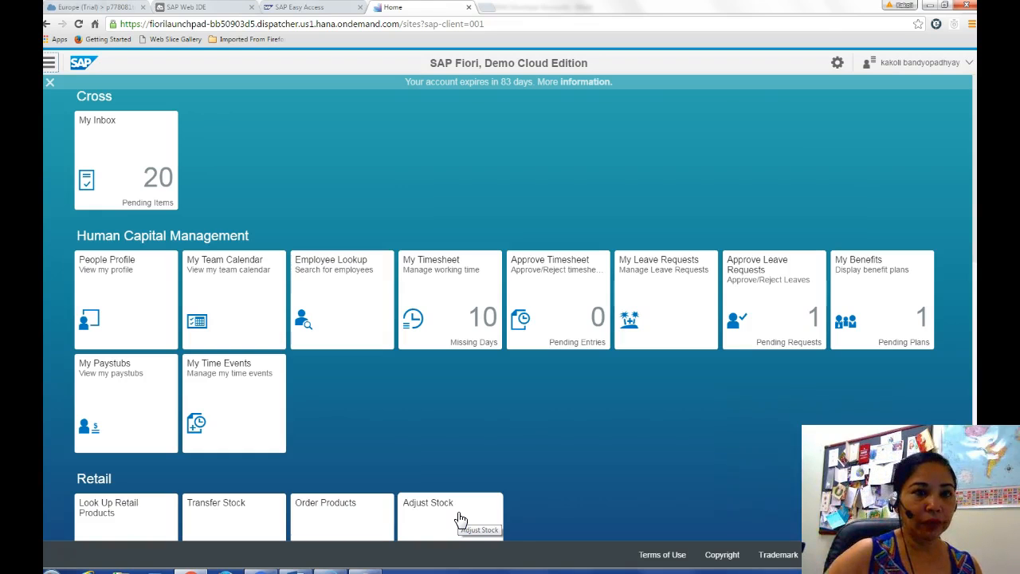
{"action": "left_click", "coordinate": [874, 63]}
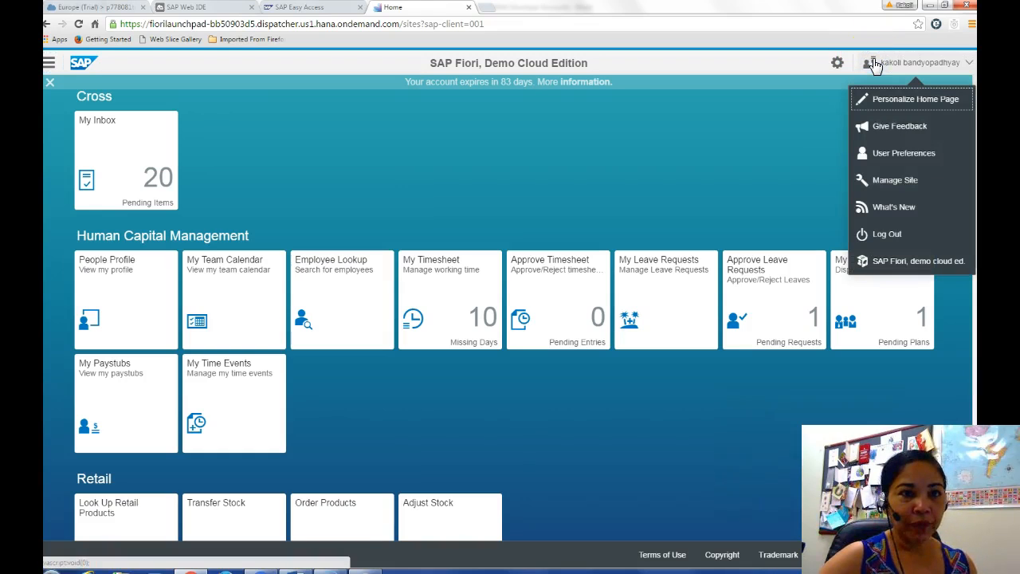
{"action": "left_click", "coordinate": [787, 101]}
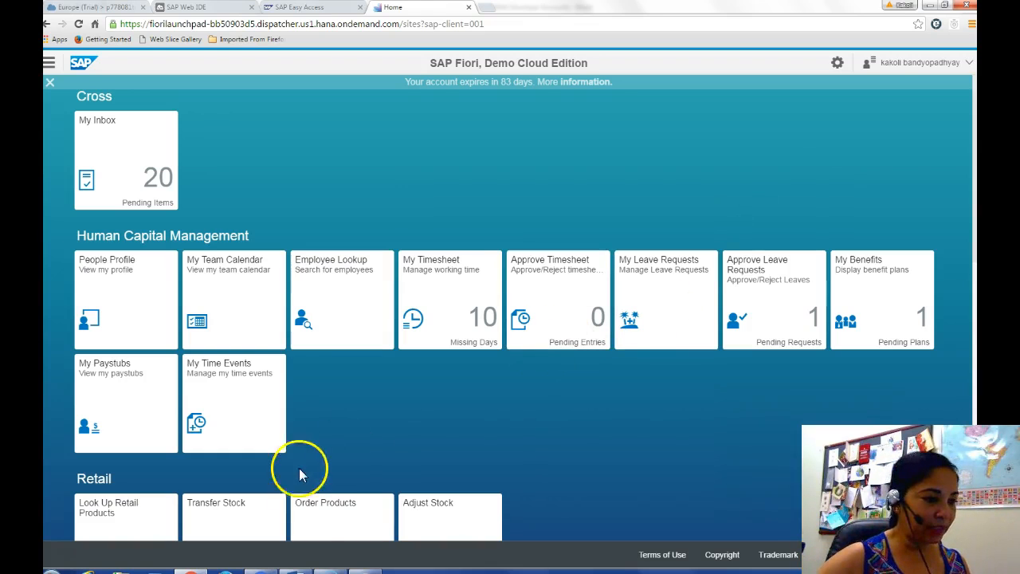
Read the Word instructions on the linked Fiori account, the SS5 launchpad screenshot and the launchpad customization options.
{"action": "left_click", "coordinate": [296, 571]}
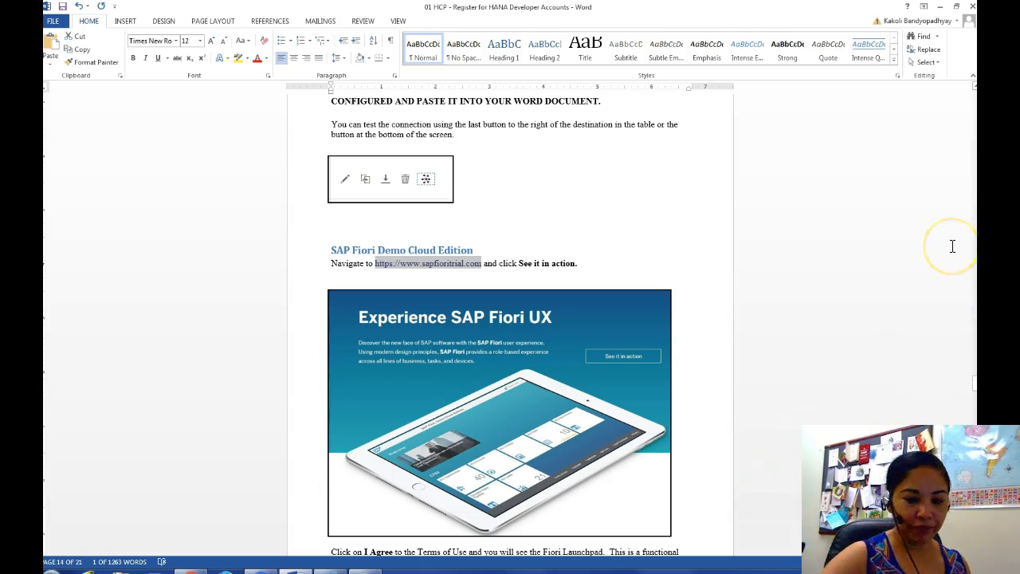
{"action": "key", "text": "Page_Down"}
{"action": "key", "text": "Page_Down"}
{"action": "key", "text": "Page_Down"}
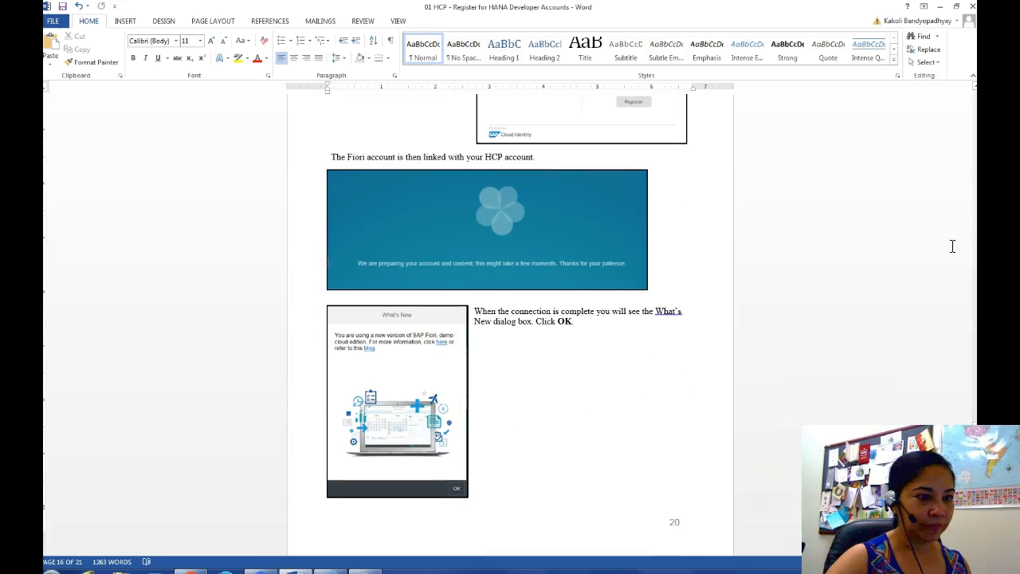
{"action": "key", "text": "Page_Down"}
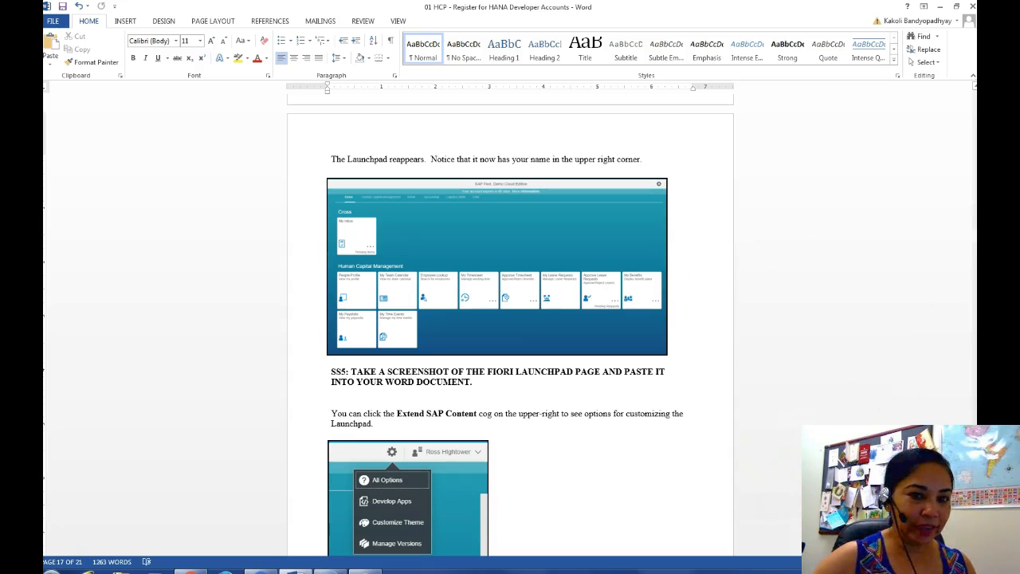
{"action": "scroll", "coordinate": [511, 318], "scroll_direction": "down", "scroll_amount": 3}
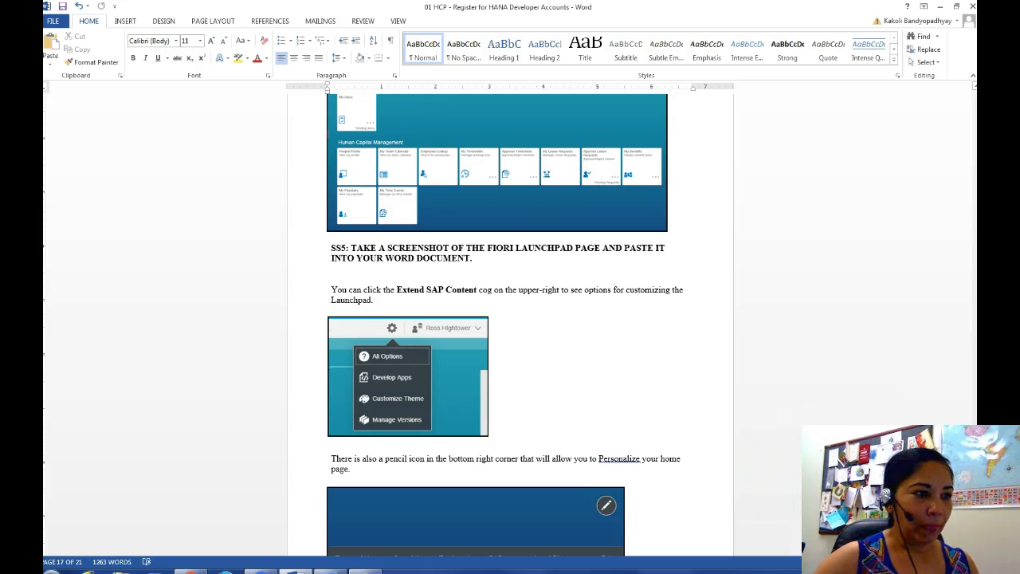
Read the launchpad customization instructions in Word, and view the Extend SAP Content options in the Chrome Fiori launchpad.
{"action": "scroll", "coordinate": [510, 319], "scroll_direction": "down", "scroll_amount": 7}
{"action": "scroll", "coordinate": [510, 319], "scroll_direction": "up", "scroll_amount": 3}
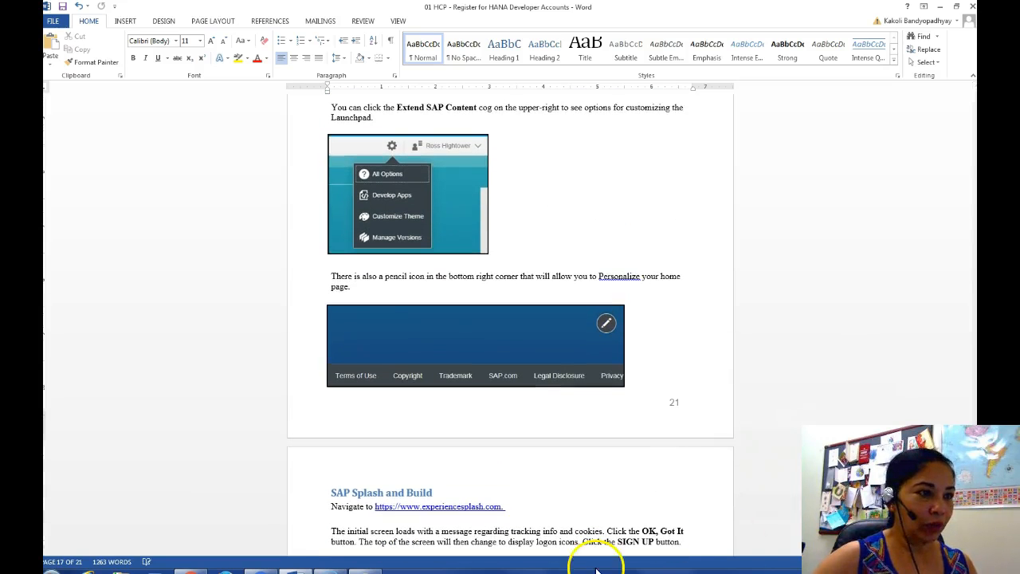
{"action": "left_click", "coordinate": [189, 569]}
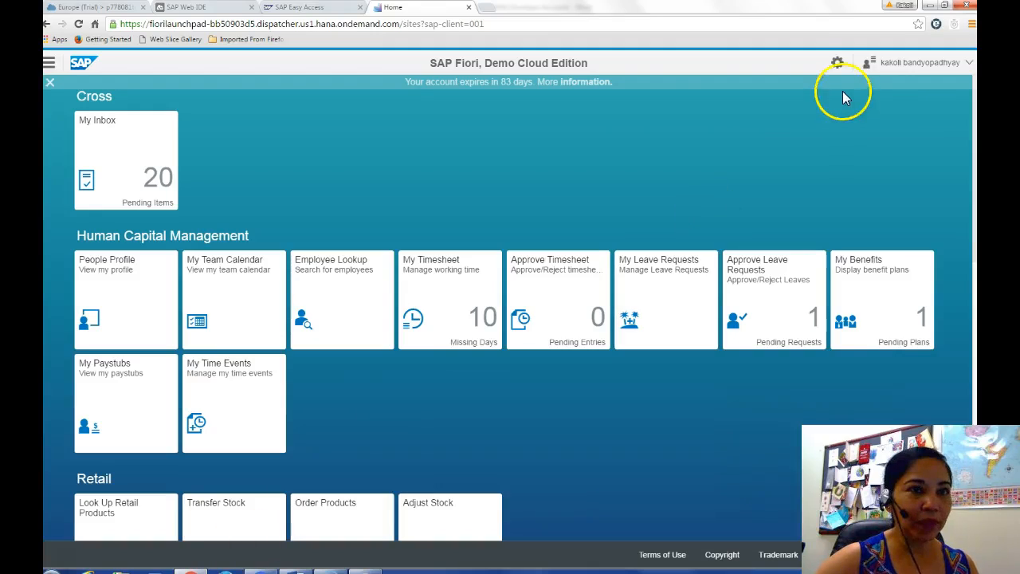
{"action": "left_click", "coordinate": [837, 63]}
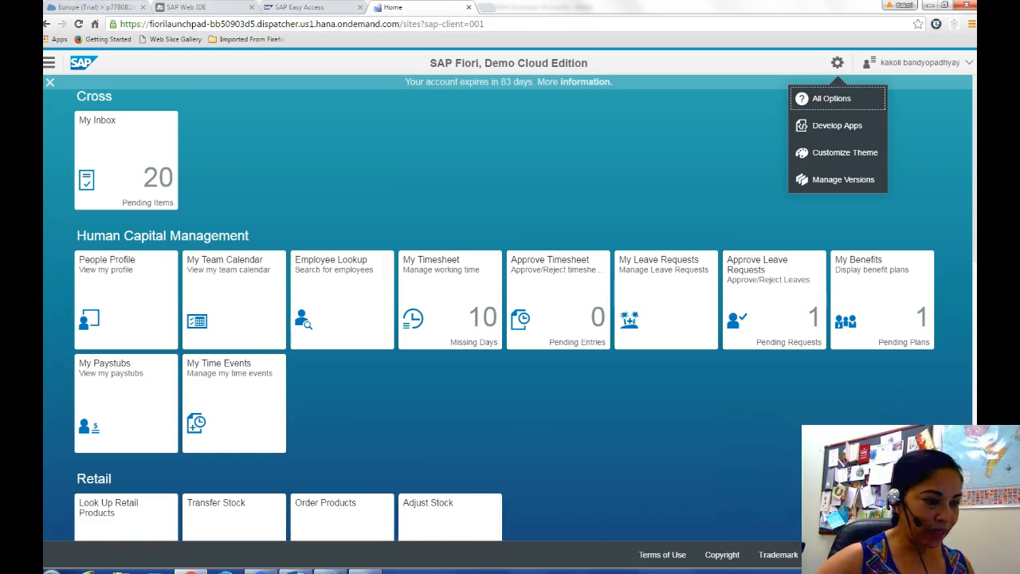
Copy the experiencesplash.com link from the SAP Splash and Build section in Word and open it in a new Chrome tab.
{"action": "left_click", "coordinate": [296, 572]}
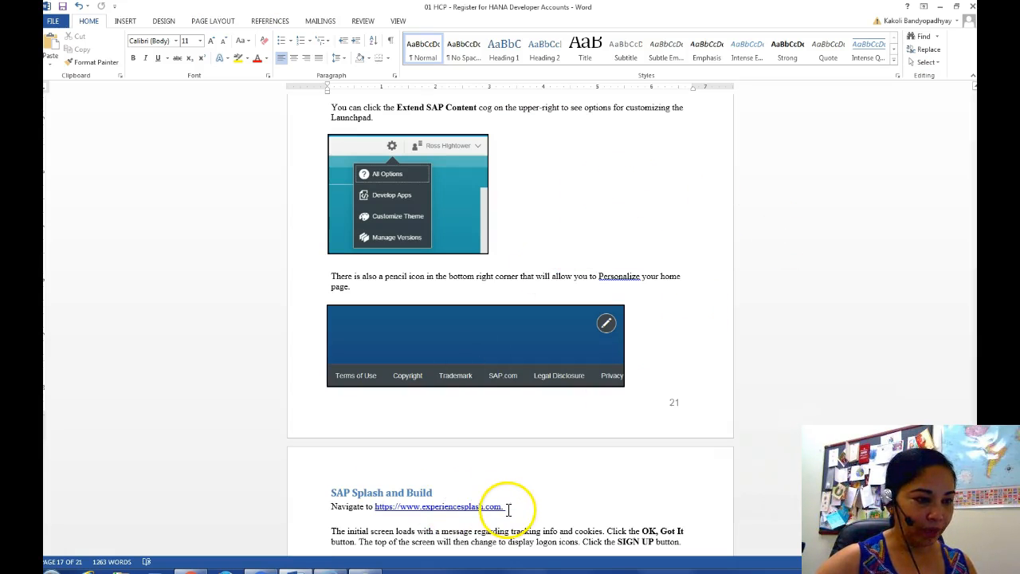
{"action": "left_click_drag", "start_coordinate": [506, 507], "coordinate": [375, 508]}
{"action": "right_click", "coordinate": [400, 510]}
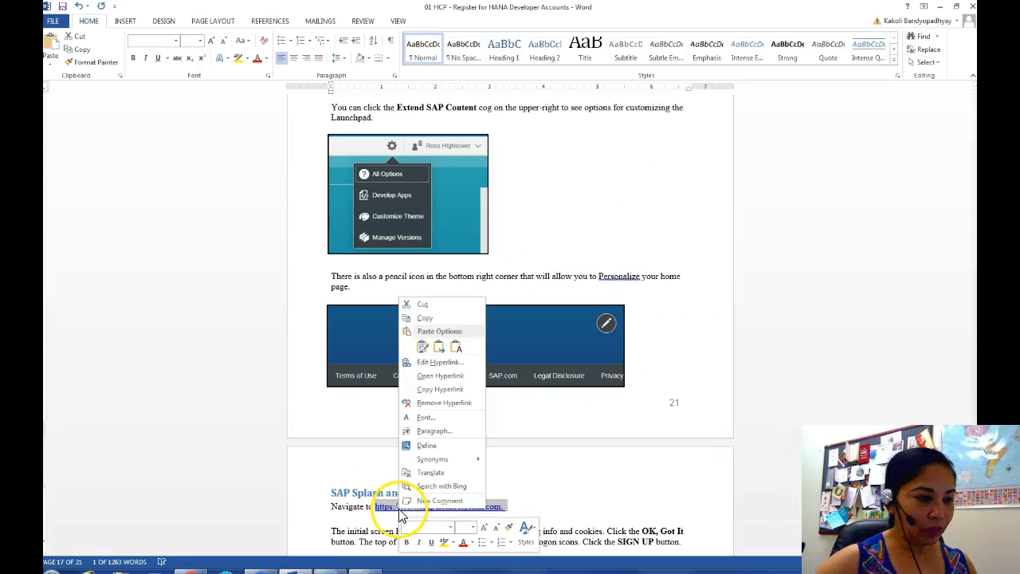
{"action": "left_click", "coordinate": [424, 319]}
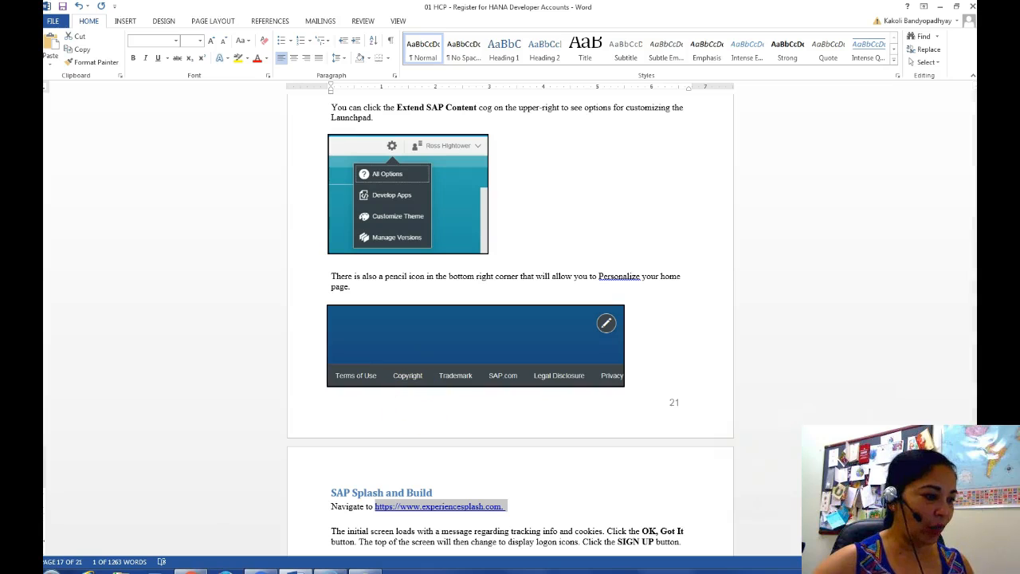
{"action": "left_click", "coordinate": [191, 571]}
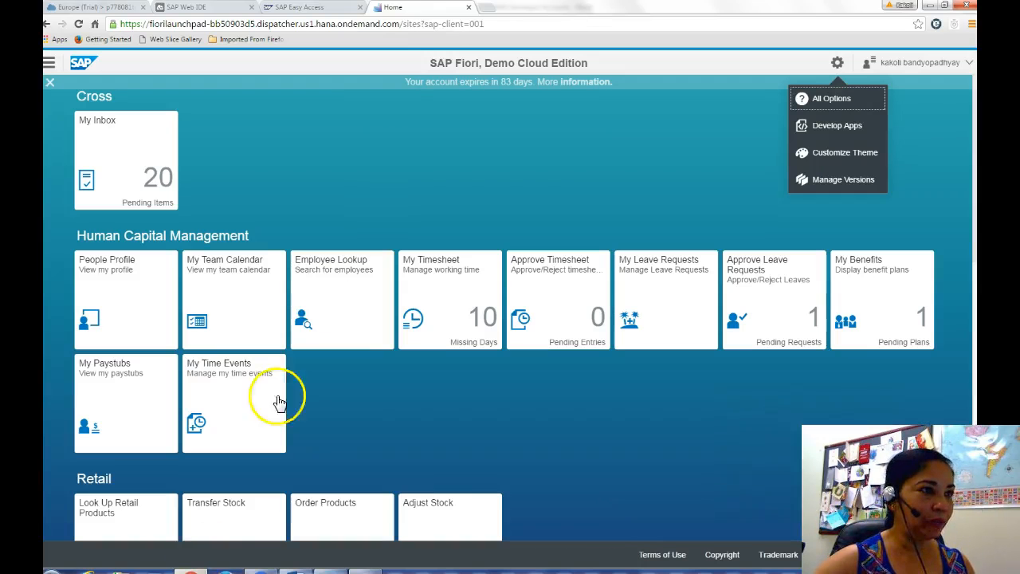
{"action": "left_click", "coordinate": [488, 8]}
{"action": "key", "text": "ctrl+v"}
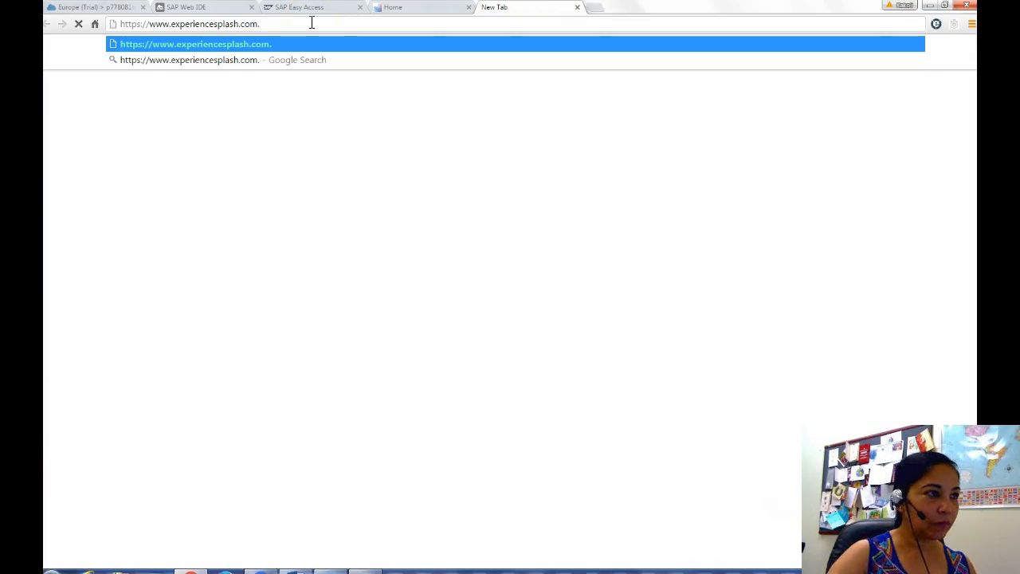
{"action": "key", "text": "Return"}
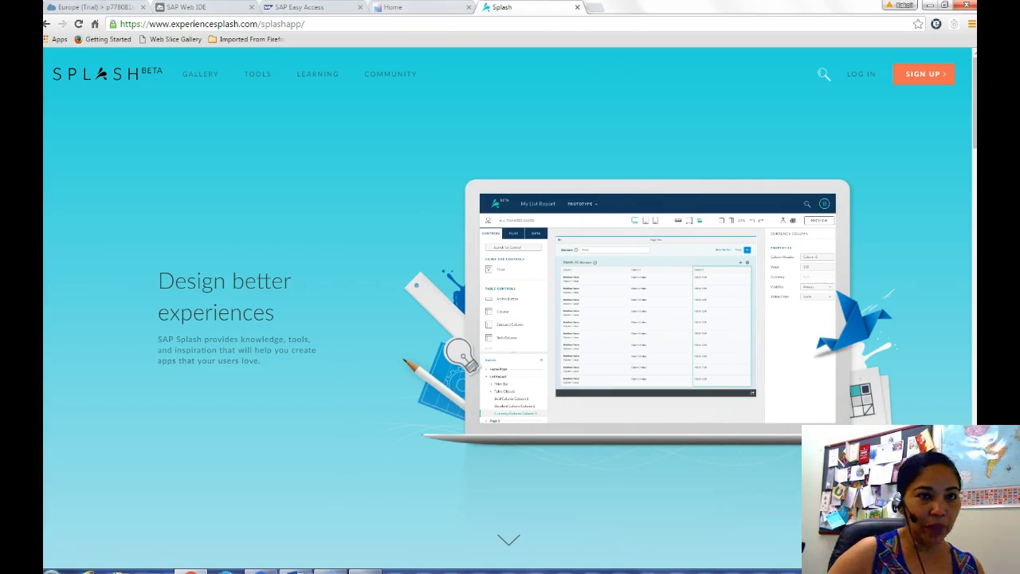
View the Splash sign-up registration form and return to the Splash home page.
{"action": "left_click", "coordinate": [934, 75]}
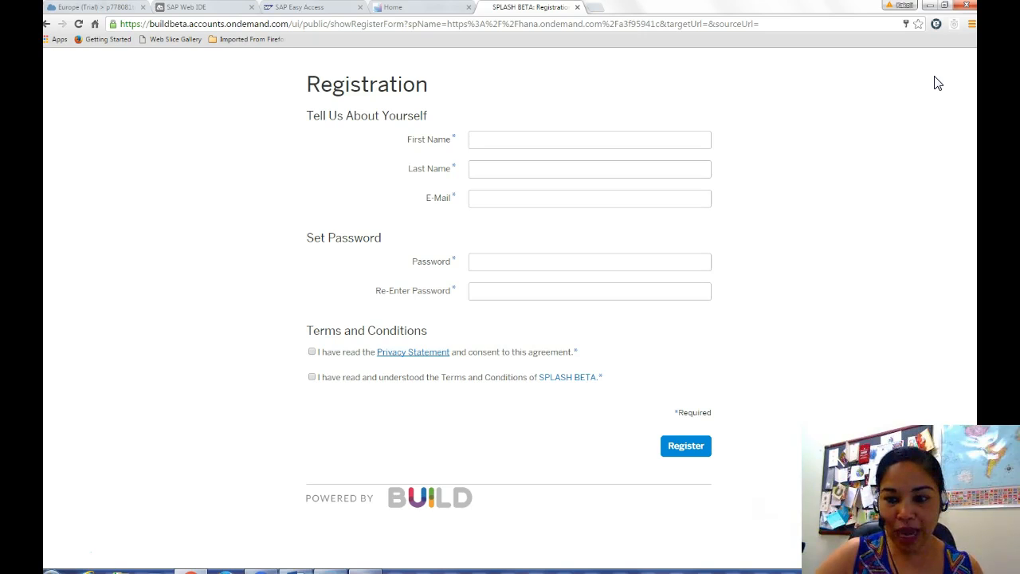
{"action": "left_click", "coordinate": [48, 26]}
{"action": "left_click", "coordinate": [49, 28]}
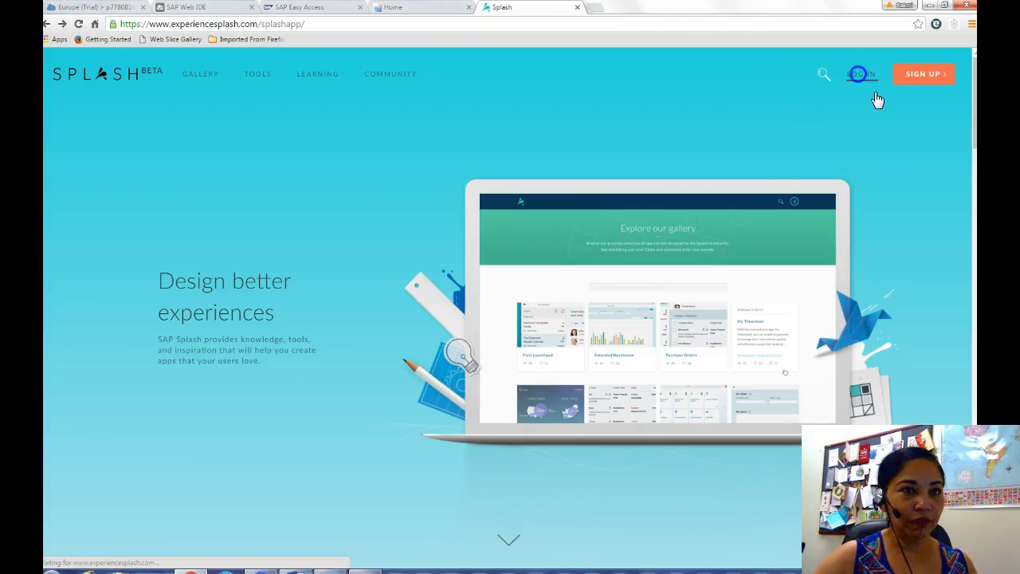
Log on to Splash Beta with the existing account and close the Getting Started video dialog.
{"action": "left_click", "coordinate": [861, 76]}
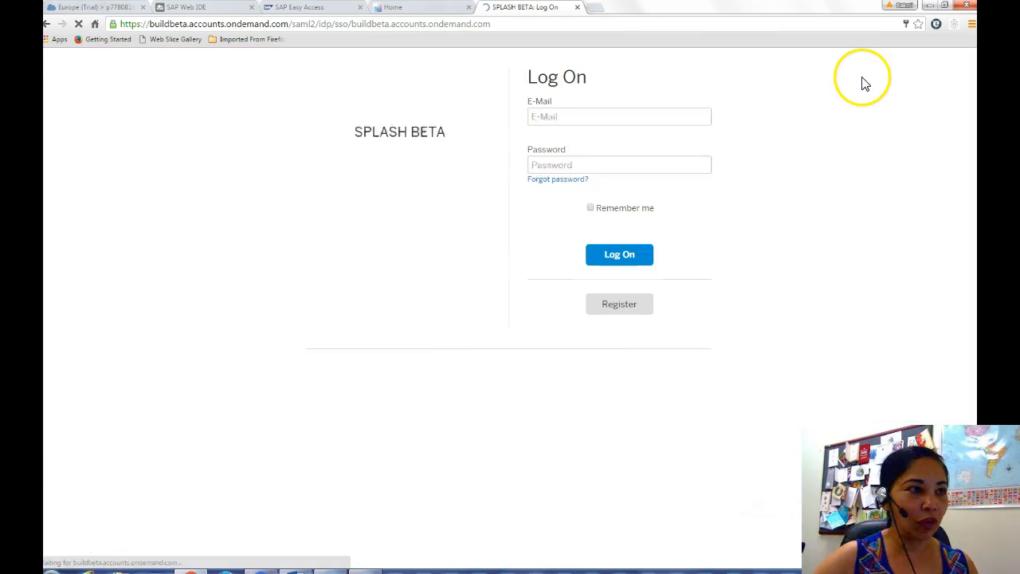
{"action": "left_click", "coordinate": [617, 254]}
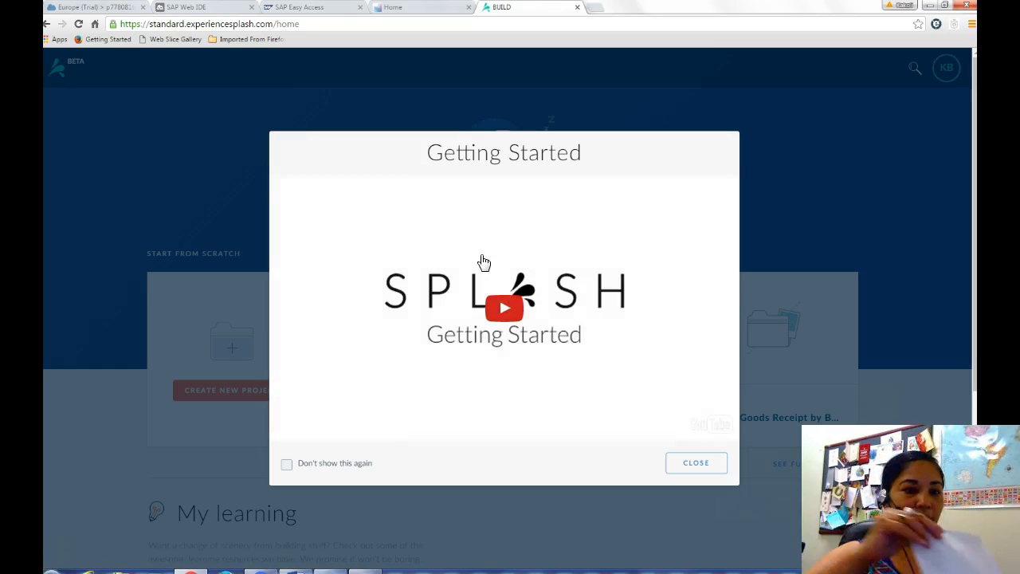
{"action": "left_click", "coordinate": [695, 464]}
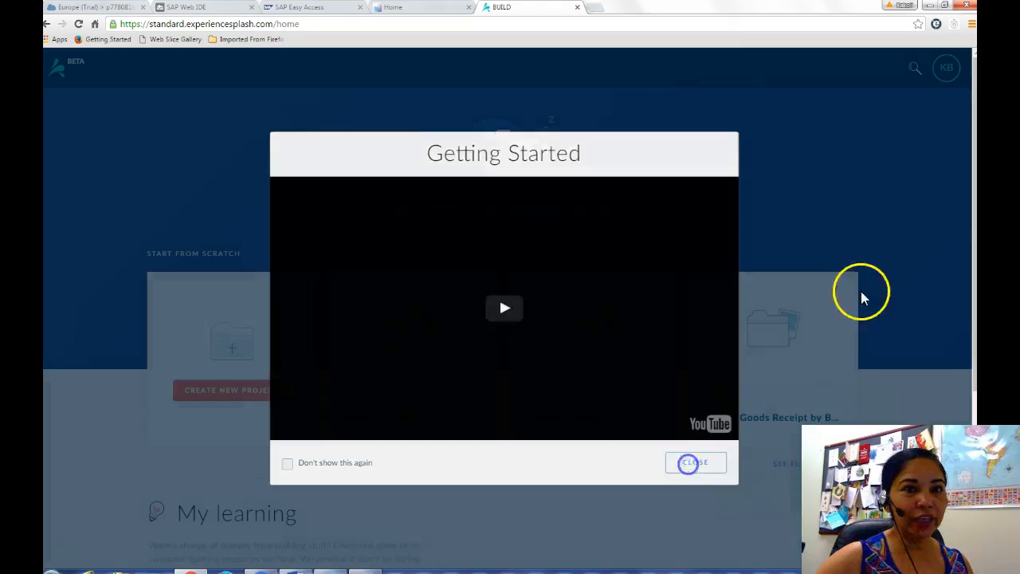